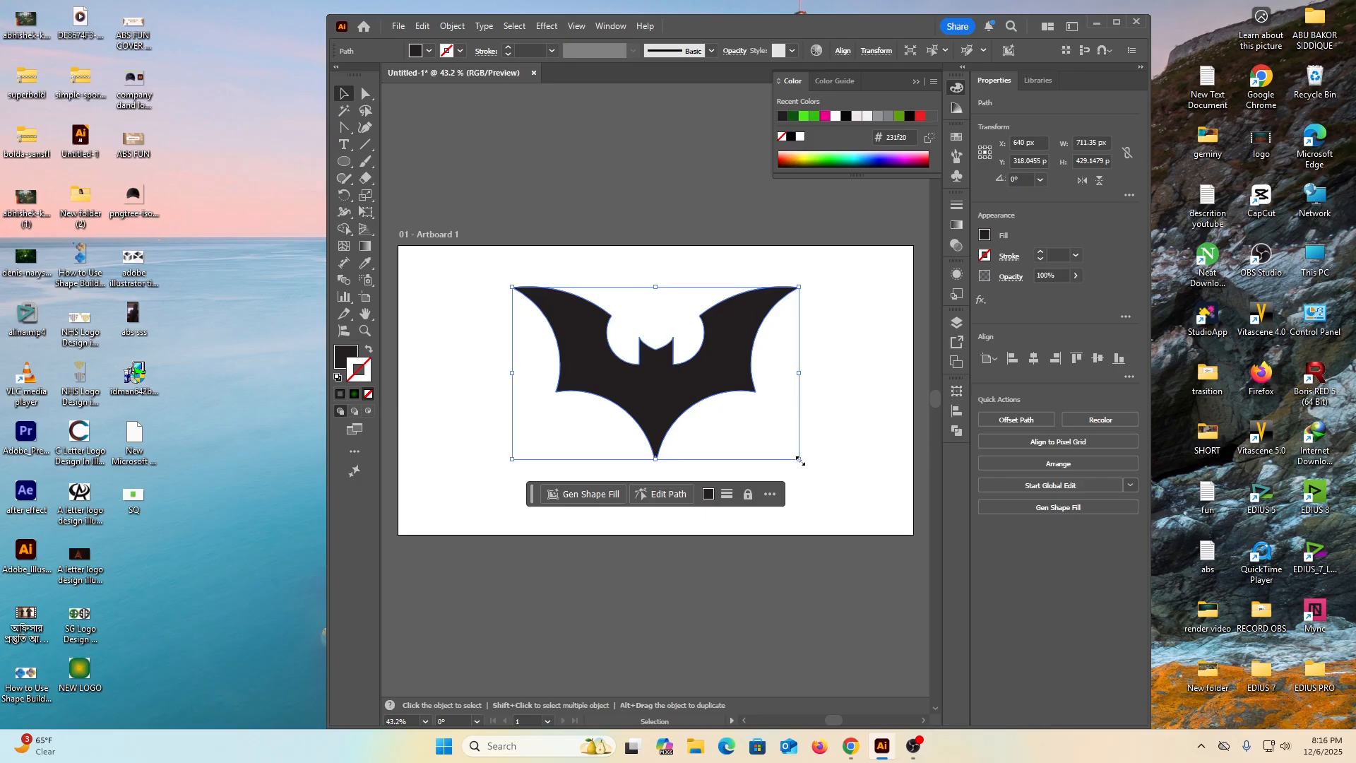
Scale the black bat shape down to about 321 by 193 px and park it above the artboard's upper left
{"action": "left_click_drag", "start_coordinate": [800, 459], "coordinate": [721, 413]}
{"action": "left_click_drag", "start_coordinate": [652, 382], "coordinate": [488, 156]}
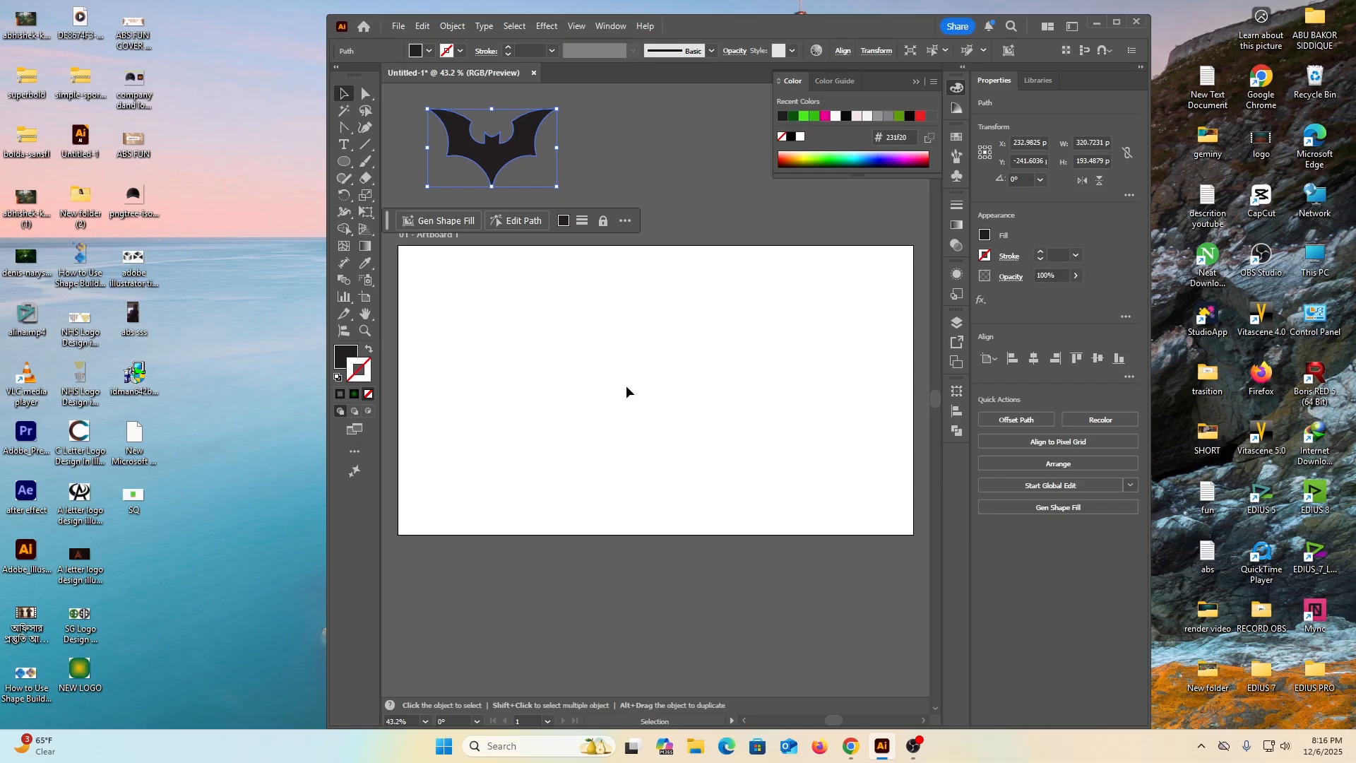
{"action": "left_click", "coordinate": [627, 387]}
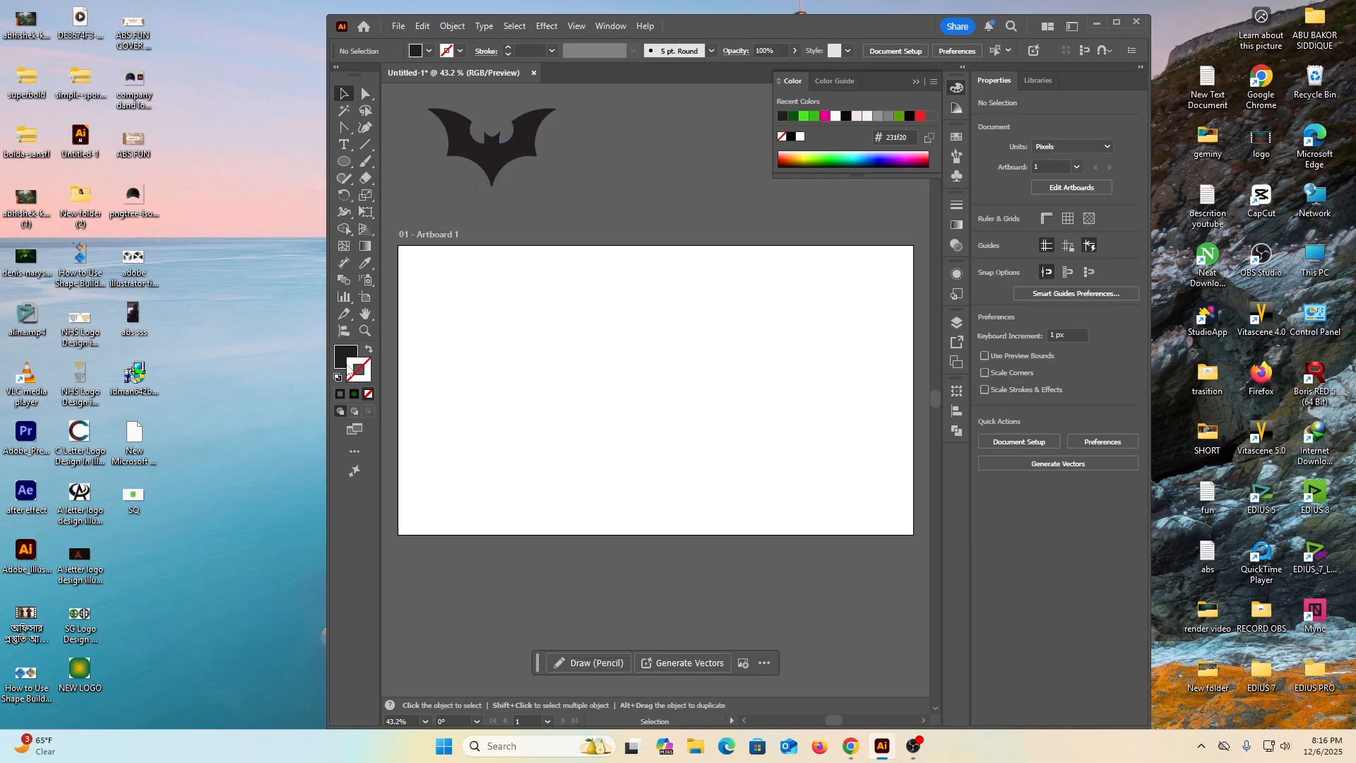
Swap fill and stroke to get an unfilled 1 pt black outline, and draw a circle about 449 px wide on the artboard
{"action": "key", "text": "shift+x"}
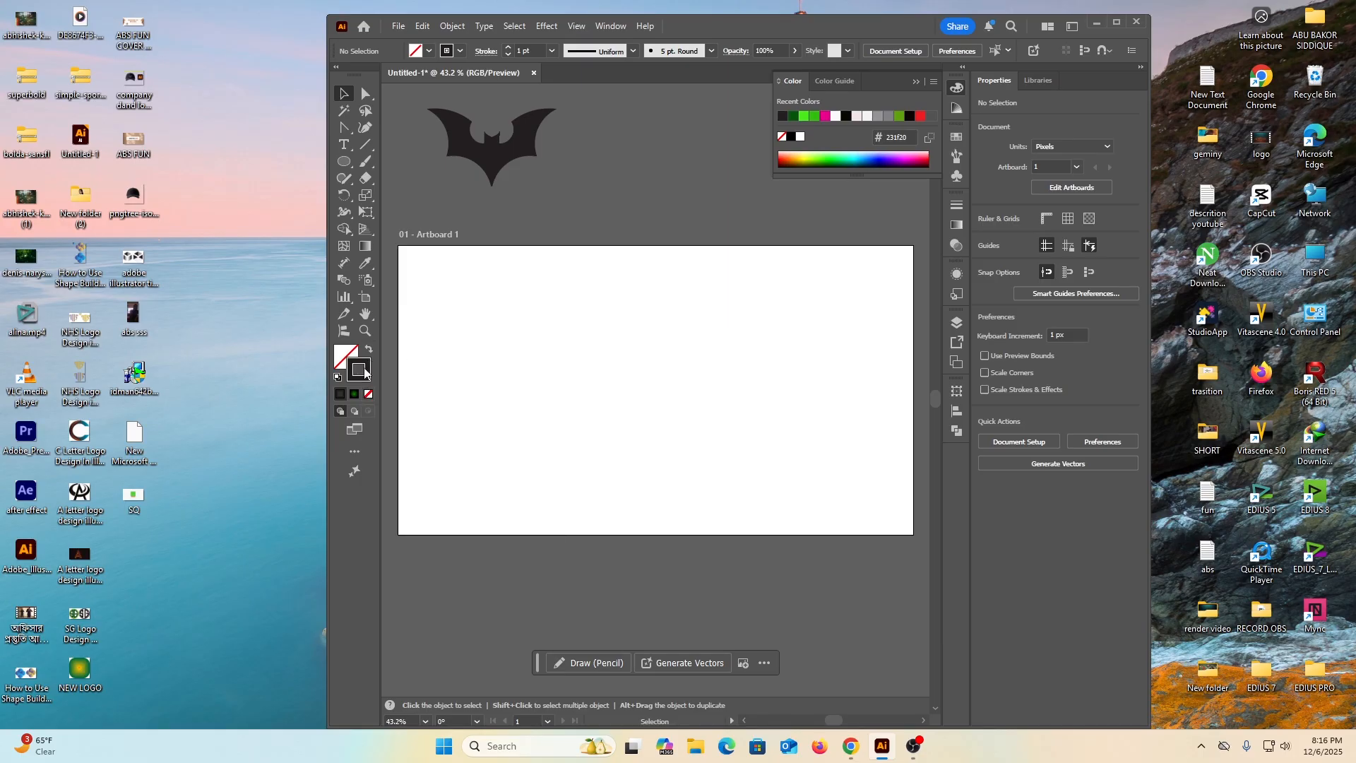
{"action": "left_click", "coordinate": [346, 163]}
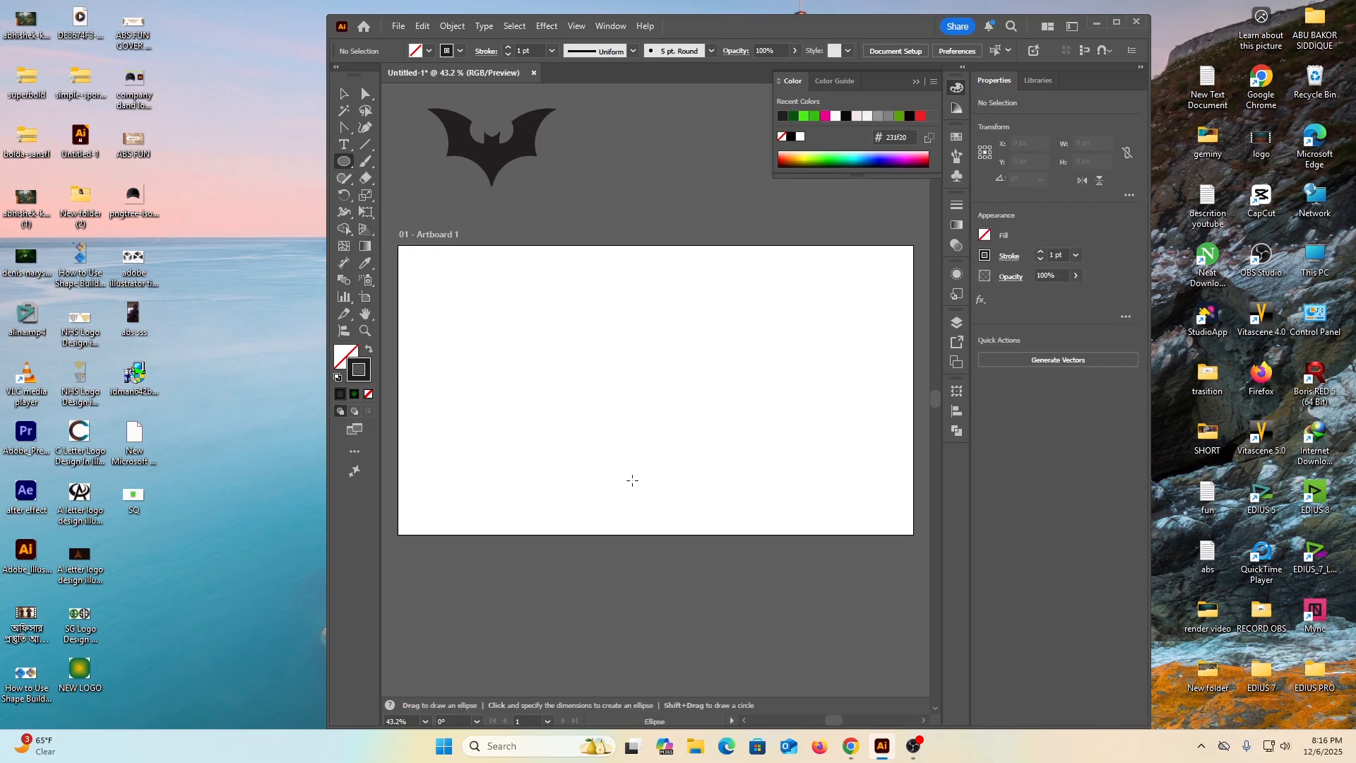
{"action": "left_click_drag", "start_coordinate": [588, 363], "coordinate": [663, 438]}
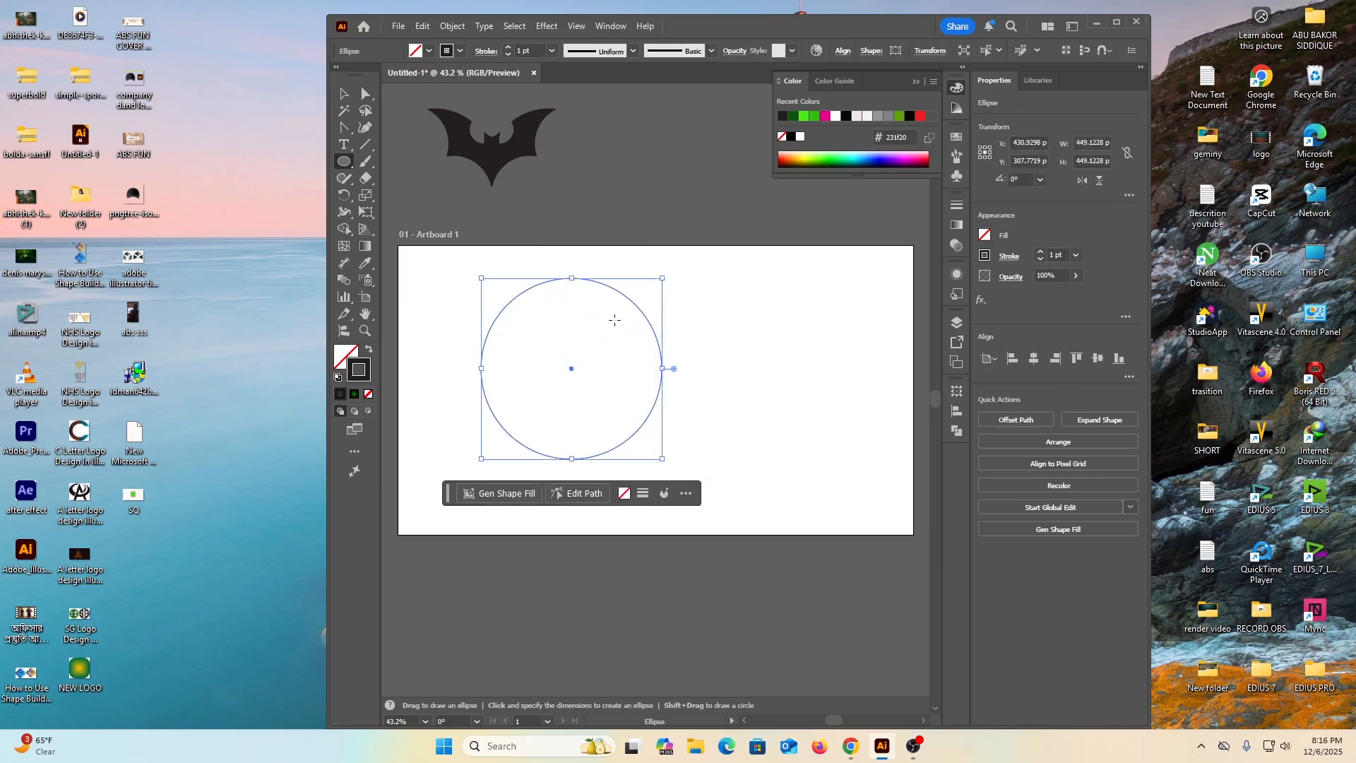
Paste a copy of the circle in front and scale it concentrically down to about 319 px
{"action": "left_click", "coordinate": [423, 26]}
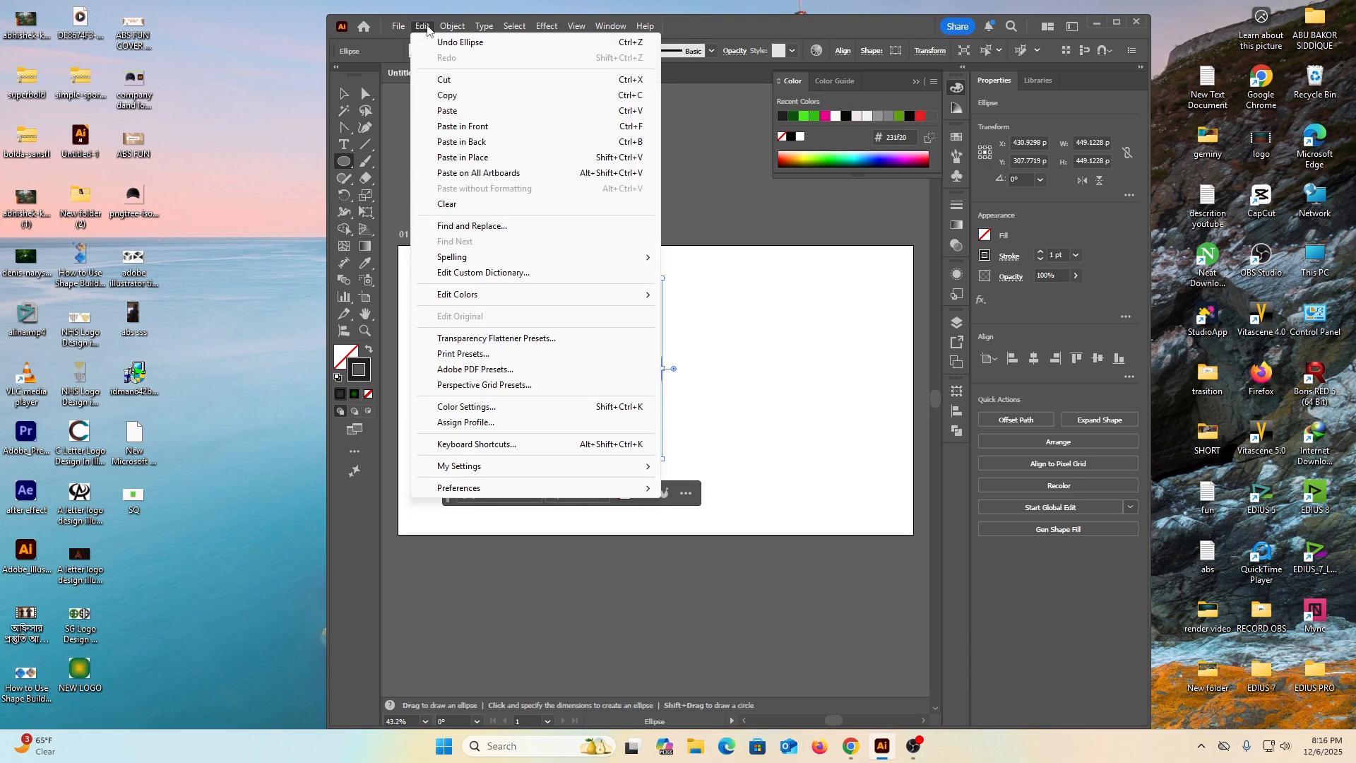
{"action": "left_click", "coordinate": [464, 110]}
{"action": "left_click", "coordinate": [423, 27]}
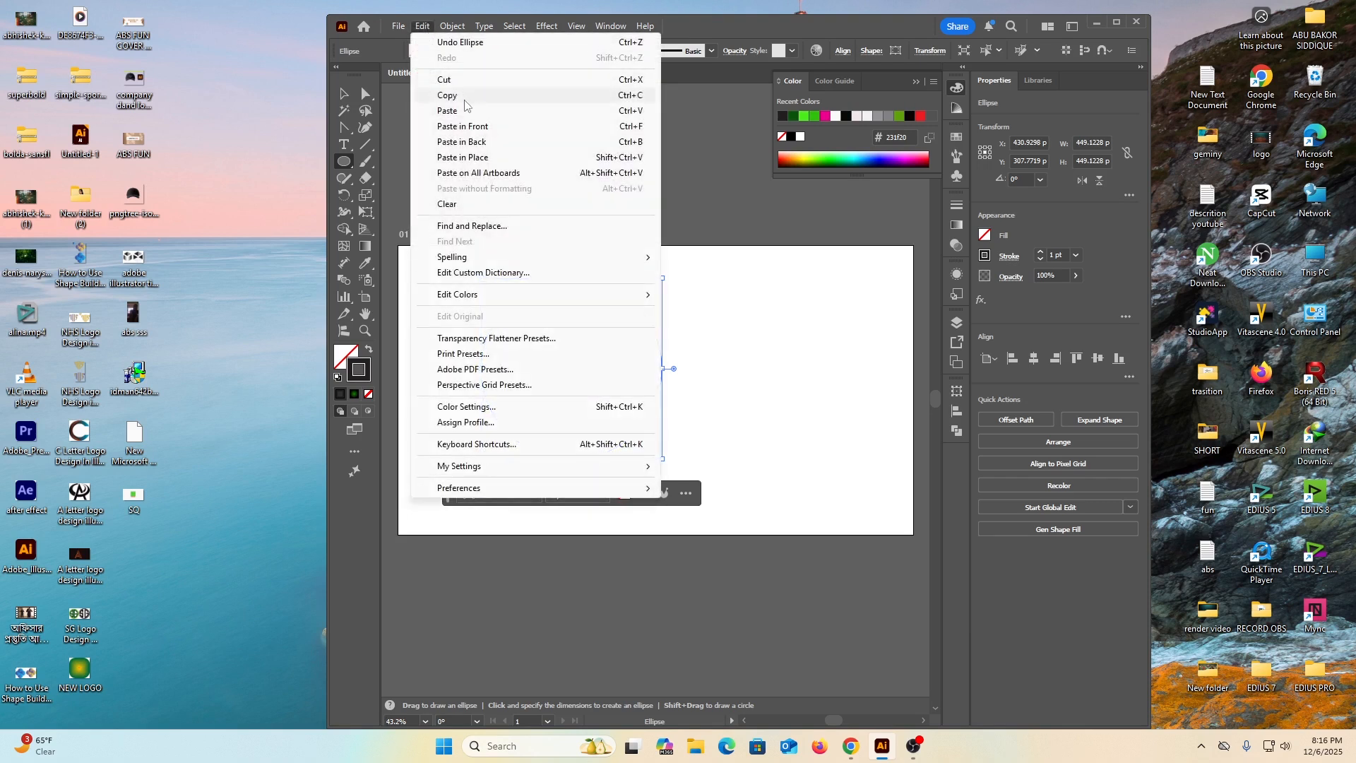
{"action": "left_click", "coordinate": [465, 127]}
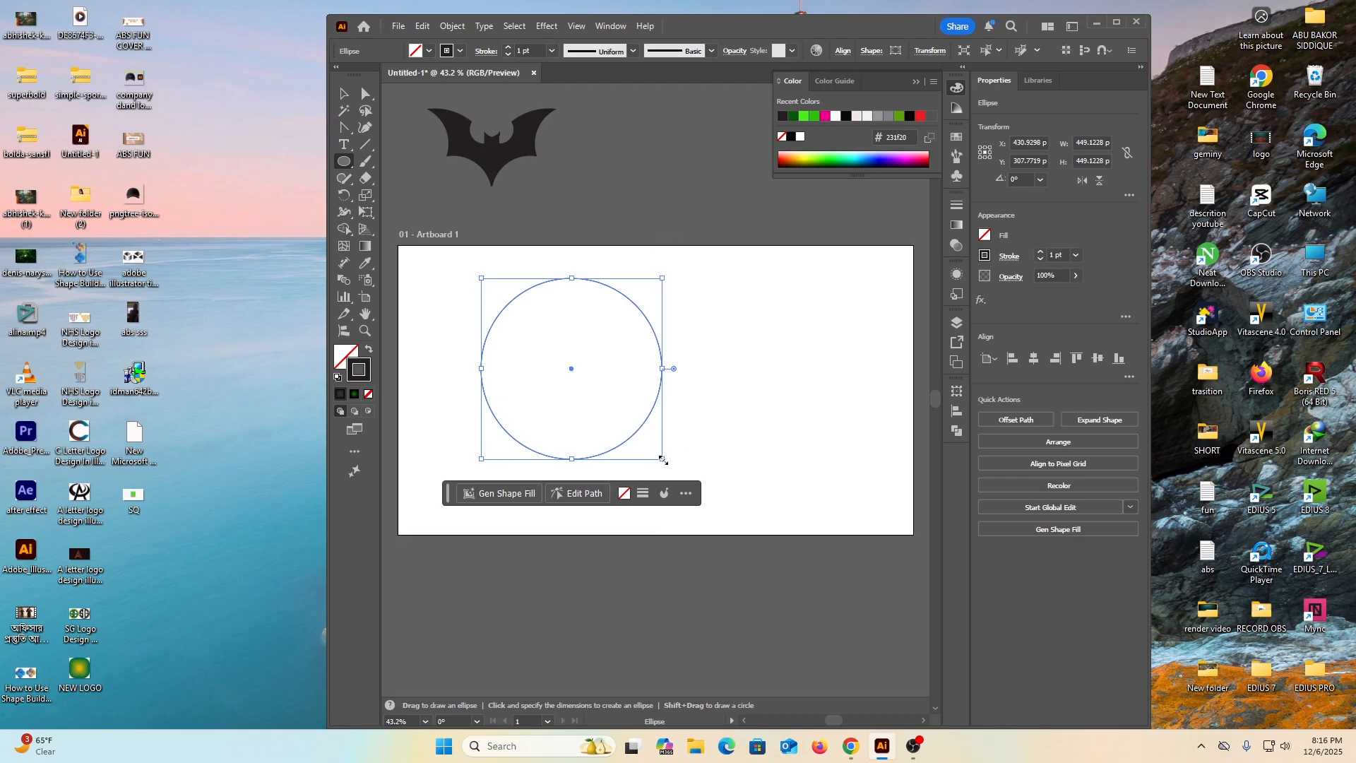
{"action": "left_click_drag", "start_coordinate": [663, 459], "coordinate": [635, 436]}
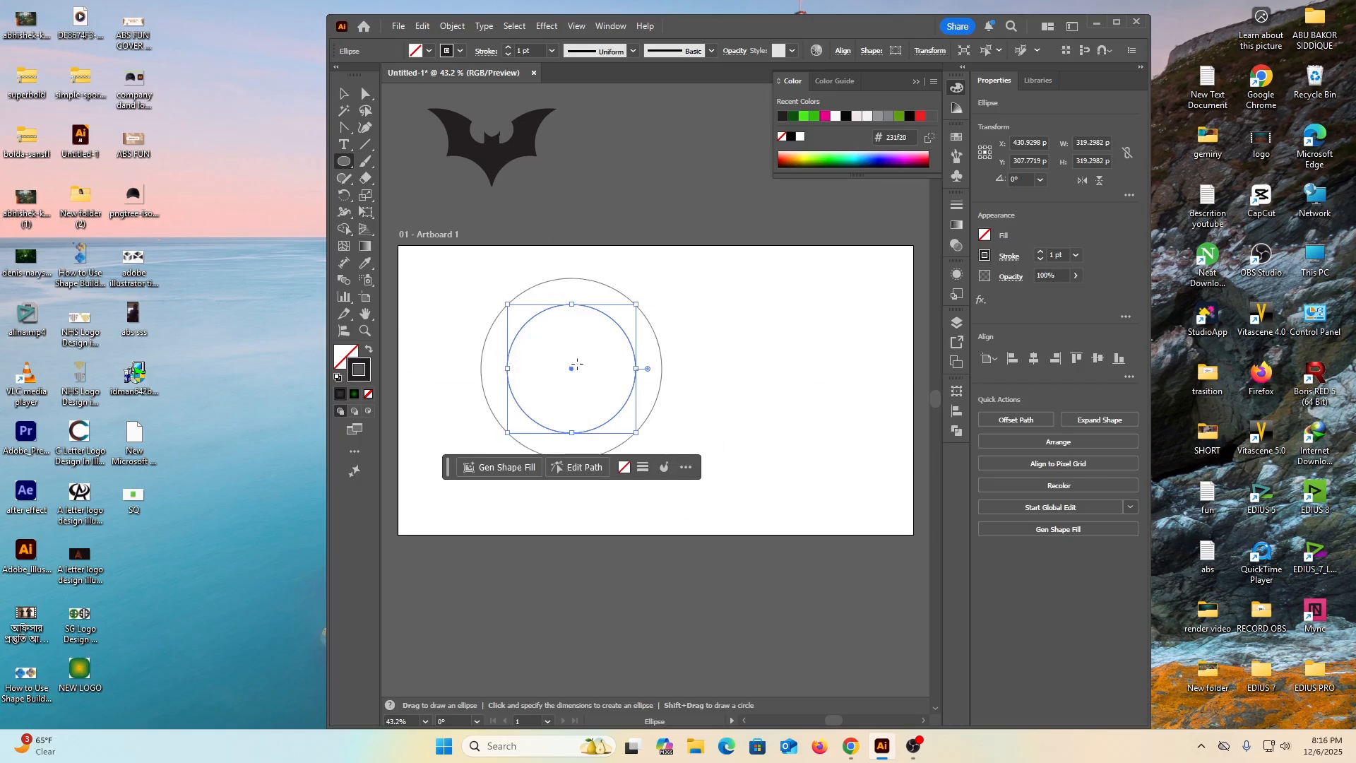
Paste a copy of the 319 px circle in front and scale it concentrically down to about 105 px
{"action": "left_click", "coordinate": [426, 26]}
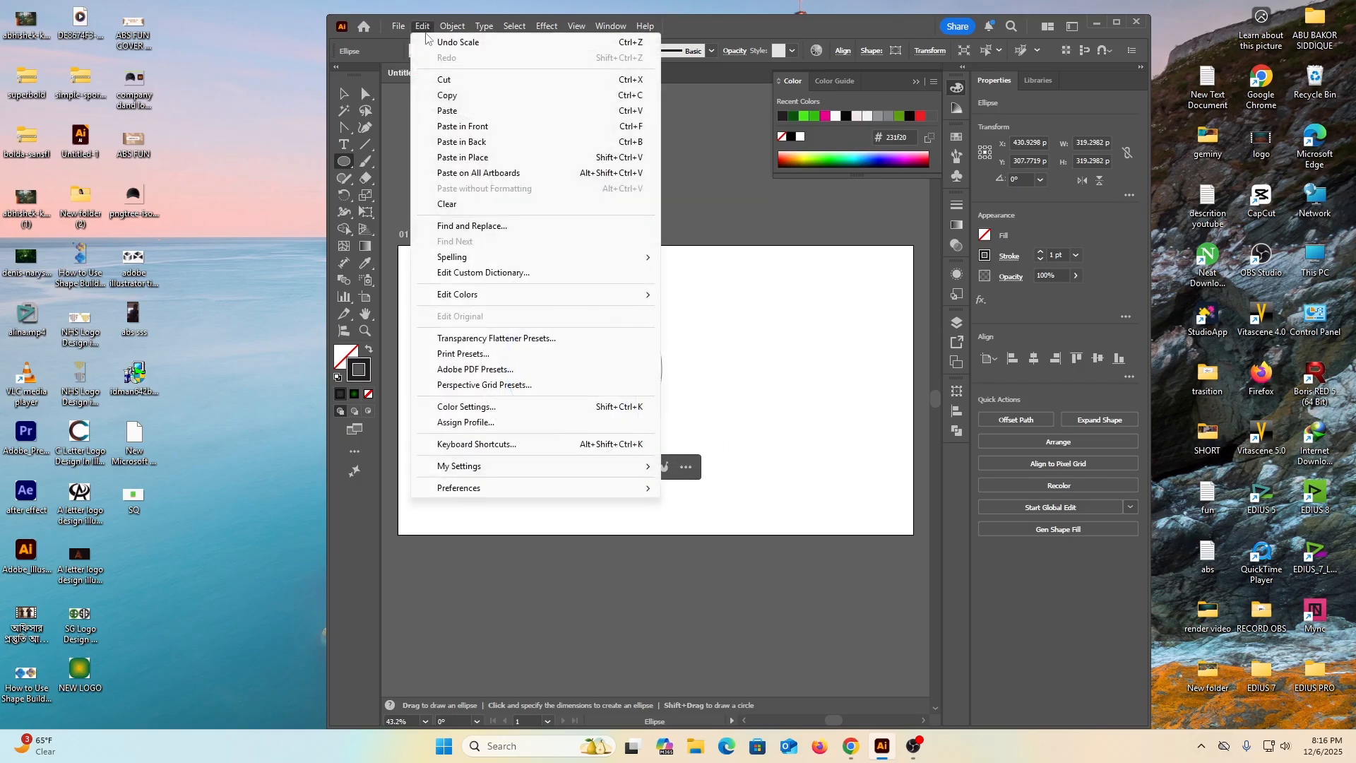
{"action": "left_click", "coordinate": [442, 96]}
{"action": "left_click", "coordinate": [426, 26]}
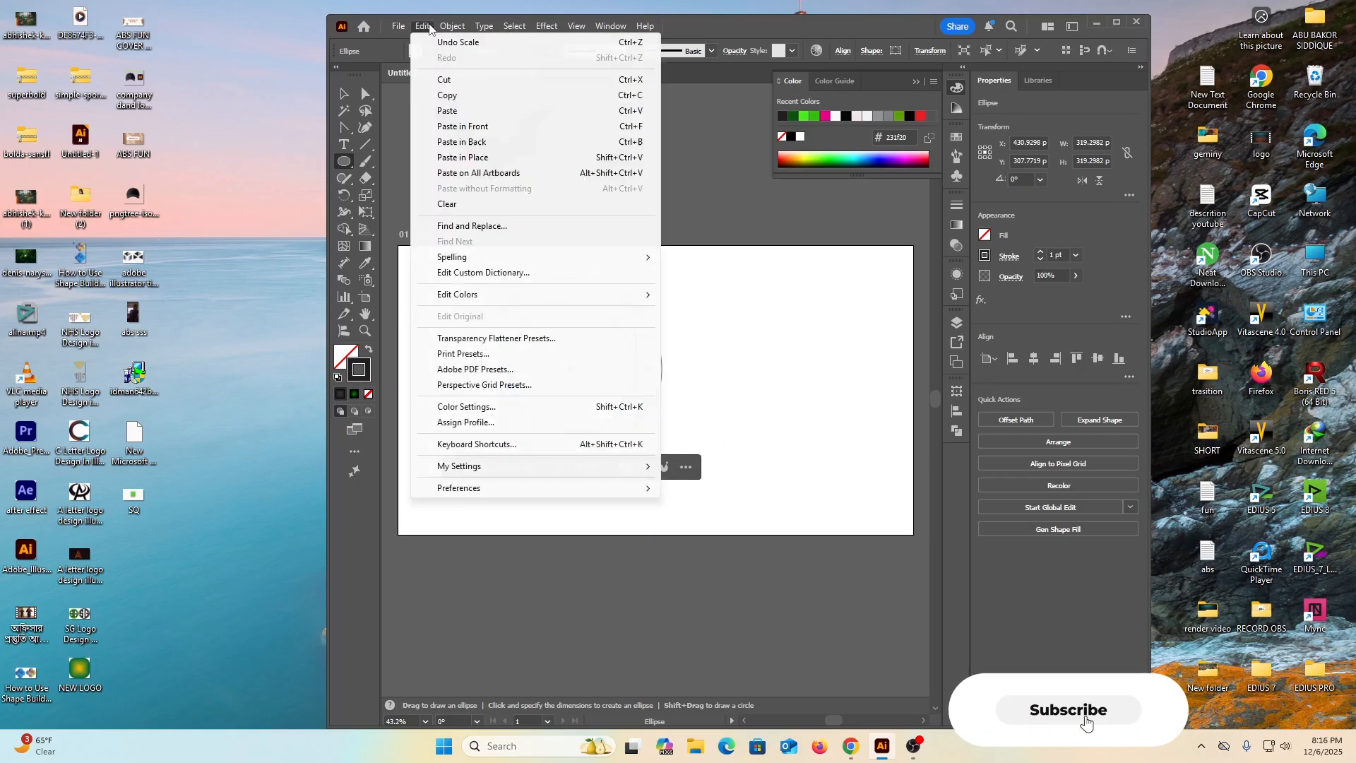
{"action": "left_click", "coordinate": [452, 124]}
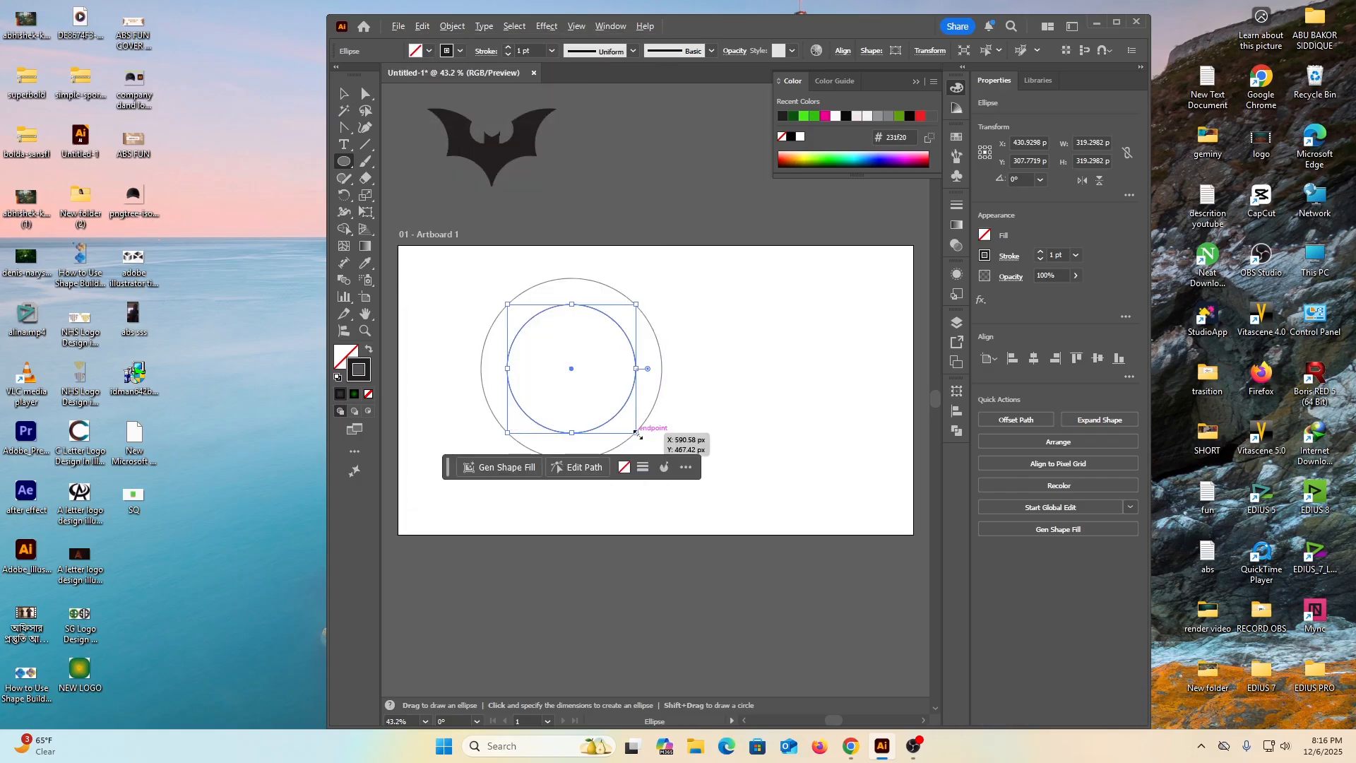
{"action": "left_click_drag", "start_coordinate": [636, 432], "coordinate": [600, 391]}
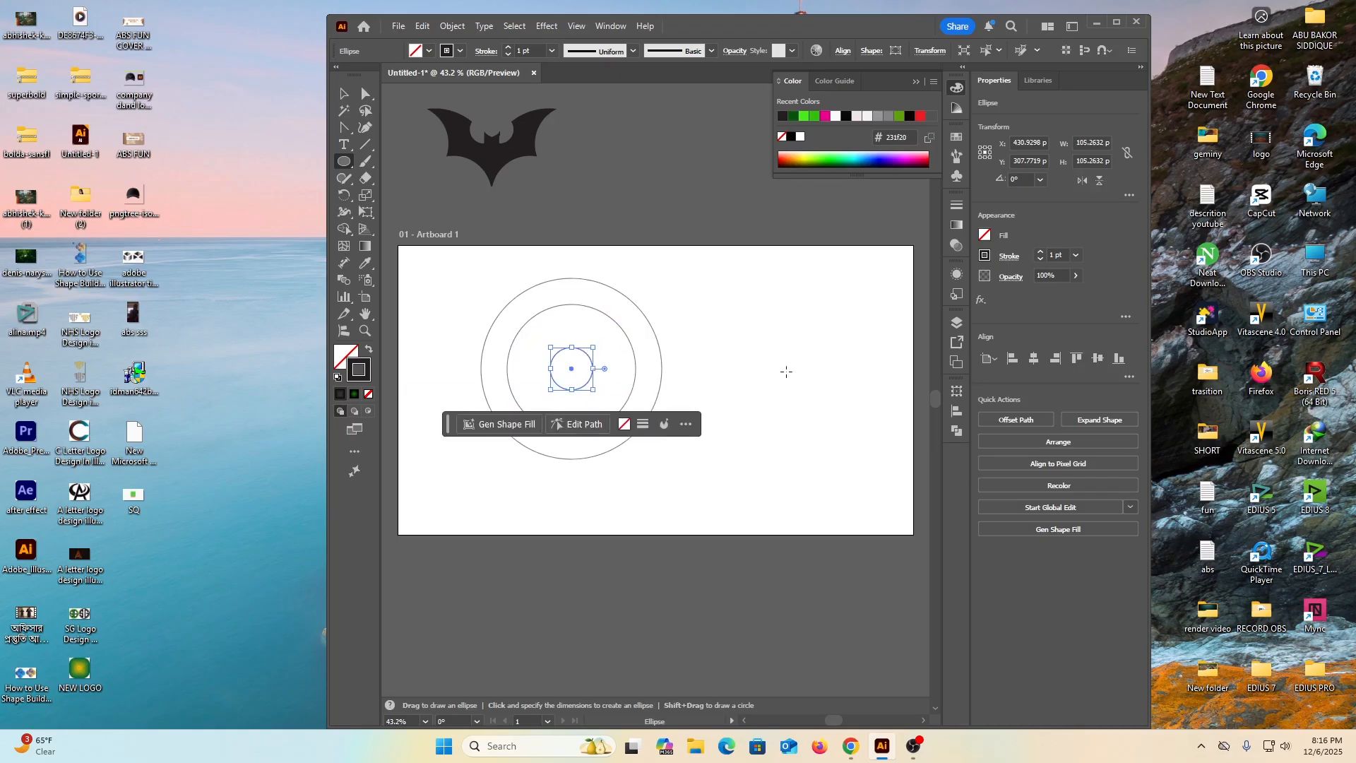
Move the three concentric circles together to around the centre of the artboard and deselect them
{"action": "key", "text": "v"}
{"action": "left_click_drag", "start_coordinate": [468, 283], "coordinate": [678, 480]}
{"action": "left_click_drag", "start_coordinate": [585, 355], "coordinate": [554, 559]}
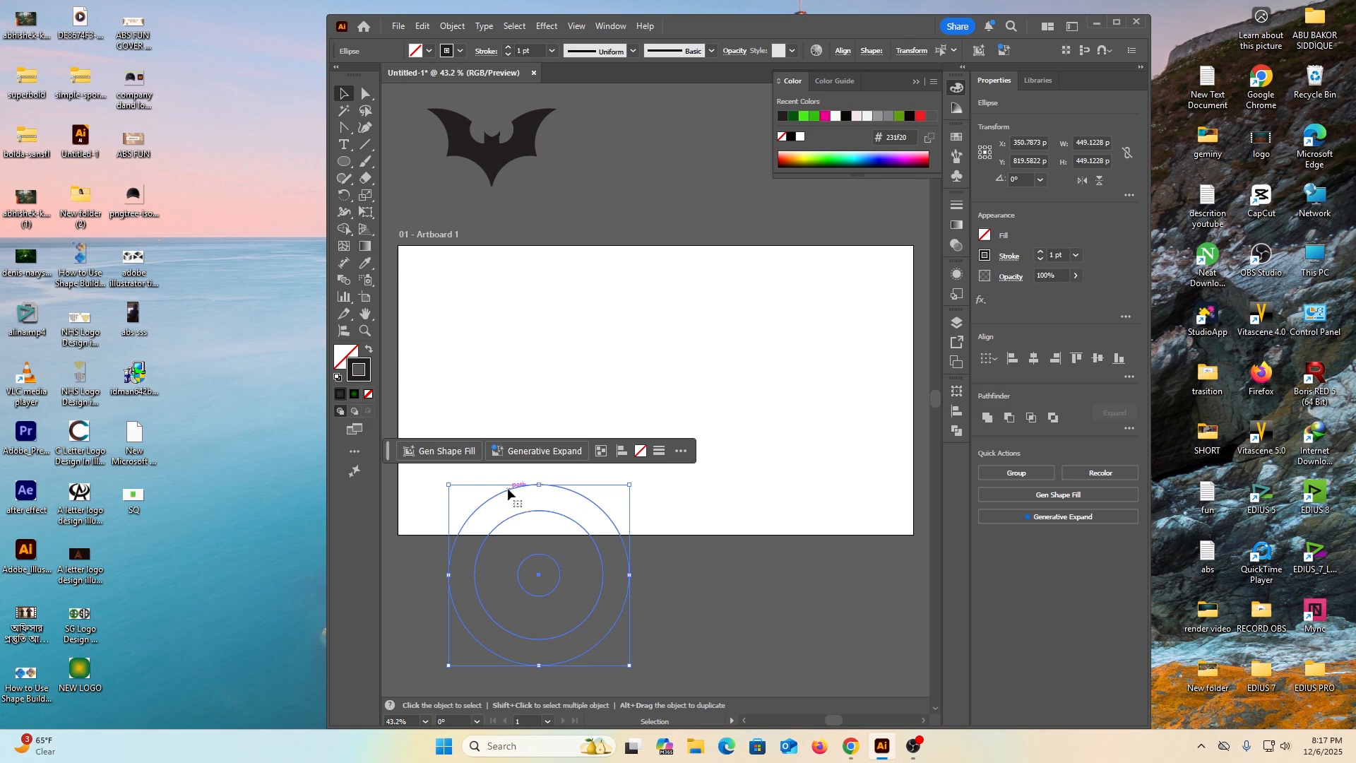
{"action": "left_click_drag", "start_coordinate": [507, 496], "coordinate": [584, 310]}
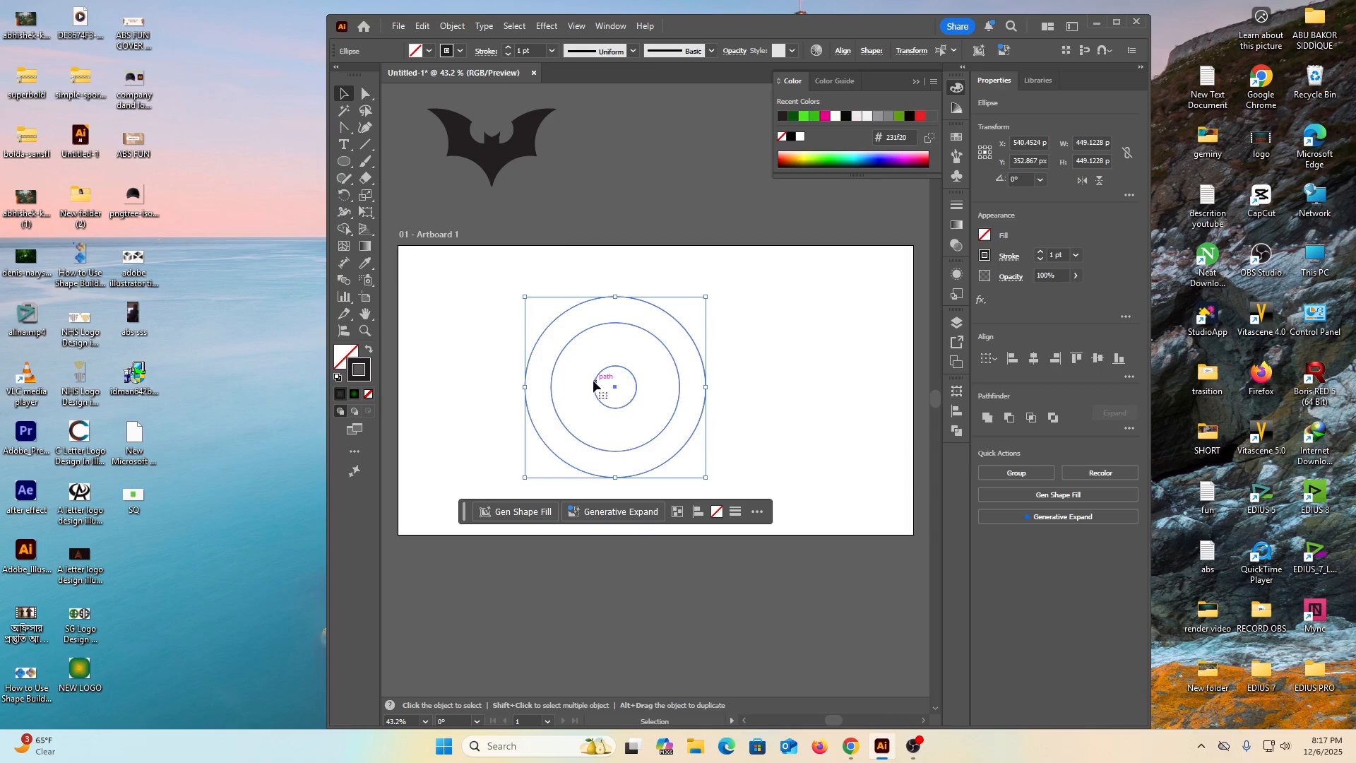
{"action": "left_click_drag", "start_coordinate": [604, 369], "coordinate": [828, 424]}
{"action": "left_click", "coordinate": [747, 393]}
{"action": "left_click", "coordinate": [624, 365]}
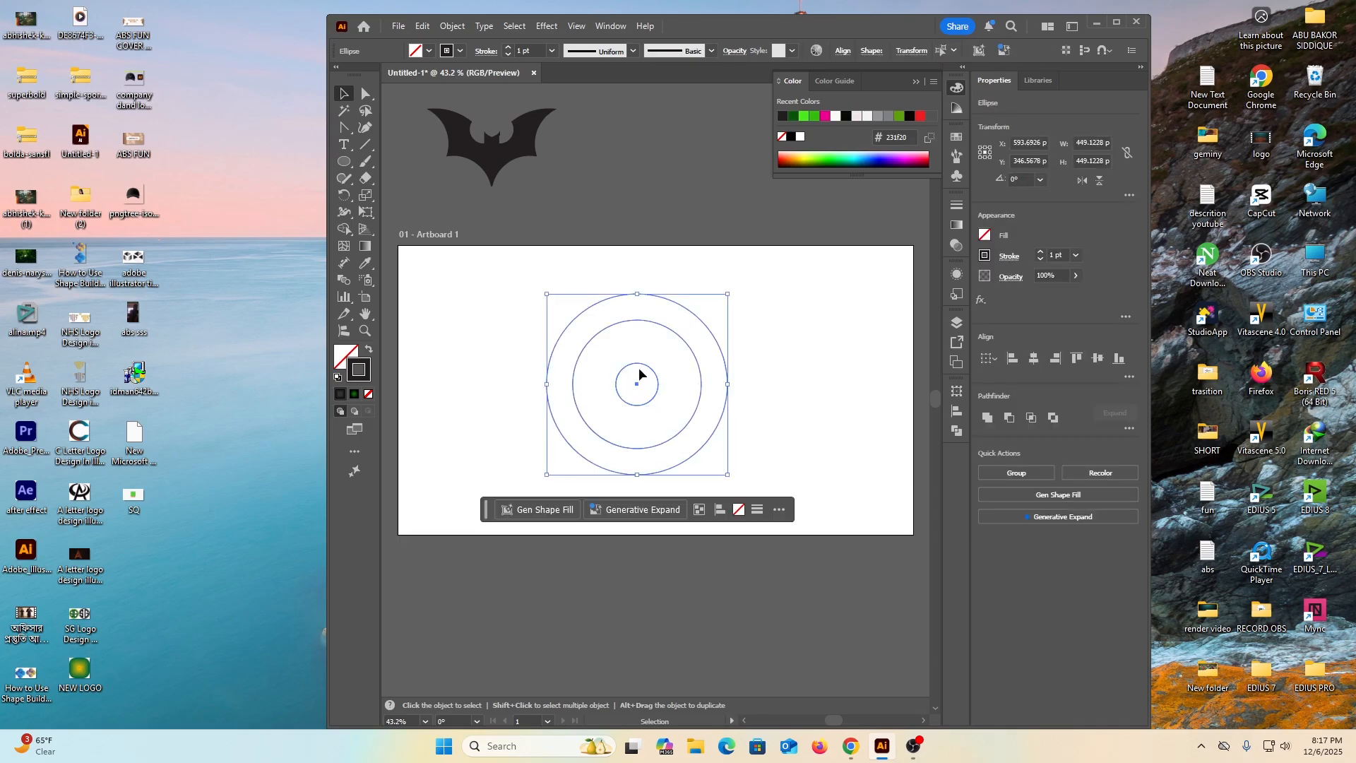
{"action": "left_click", "coordinate": [824, 379]}
Set the smallest circle aside and duplicate the middle circle, with one copy overlapping the large circle's upper right and the other its lower left
{"action": "left_click_drag", "start_coordinate": [629, 364], "coordinate": [472, 350]}
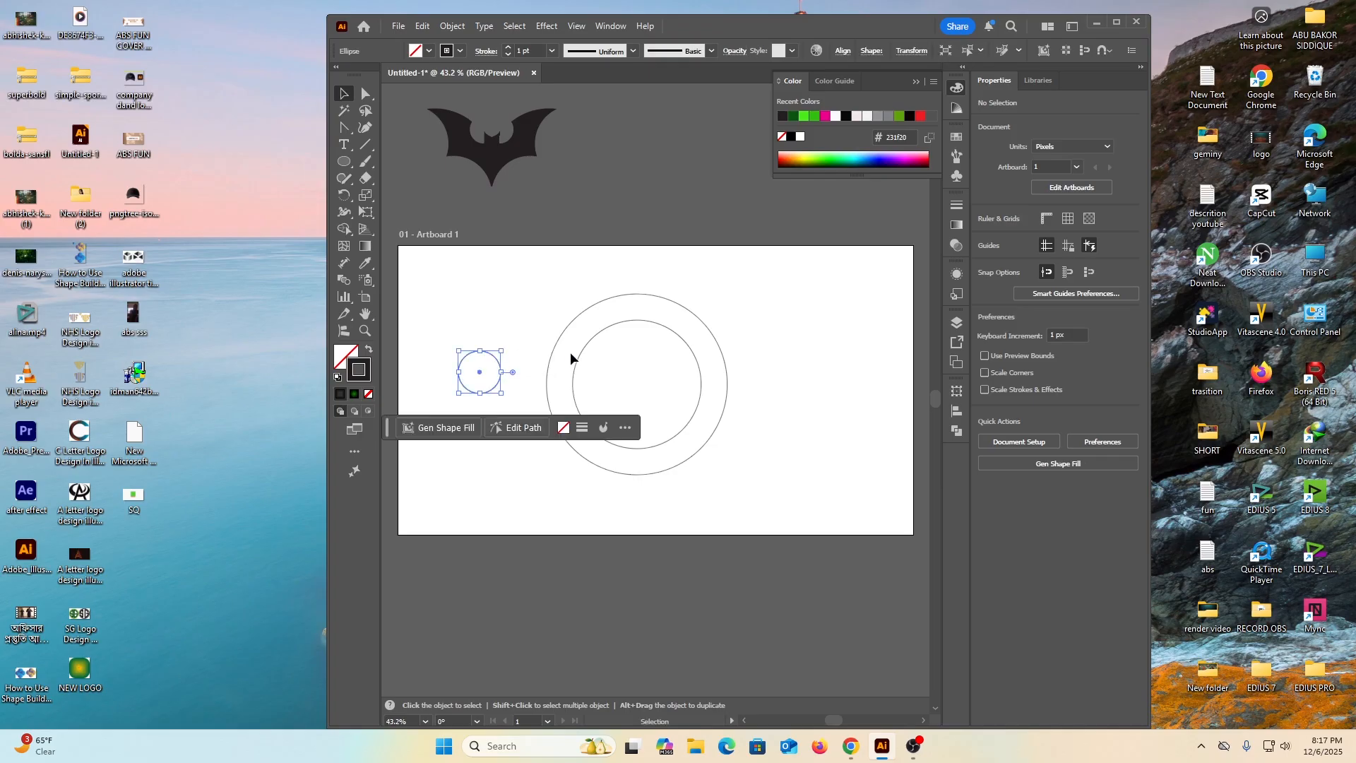
{"action": "left_click", "coordinate": [619, 325]}
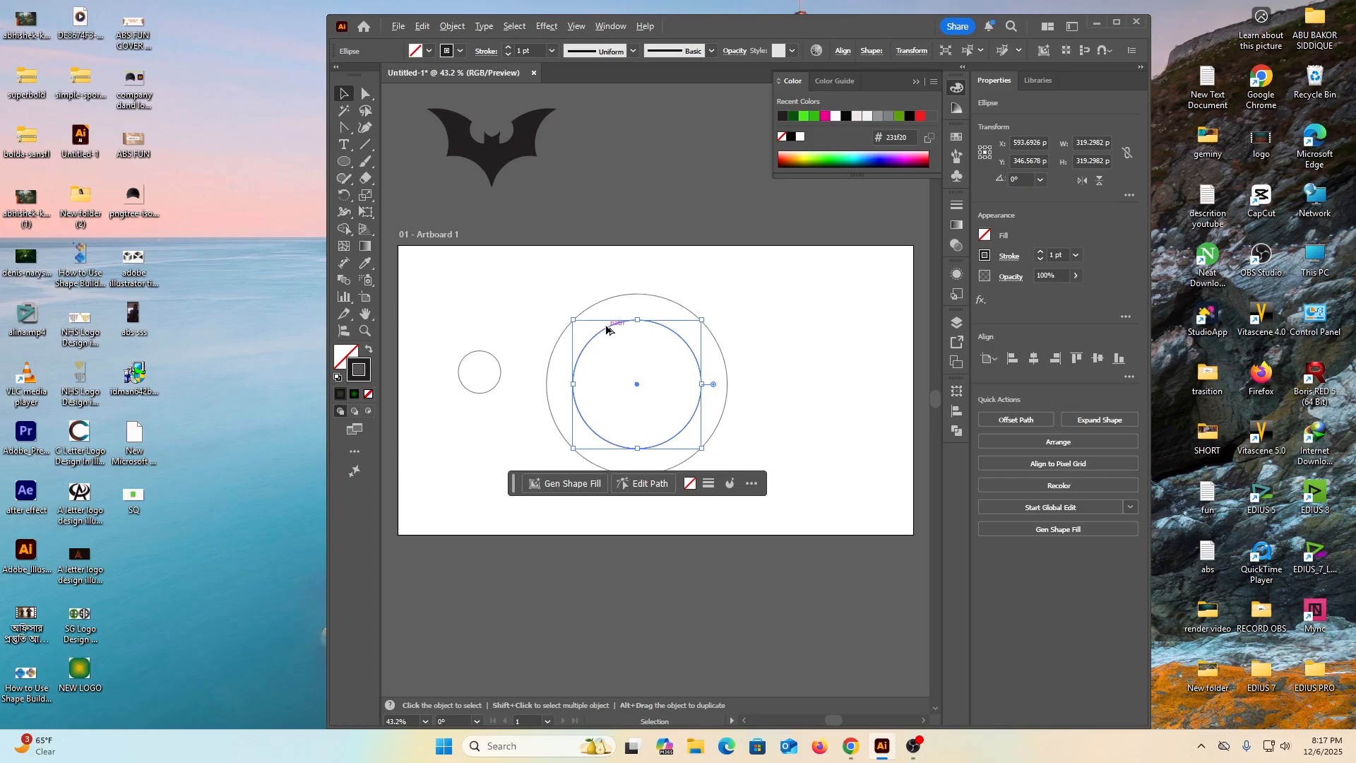
{"action": "left_click_drag", "start_coordinate": [608, 332], "coordinate": [680, 300]}
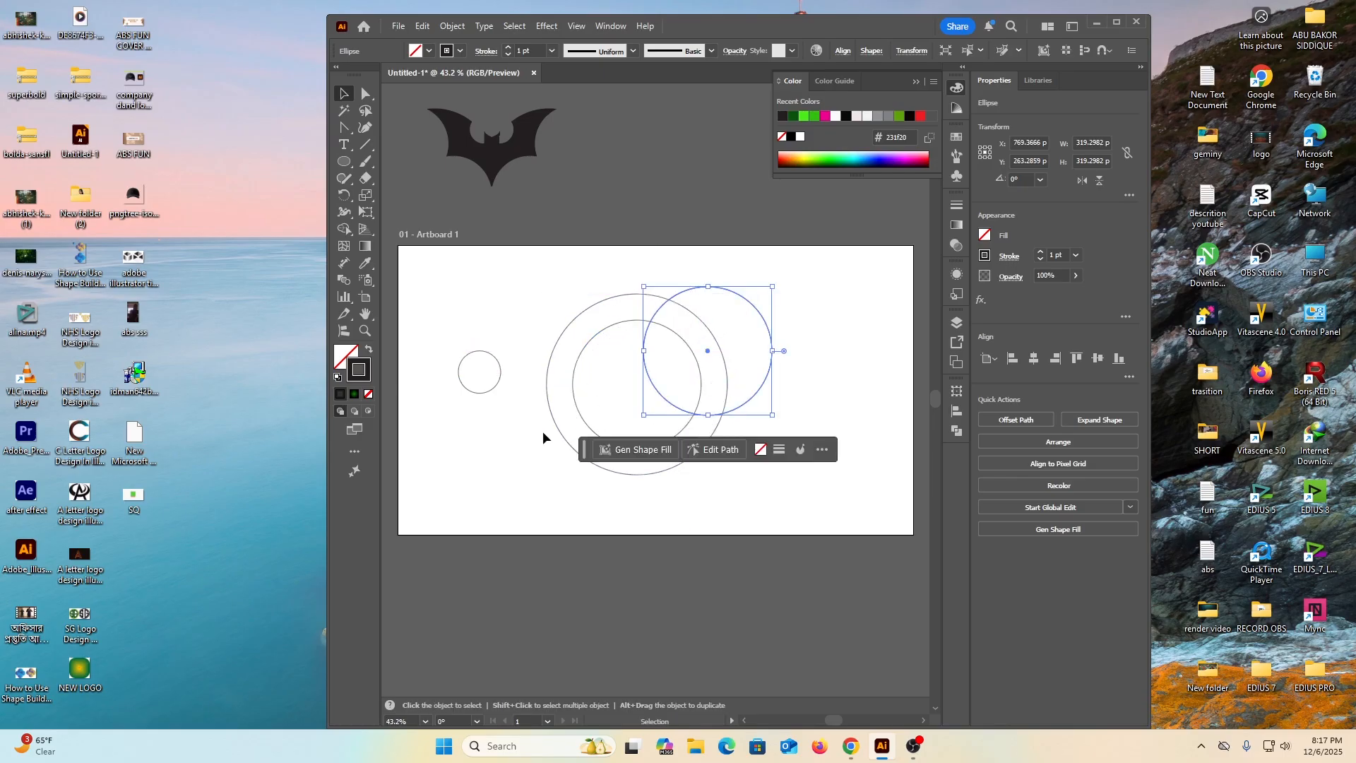
{"action": "left_click_drag", "start_coordinate": [576, 410], "coordinate": [557, 438]}
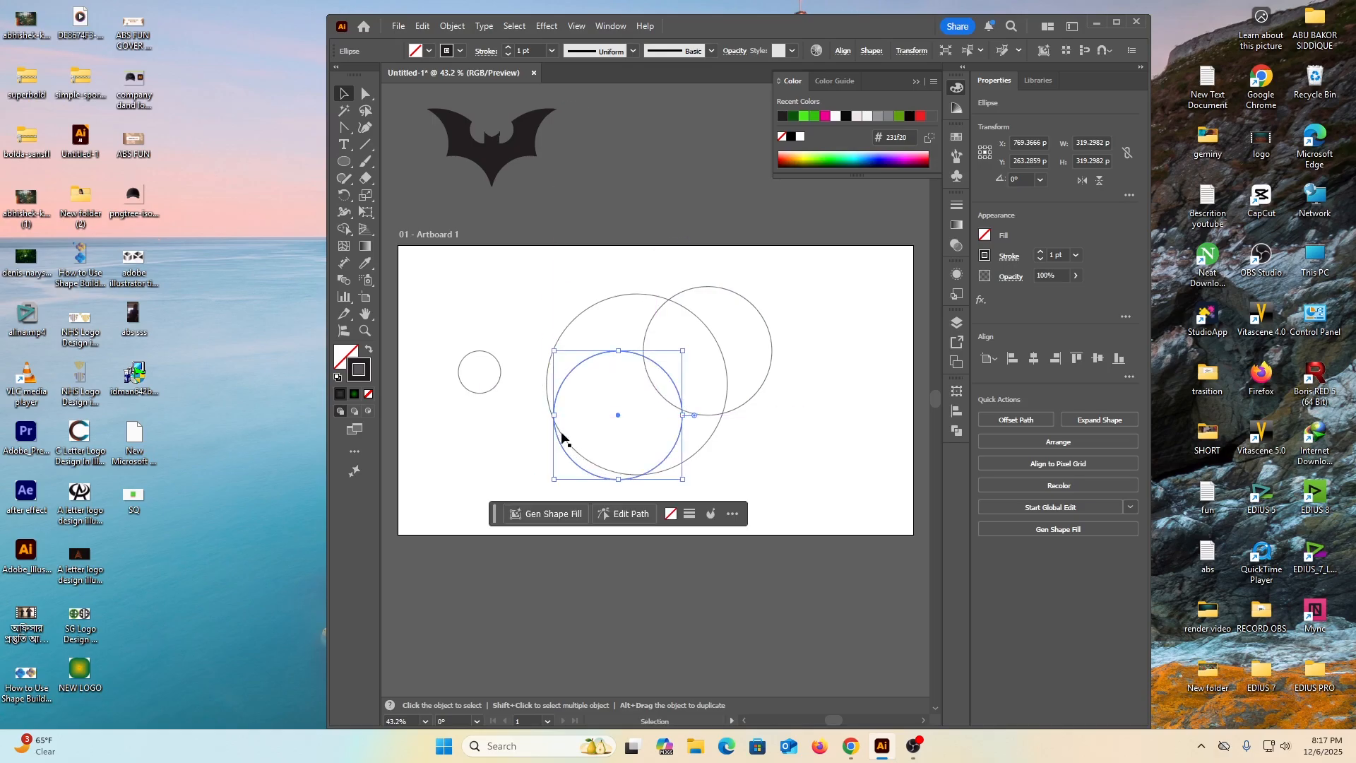
Shift the upper-right circle down and left so its top sits just below the large circle's top
{"action": "left_click", "coordinate": [708, 288]}
{"action": "mouse_move", "coordinate": [708, 287]}
{"action": "left_mouse_down"}
{"action": "mouse_move", "coordinate": [684, 298]}
{"action": "mouse_move", "coordinate": [695, 288]}
{"action": "left_mouse_up"}
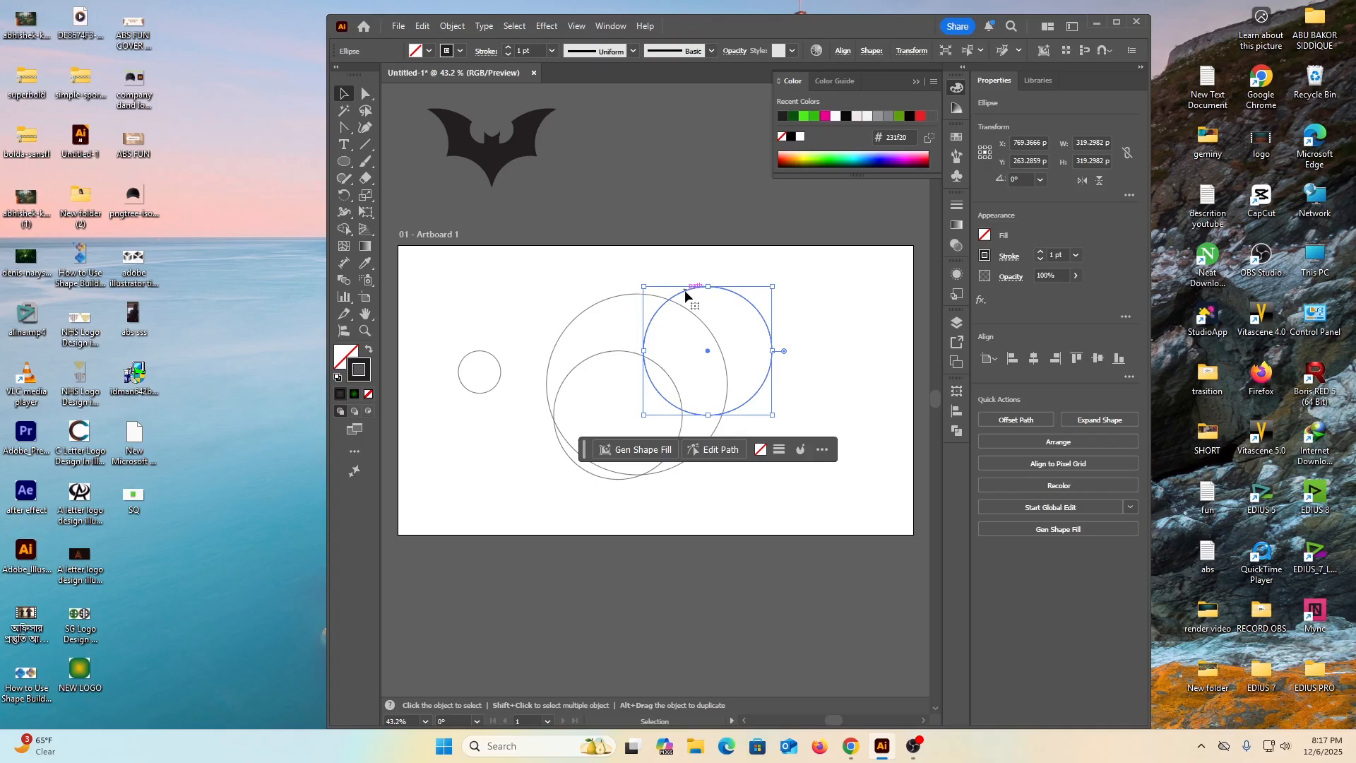
{"action": "left_click_drag", "start_coordinate": [686, 292], "coordinate": [663, 302]}
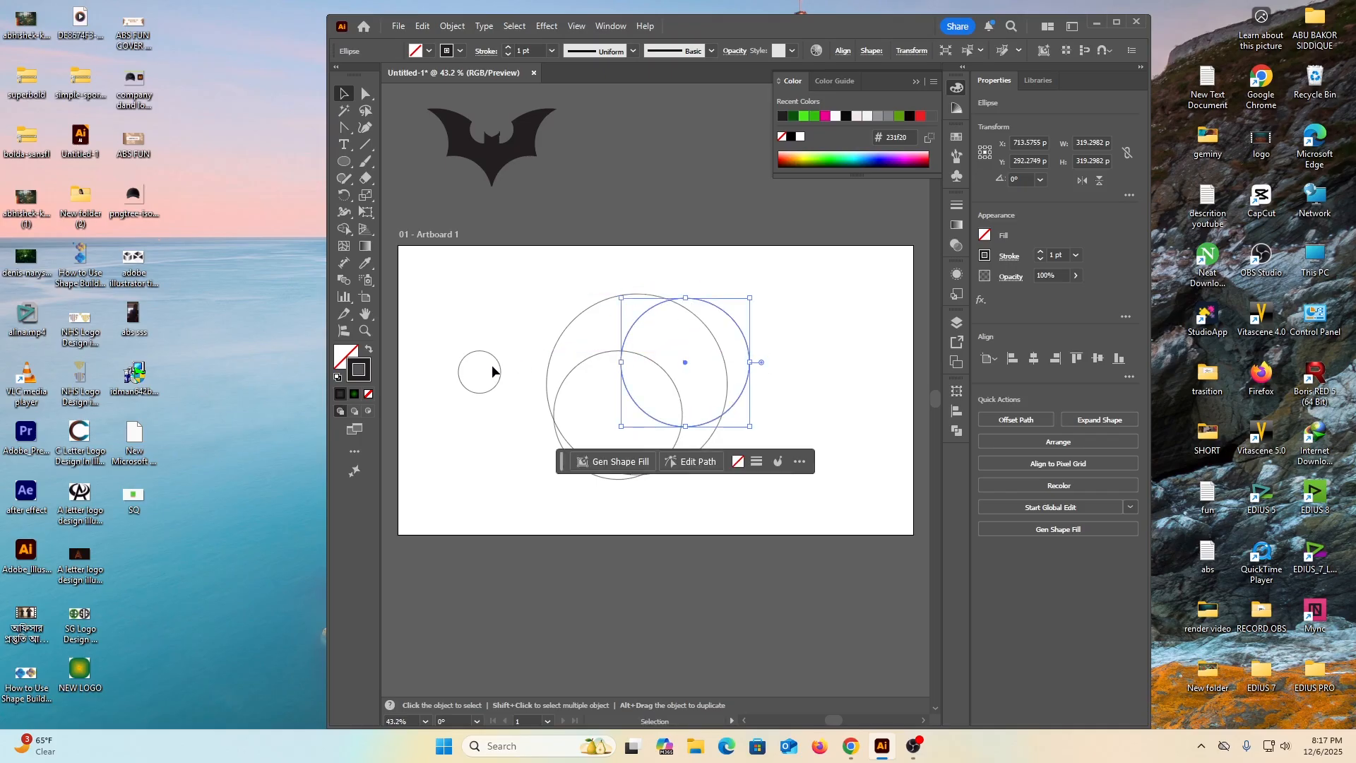
Place the 105 px circle across the upper-left edge of the large circle
{"action": "left_click", "coordinate": [510, 330]}
{"action": "left_click_drag", "start_coordinate": [481, 352], "coordinate": [584, 291]}
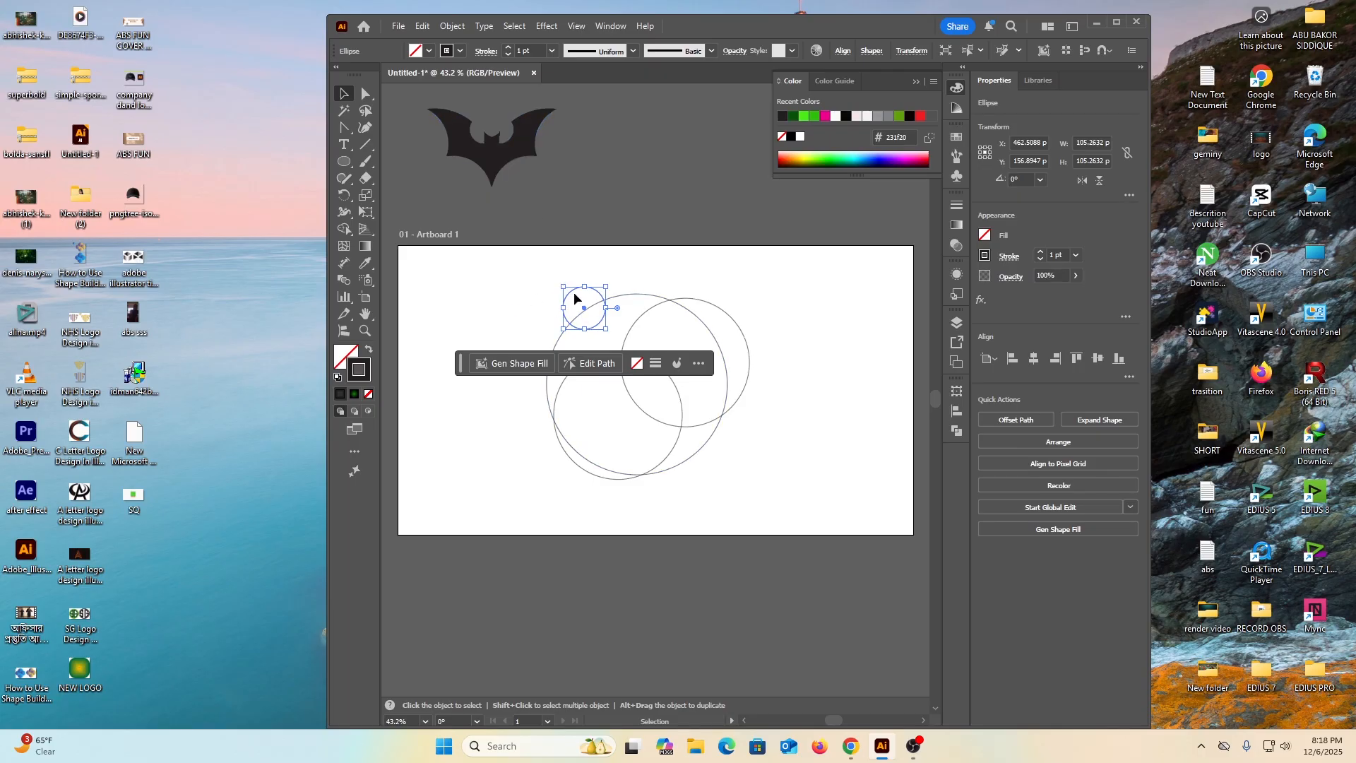
{"action": "left_click_drag", "start_coordinate": [572, 296], "coordinate": [571, 293]}
{"action": "left_click", "coordinate": [491, 294]}
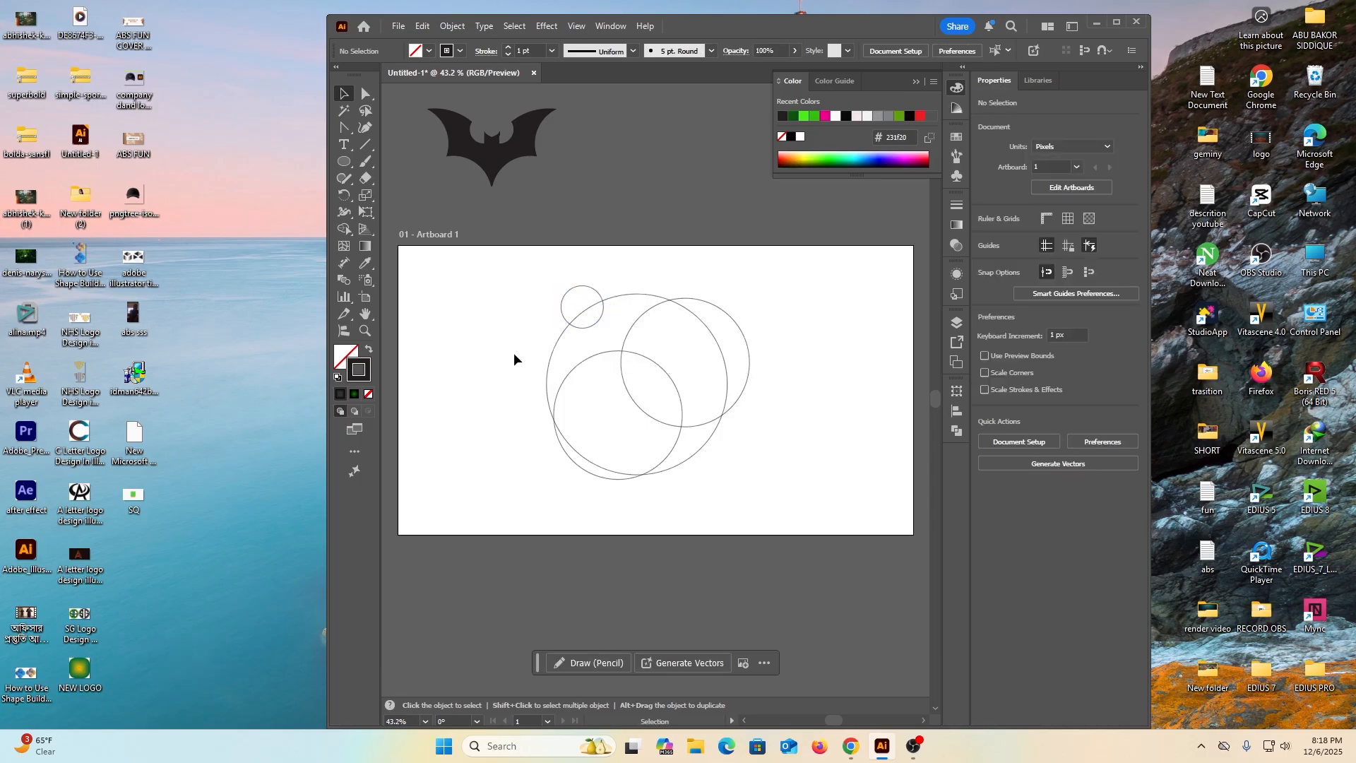
{"action": "left_click_drag", "start_coordinate": [575, 291], "coordinate": [571, 296]}
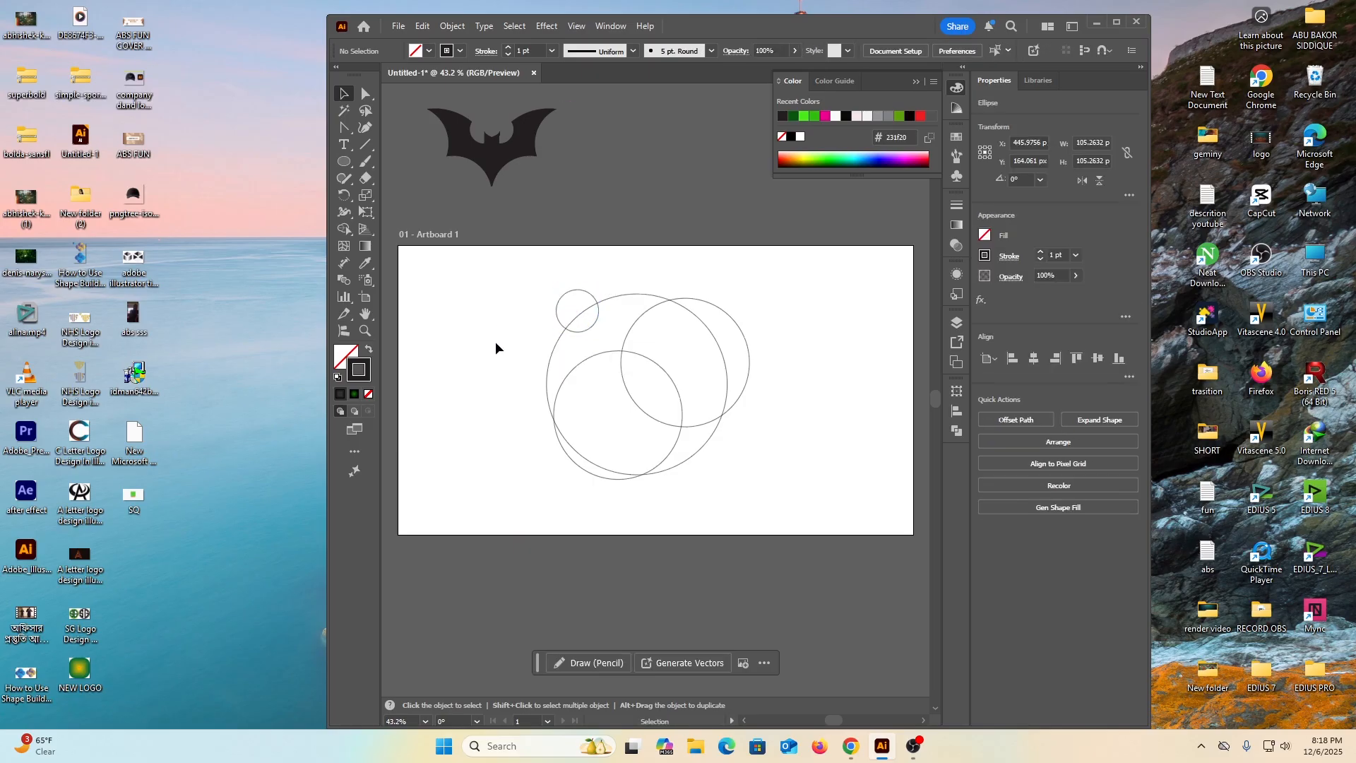
Draw a vertical line about 535 px long along the left edge of the lower circle, running past the large circle's top and bottom
{"action": "left_click", "coordinate": [368, 144]}
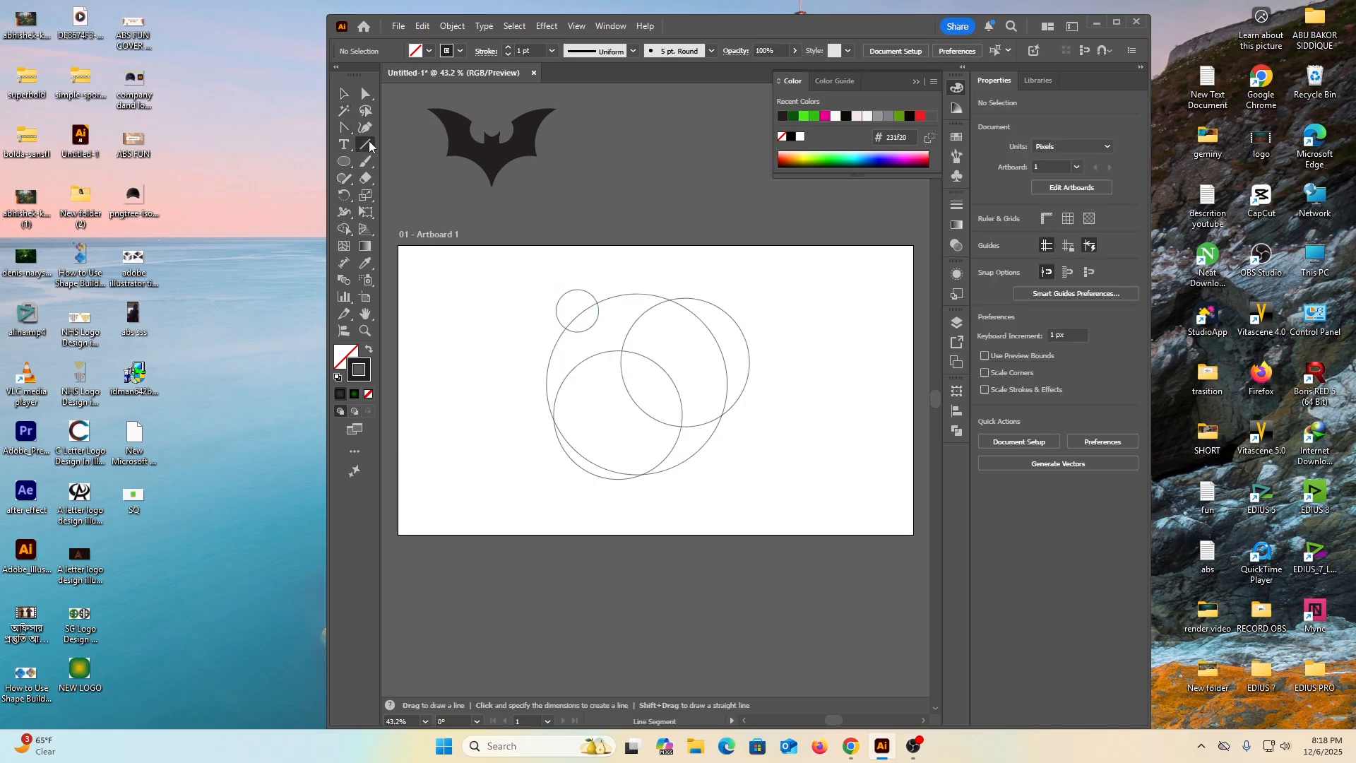
{"action": "left_click_drag", "start_coordinate": [553, 280], "coordinate": [553, 494]}
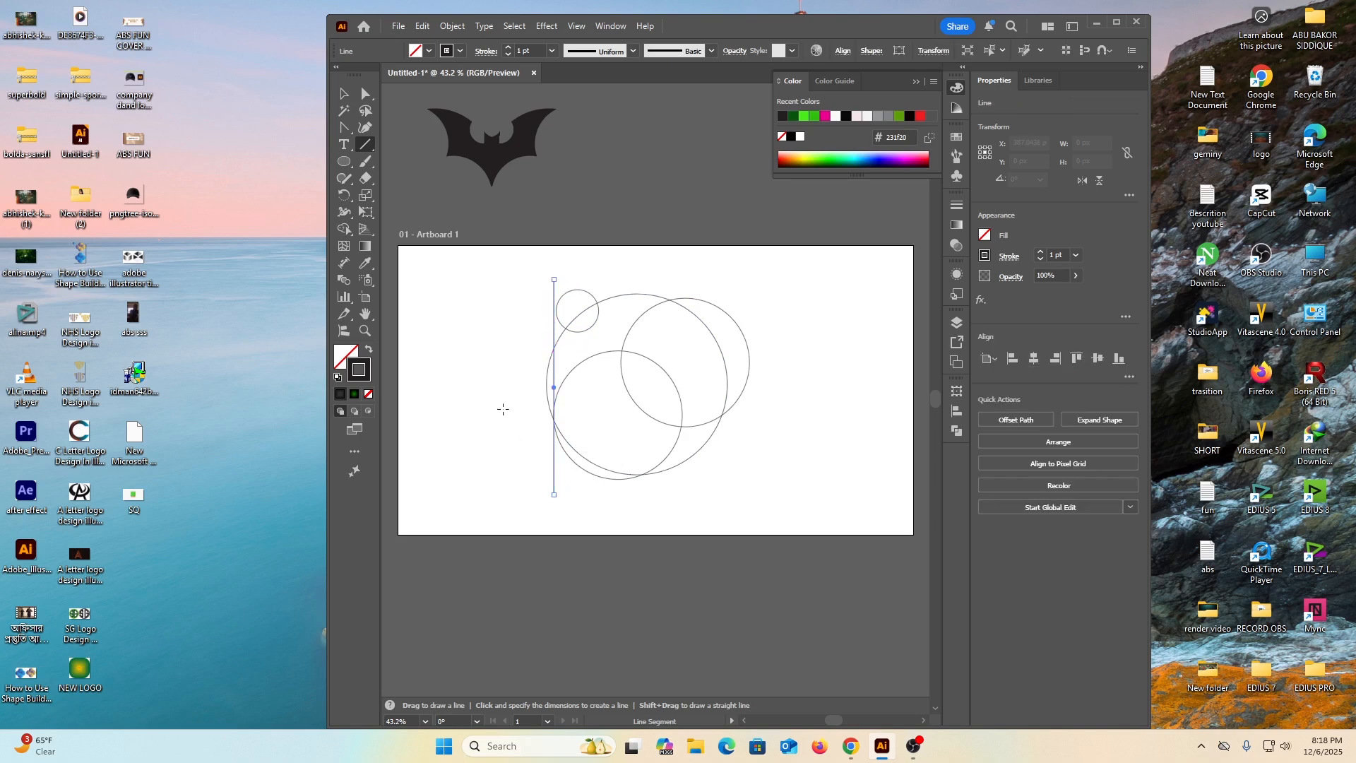
{"action": "left_click", "coordinate": [498, 332]}
{"action": "left_click", "coordinate": [725, 414]}
Select all the circles and the line, and erase the lower-left and upper-right circle regions with the Shape Builder tool
{"action": "key", "text": "v"}
{"action": "left_click_drag", "start_coordinate": [452, 281], "coordinate": [727, 450]}
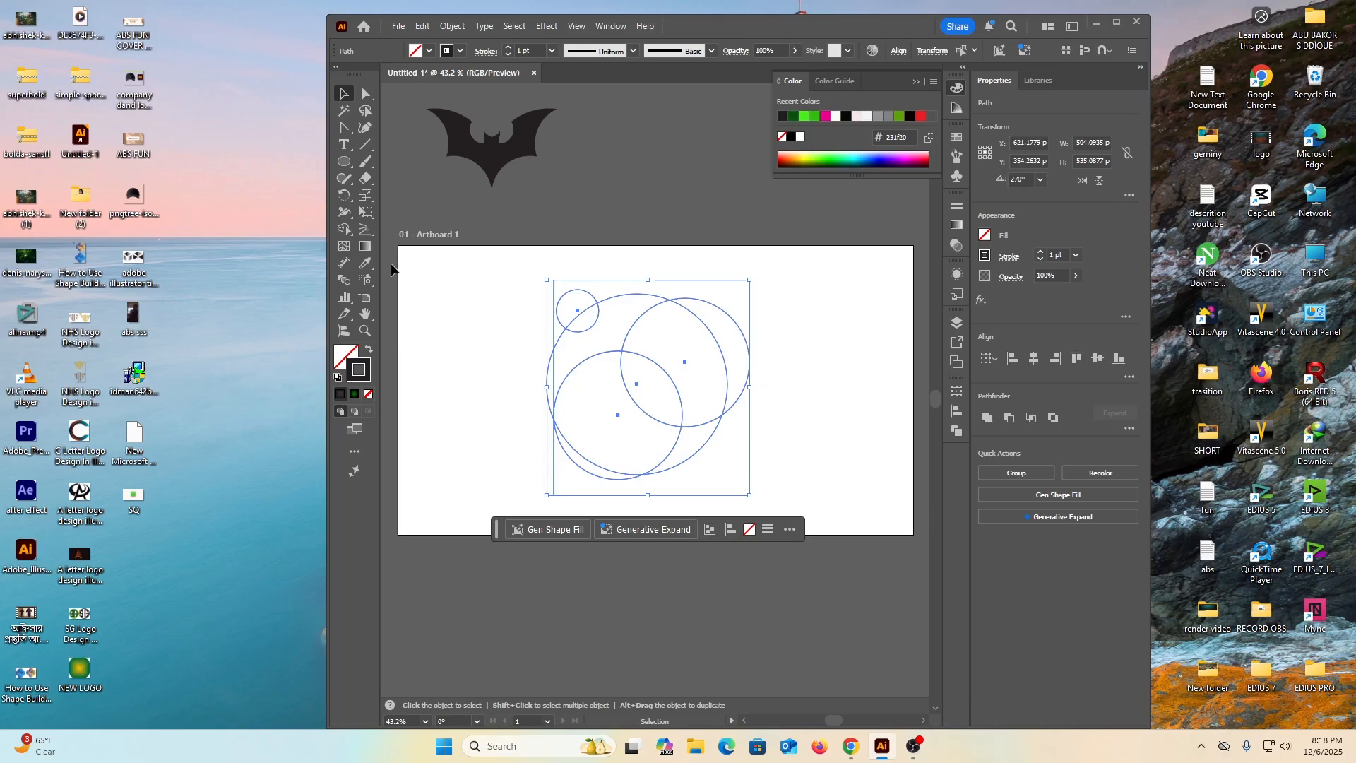
{"action": "left_click", "coordinate": [345, 228]}
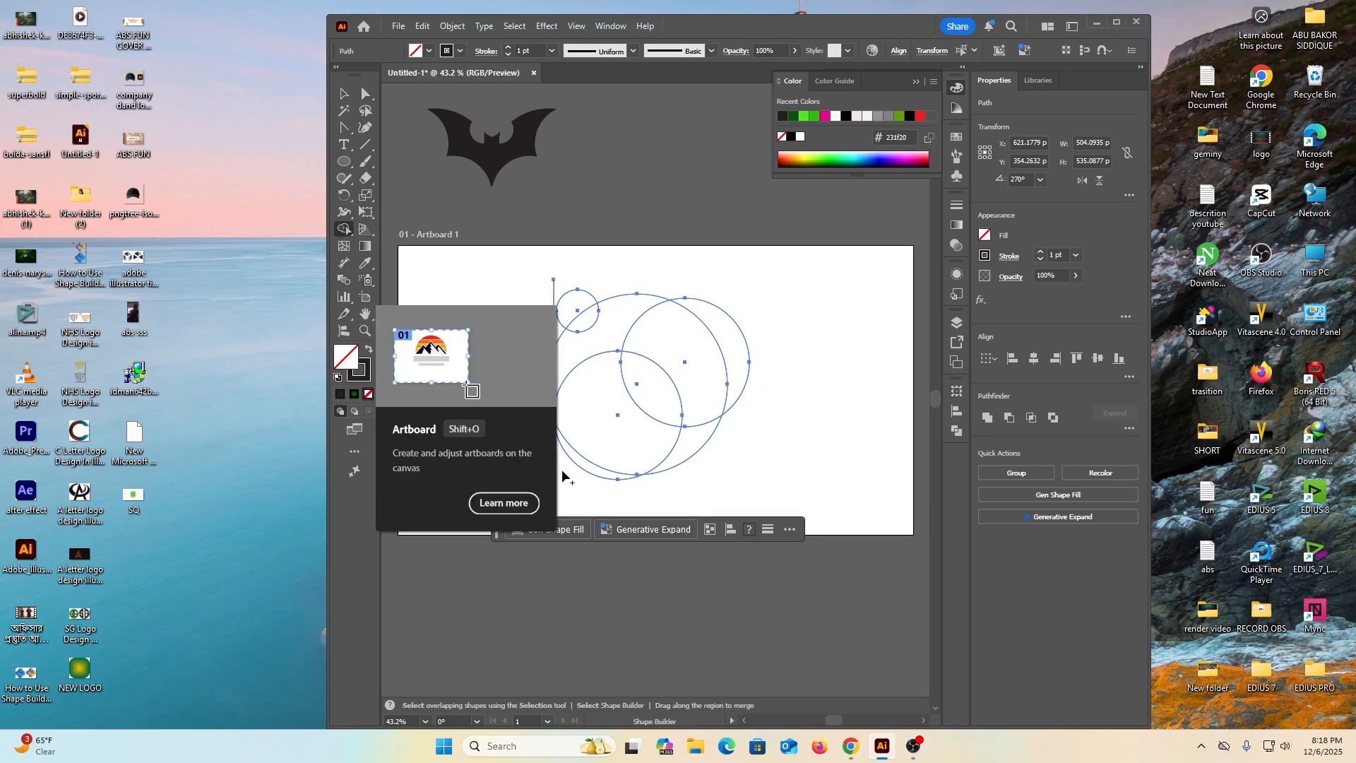
{"action": "mouse_move", "coordinate": [571, 462]}
{"action": "left_mouse_down"}
{"action": "mouse_move", "coordinate": [660, 409]}
{"action": "mouse_move", "coordinate": [745, 339]}
{"action": "left_mouse_up"}
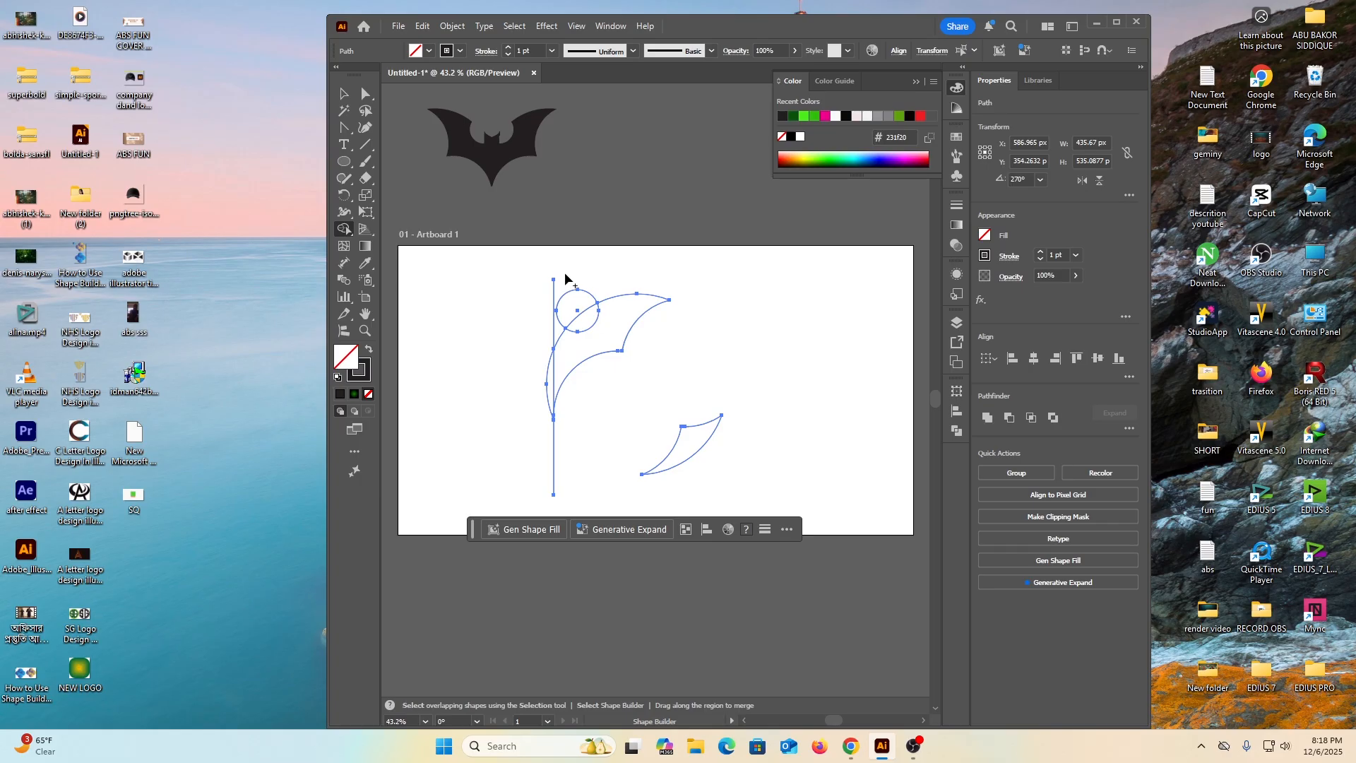
Remove the small circle, the sliver outside the vertical line and the excess line segments, leaving the bat-wing outline
{"action": "left_click_drag", "start_coordinate": [564, 277], "coordinate": [590, 323]}
{"action": "left_click_drag", "start_coordinate": [546, 380], "coordinate": [548, 385]}
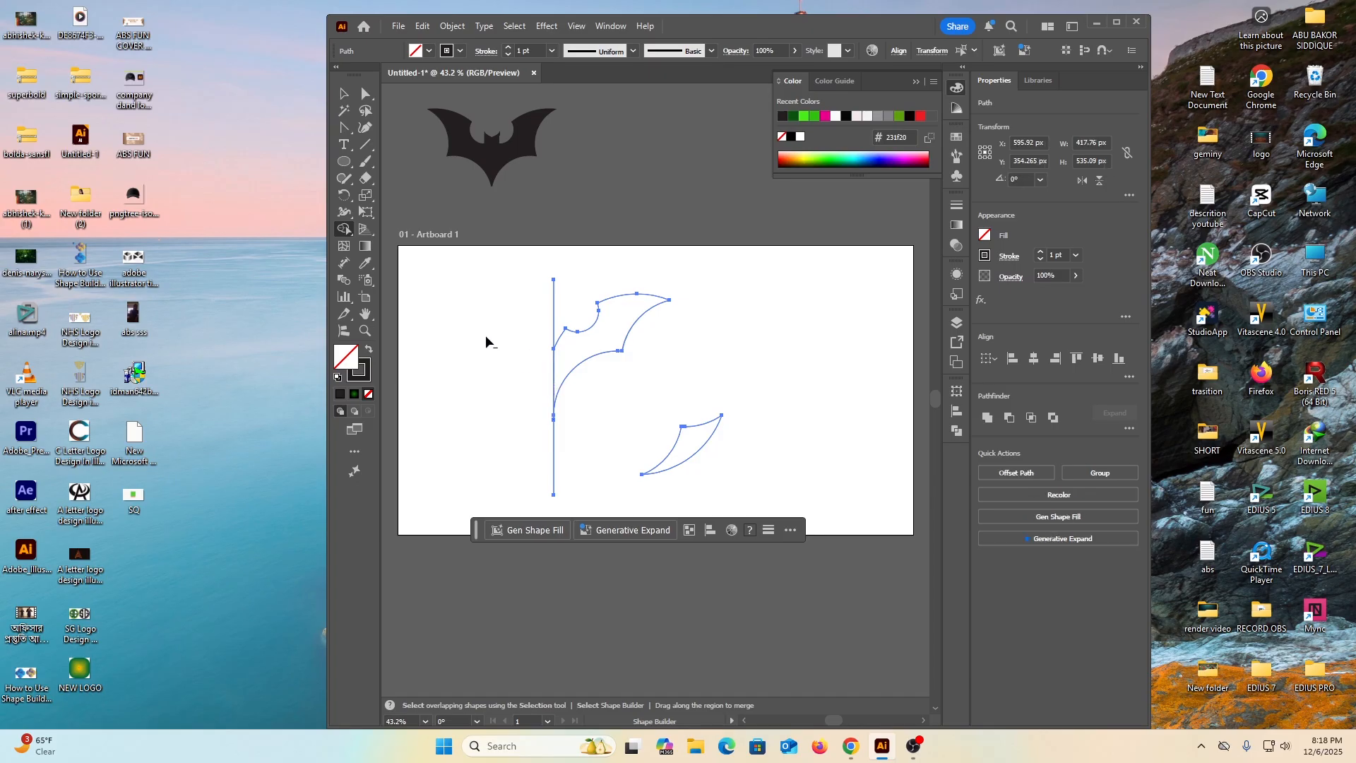
{"action": "left_click", "coordinate": [553, 456], "text": "alt"}
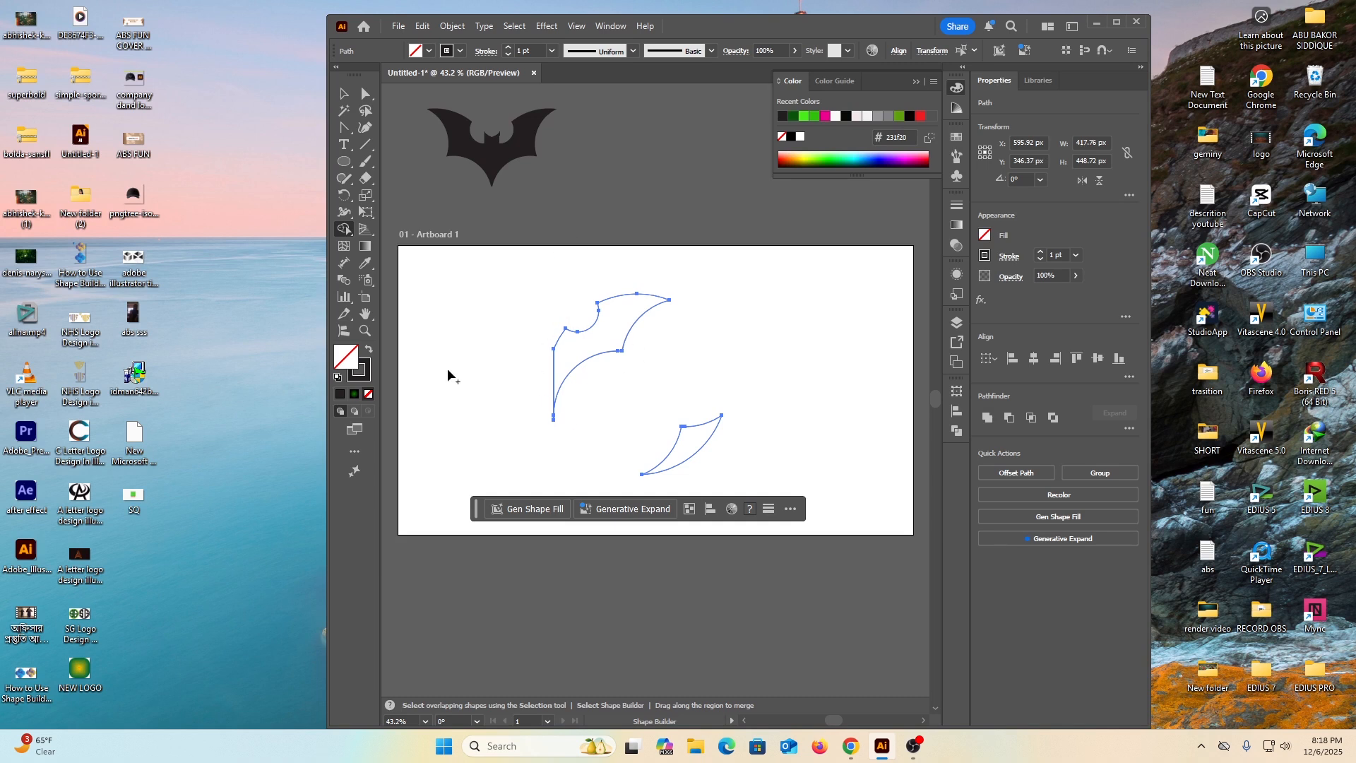
Move the wing outline right toward the centre of the artboard, apart from the leftover lower crescent, and deselect it
{"action": "left_click", "coordinate": [344, 95]}
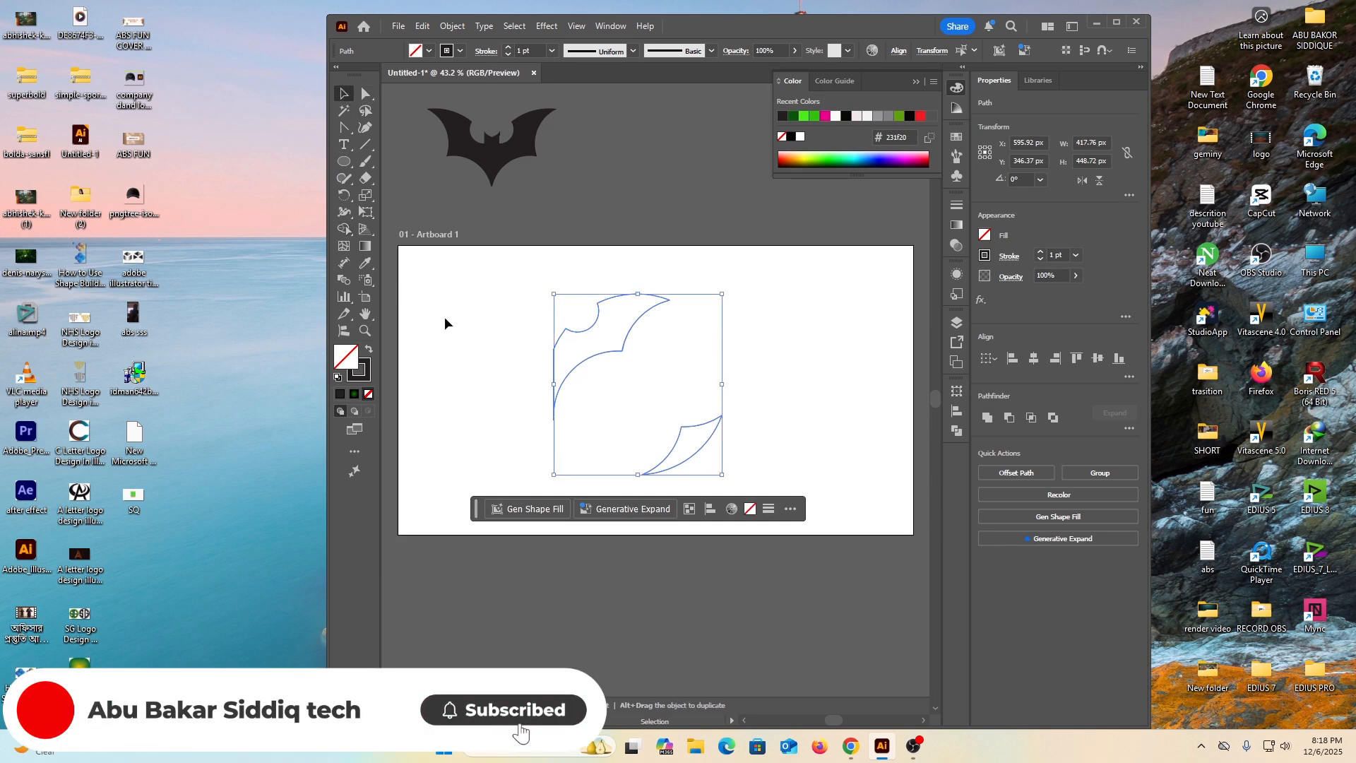
{"action": "left_click", "coordinate": [468, 390]}
{"action": "left_click", "coordinate": [634, 321]}
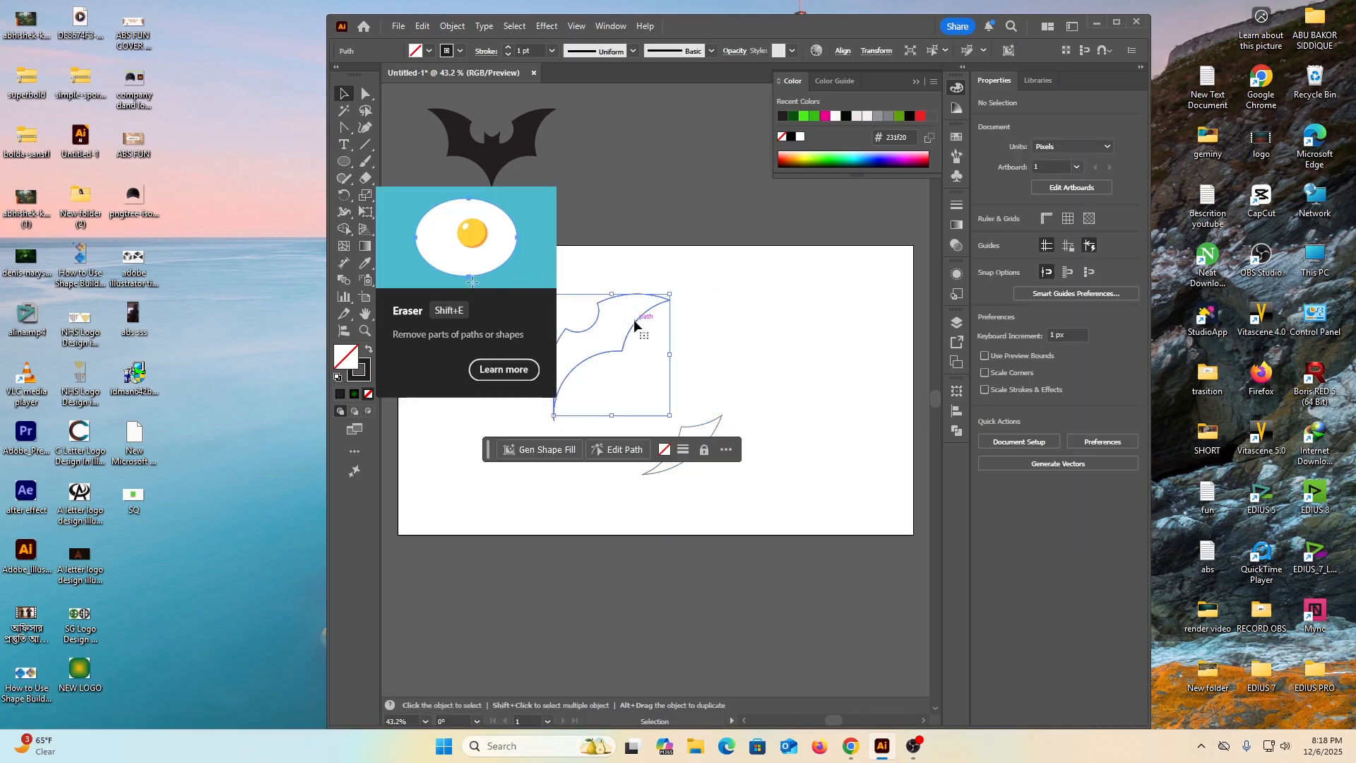
{"action": "left_click_drag", "start_coordinate": [633, 324], "coordinate": [701, 324]}
{"action": "left_click_drag", "start_coordinate": [589, 351], "coordinate": [526, 427]}
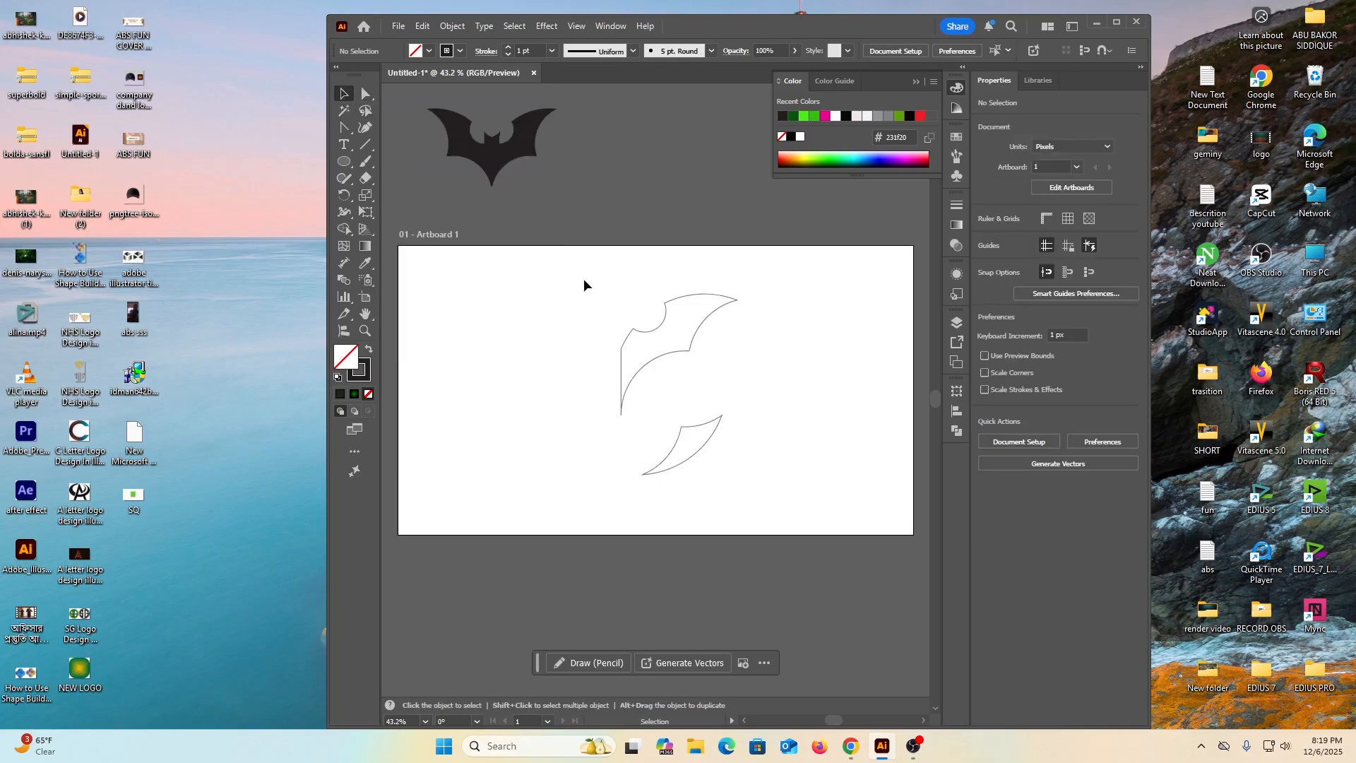
Move the leftover crescent beyond the artboard's lower edge, and select the bat-wing outline
{"action": "left_click_drag", "start_coordinate": [614, 303], "coordinate": [722, 378]}
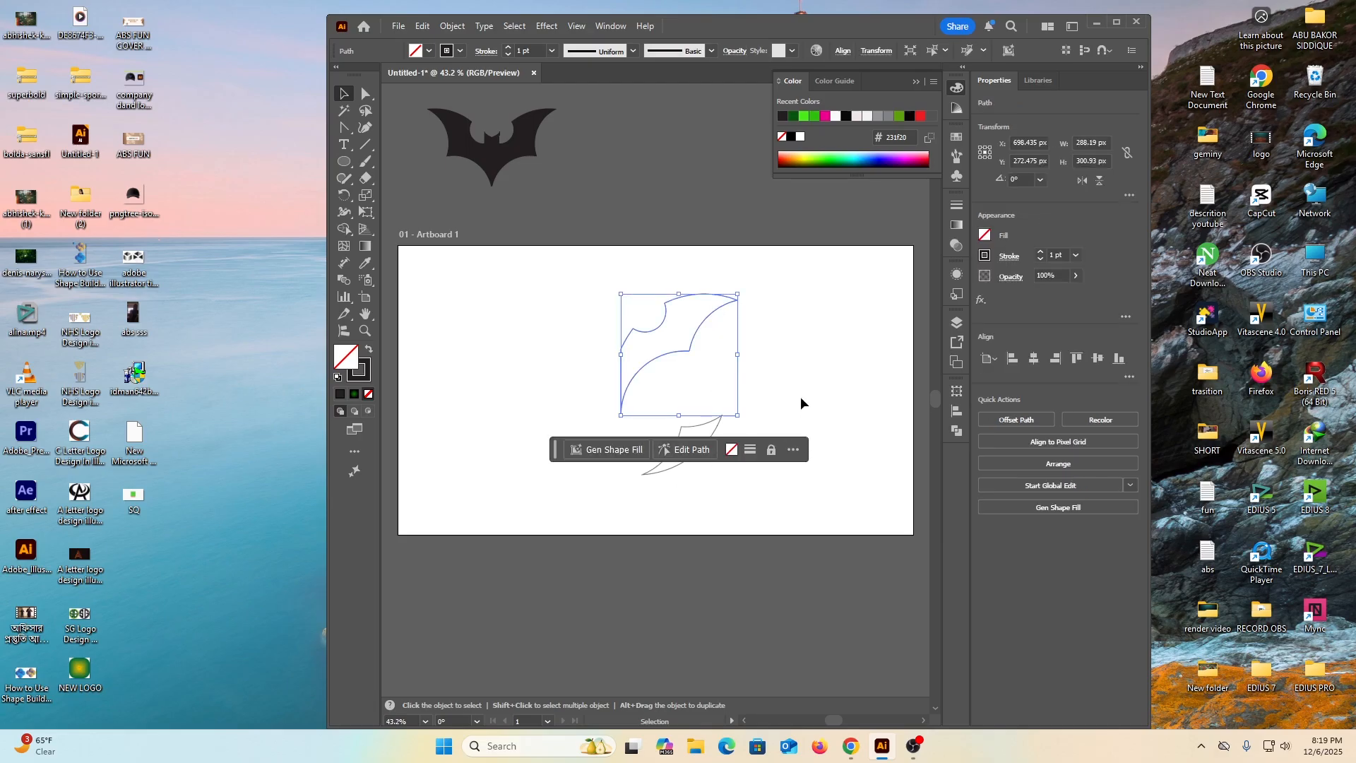
{"action": "left_click_drag", "start_coordinate": [611, 451], "coordinate": [732, 479]}
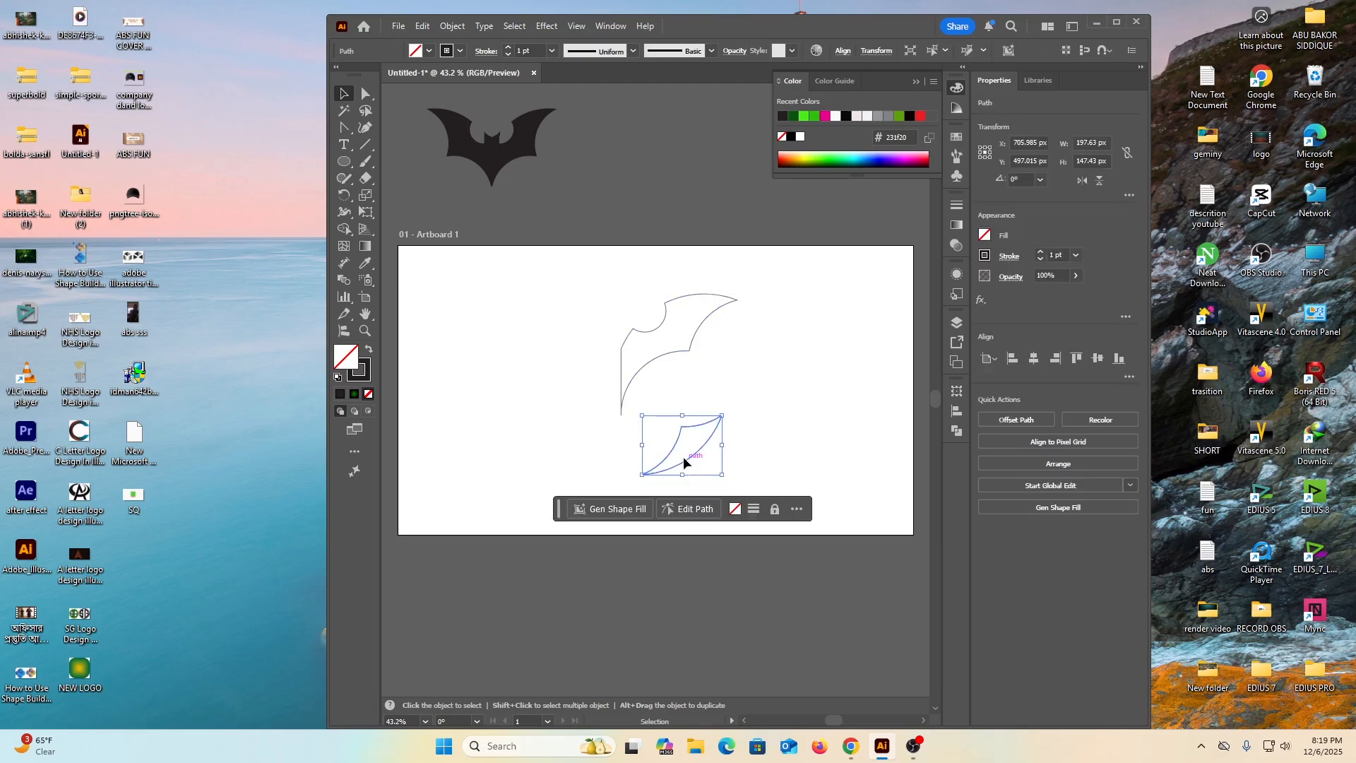
{"action": "left_click_drag", "start_coordinate": [680, 432], "coordinate": [791, 550]}
{"action": "left_click_drag", "start_coordinate": [592, 295], "coordinate": [740, 393]}
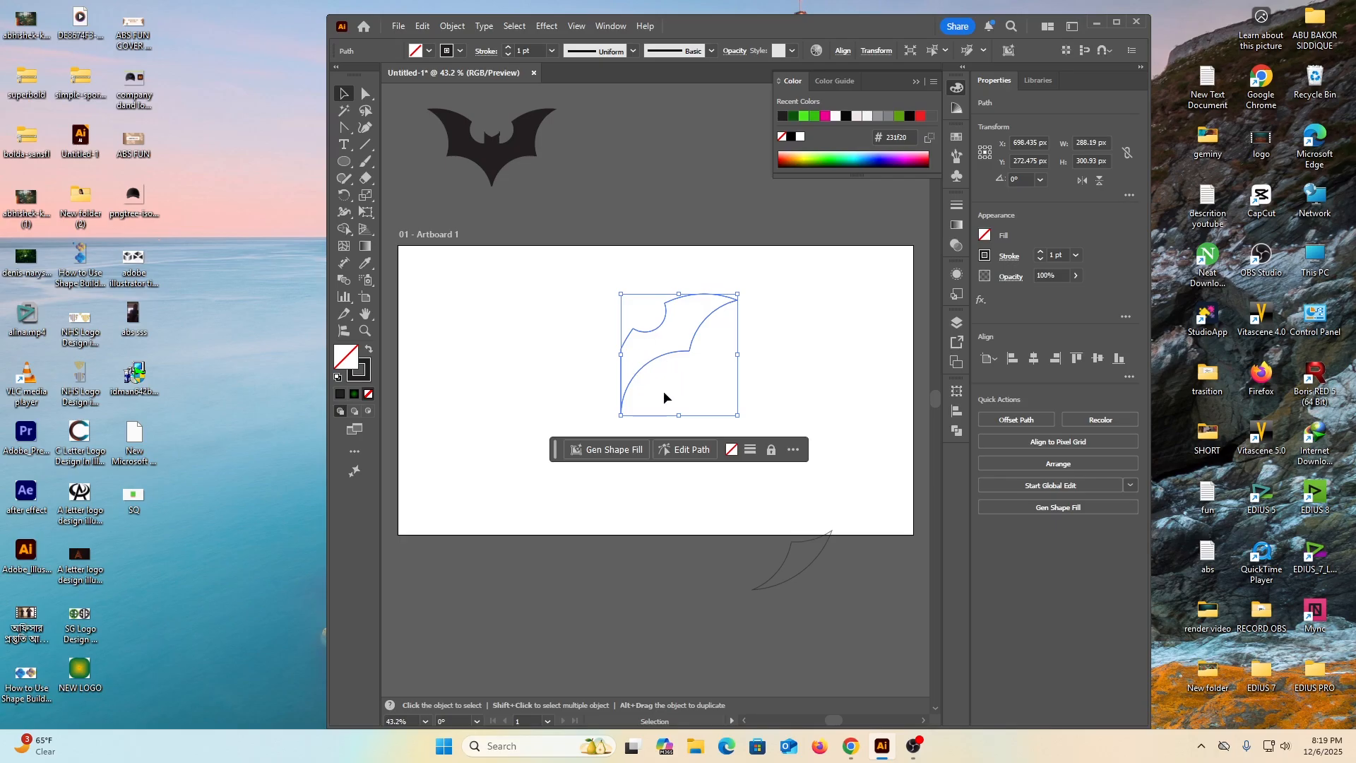
{"action": "right_click", "coordinate": [678, 326]}
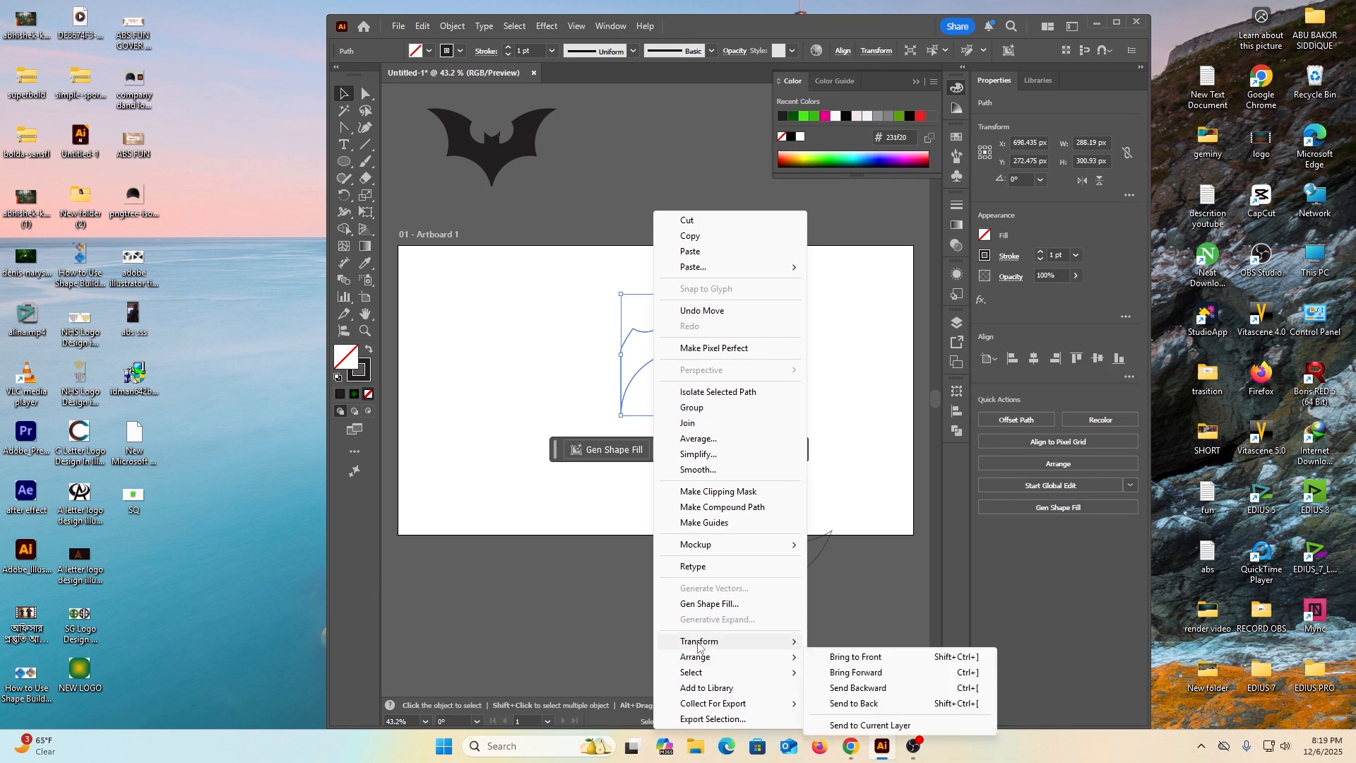
{"action": "mouse_move", "coordinate": [699, 646]}
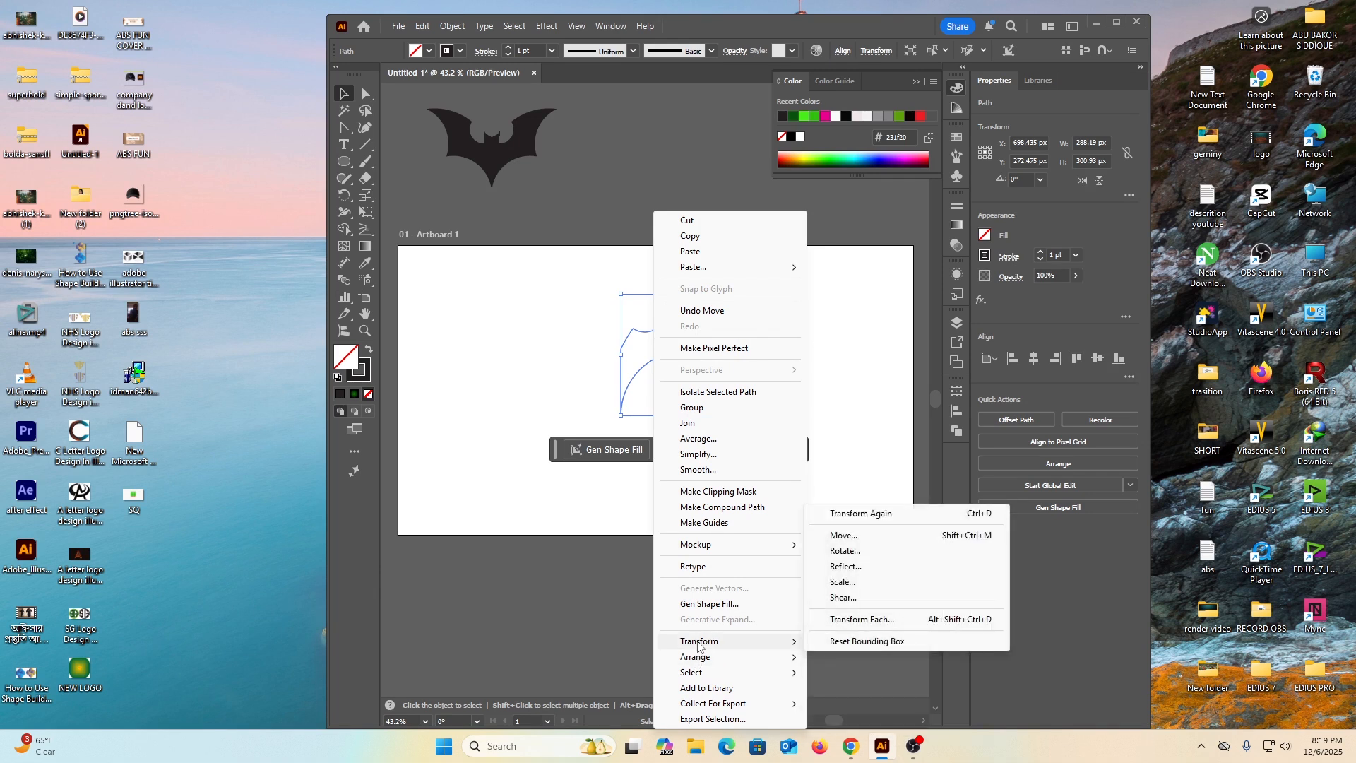
{"action": "left_click", "coordinate": [854, 552]}
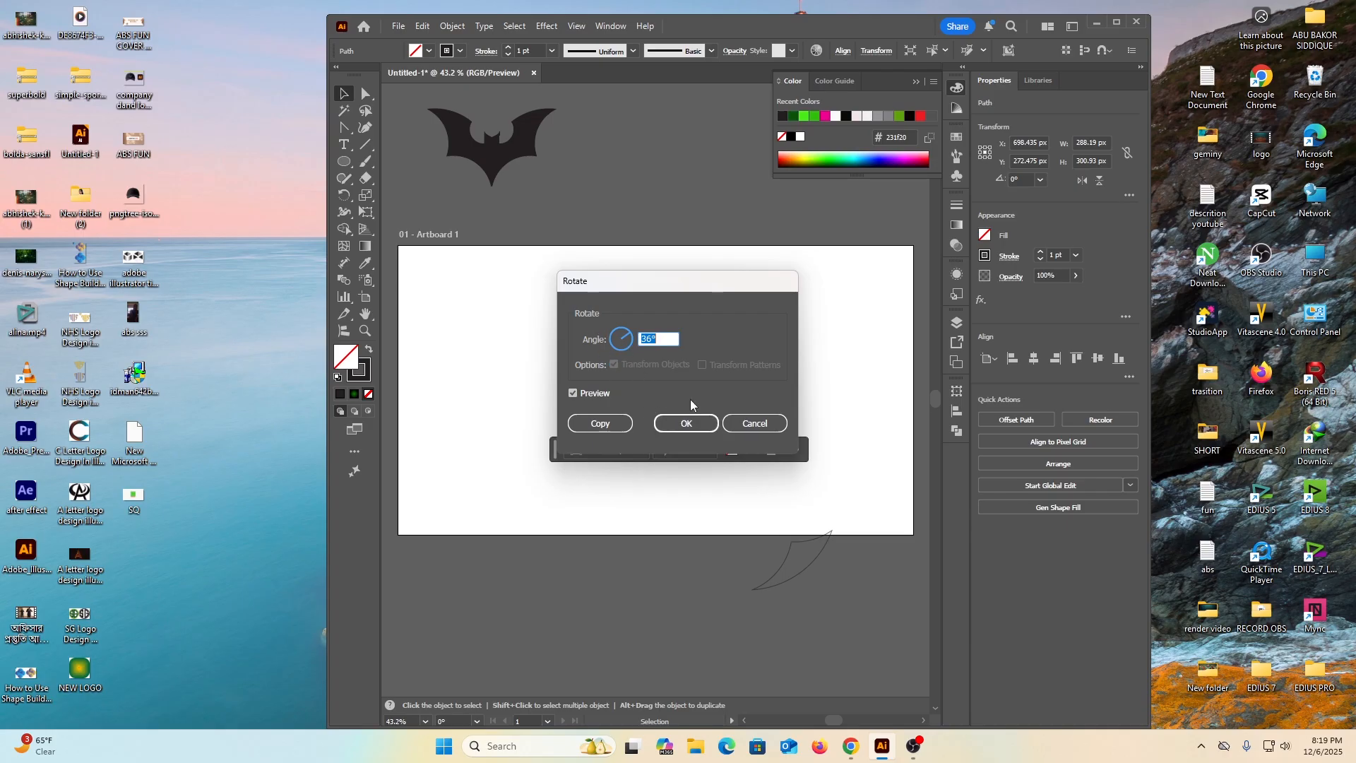
{"action": "left_click", "coordinate": [757, 426]}
Reflect a copy of the wing across the vertical axis, and place it left of the original so their straight edges meet
{"action": "right_click", "coordinate": [649, 343]}
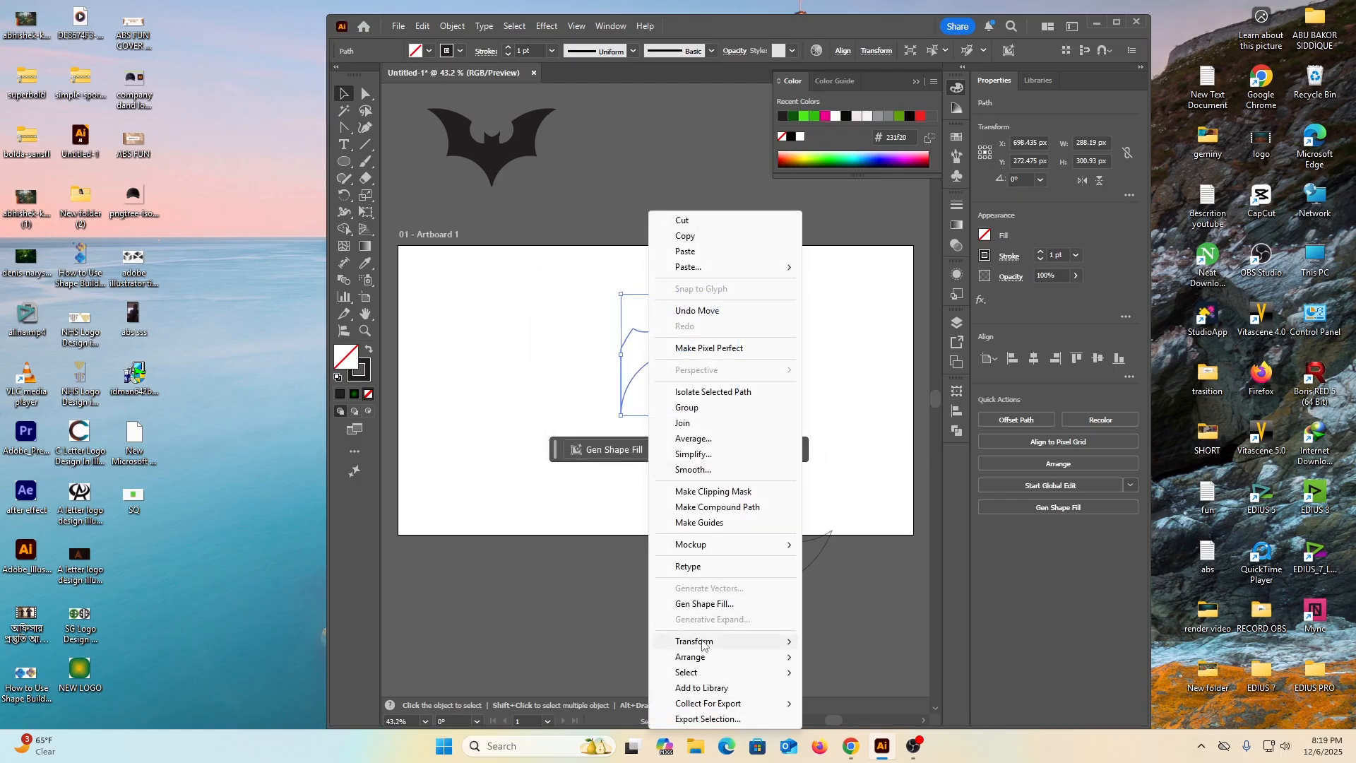
{"action": "mouse_move", "coordinate": [696, 641]}
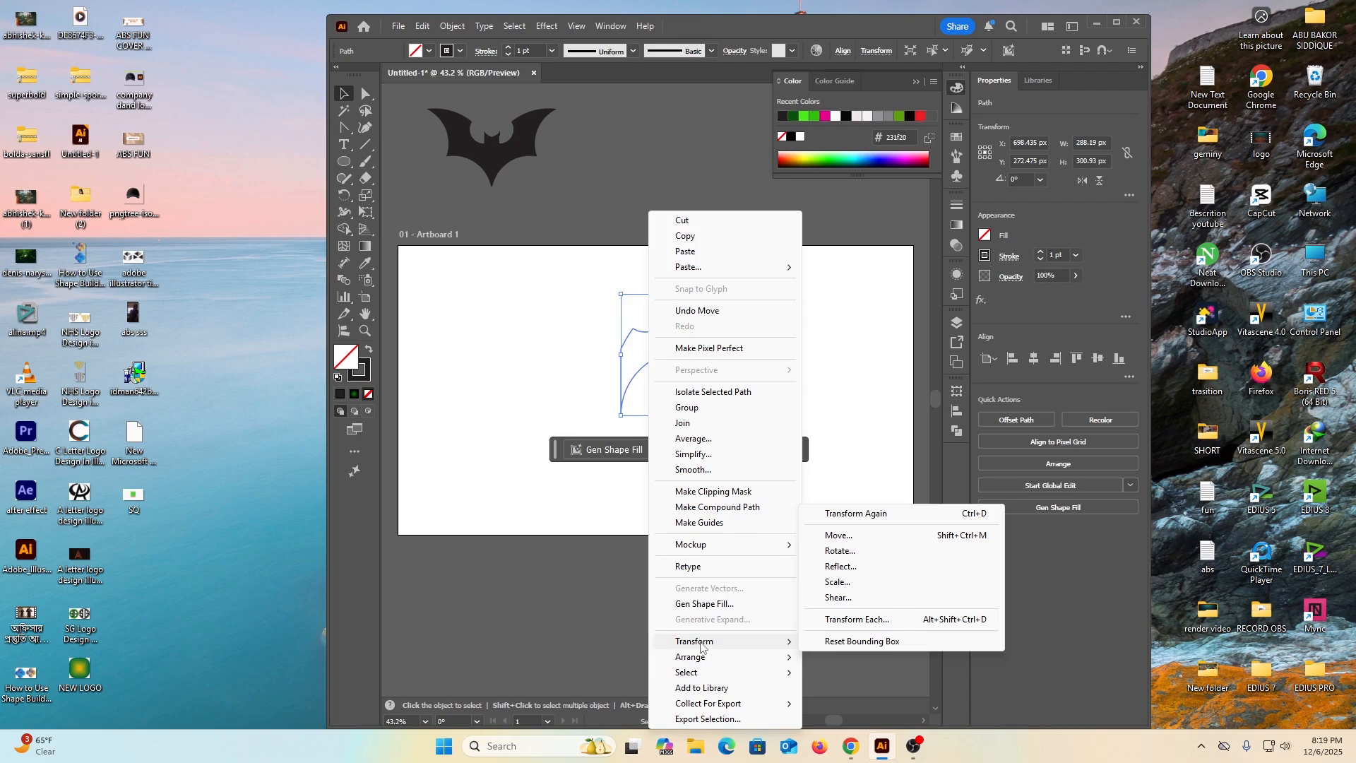
{"action": "left_click", "coordinate": [841, 566]}
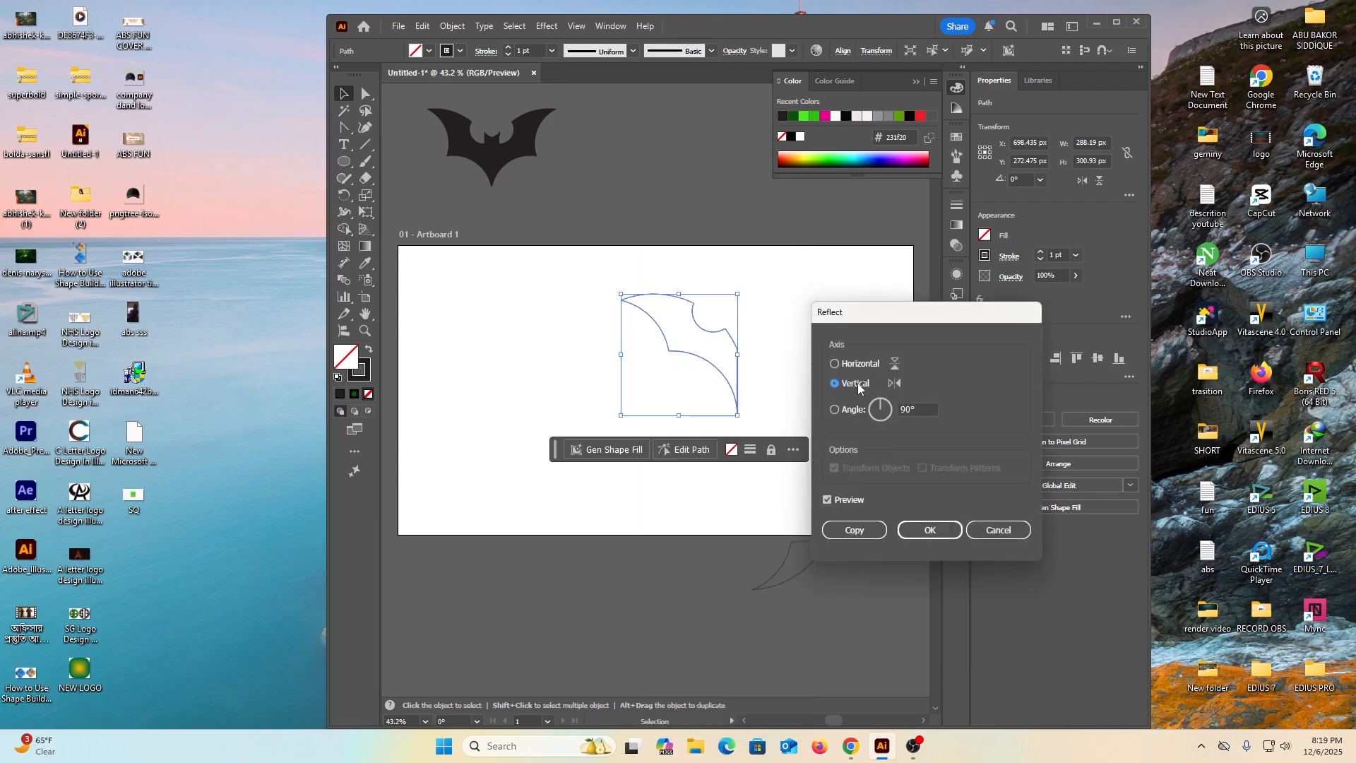
{"action": "left_click", "coordinate": [858, 530]}
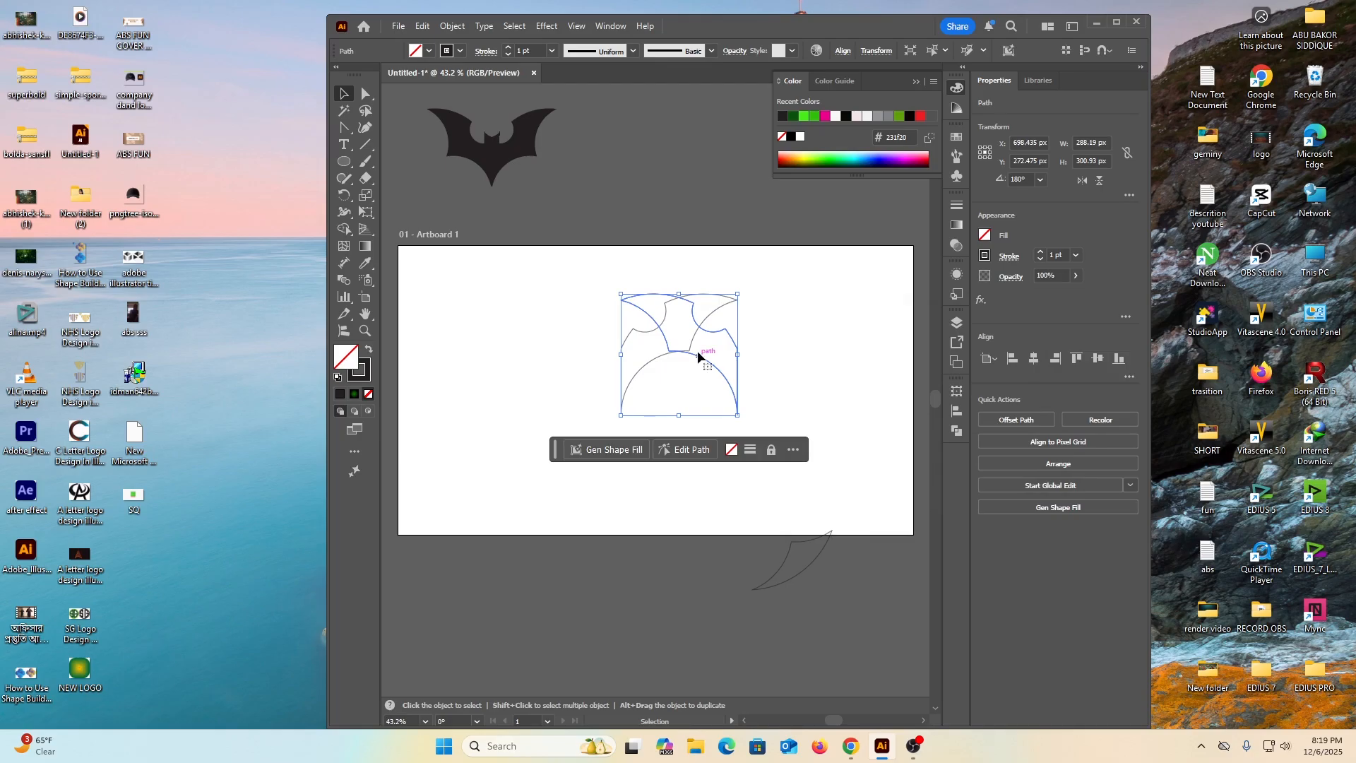
{"action": "left_click_drag", "start_coordinate": [700, 355], "coordinate": [582, 354]}
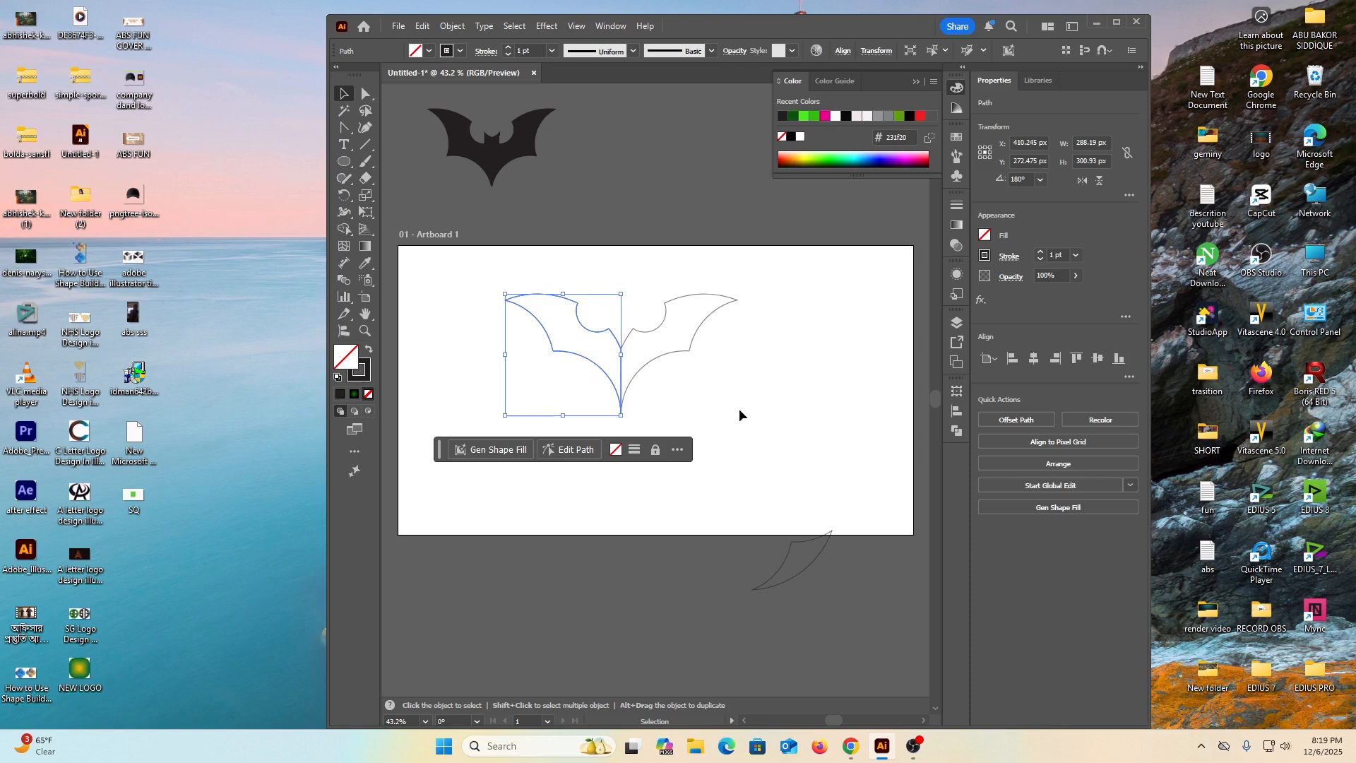
{"action": "left_click", "coordinate": [782, 391]}
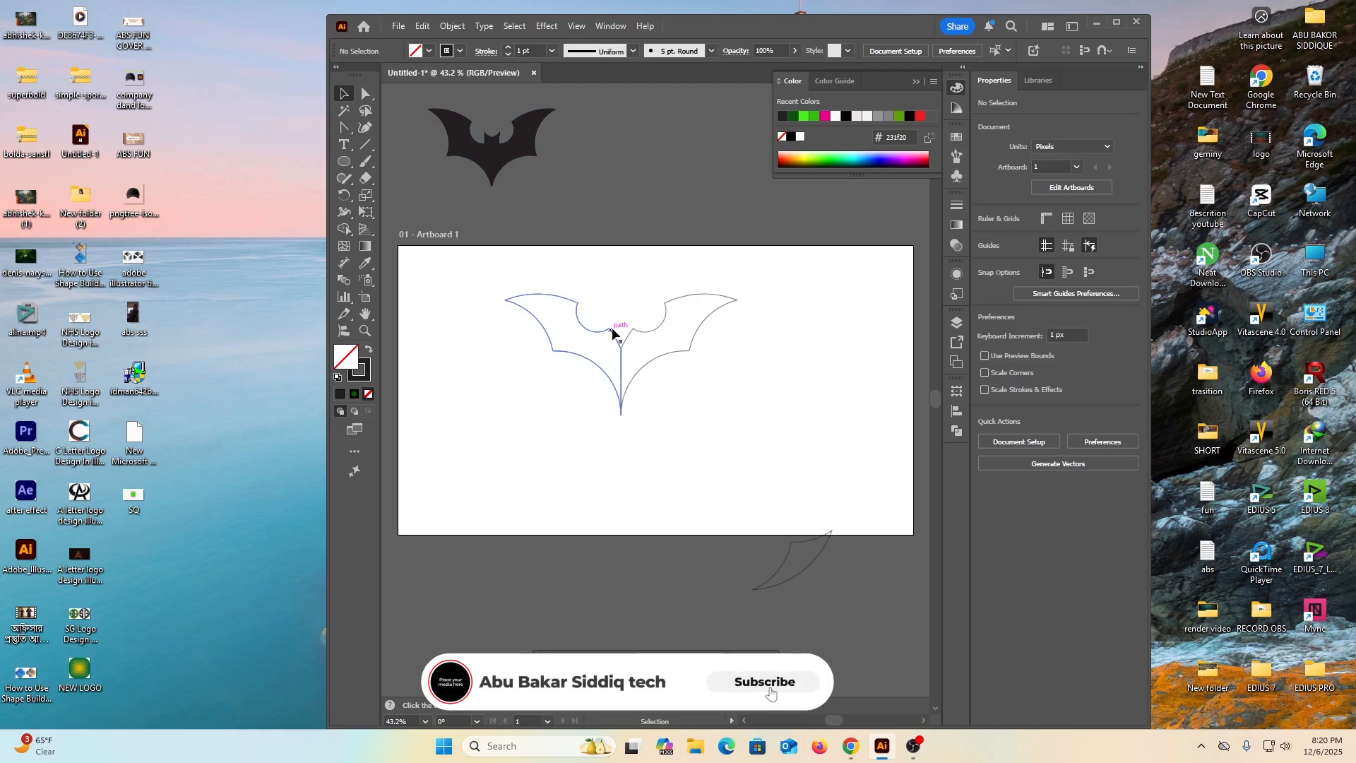
Draw a rectangle about 60 × 100 px over the centre joint between the two wings as the head, and deselect it
{"action": "left_click_drag", "start_coordinate": [344, 162], "coordinate": [378, 164]}
{"action": "left_click_drag", "start_coordinate": [609, 318], "coordinate": [633, 360]}
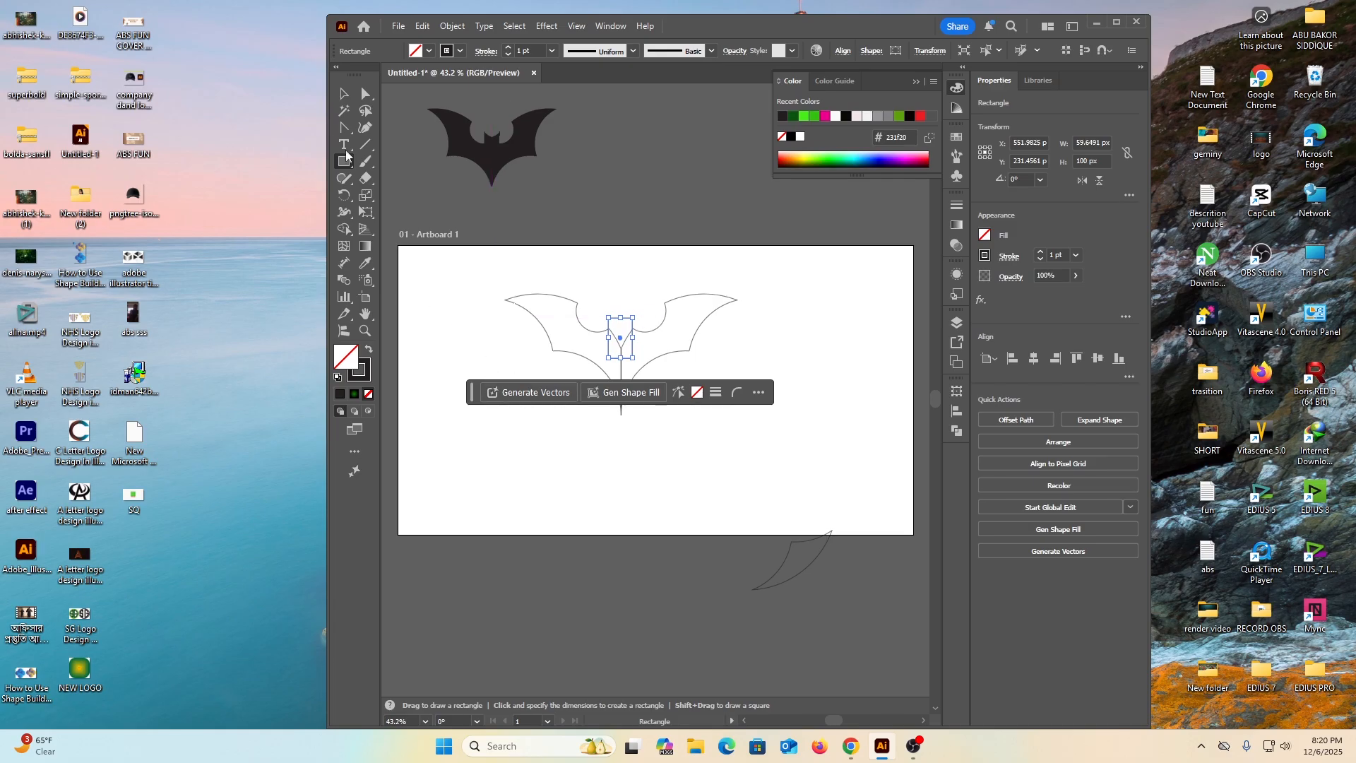
{"action": "left_click", "coordinate": [343, 96]}
{"action": "left_click", "coordinate": [463, 315]}
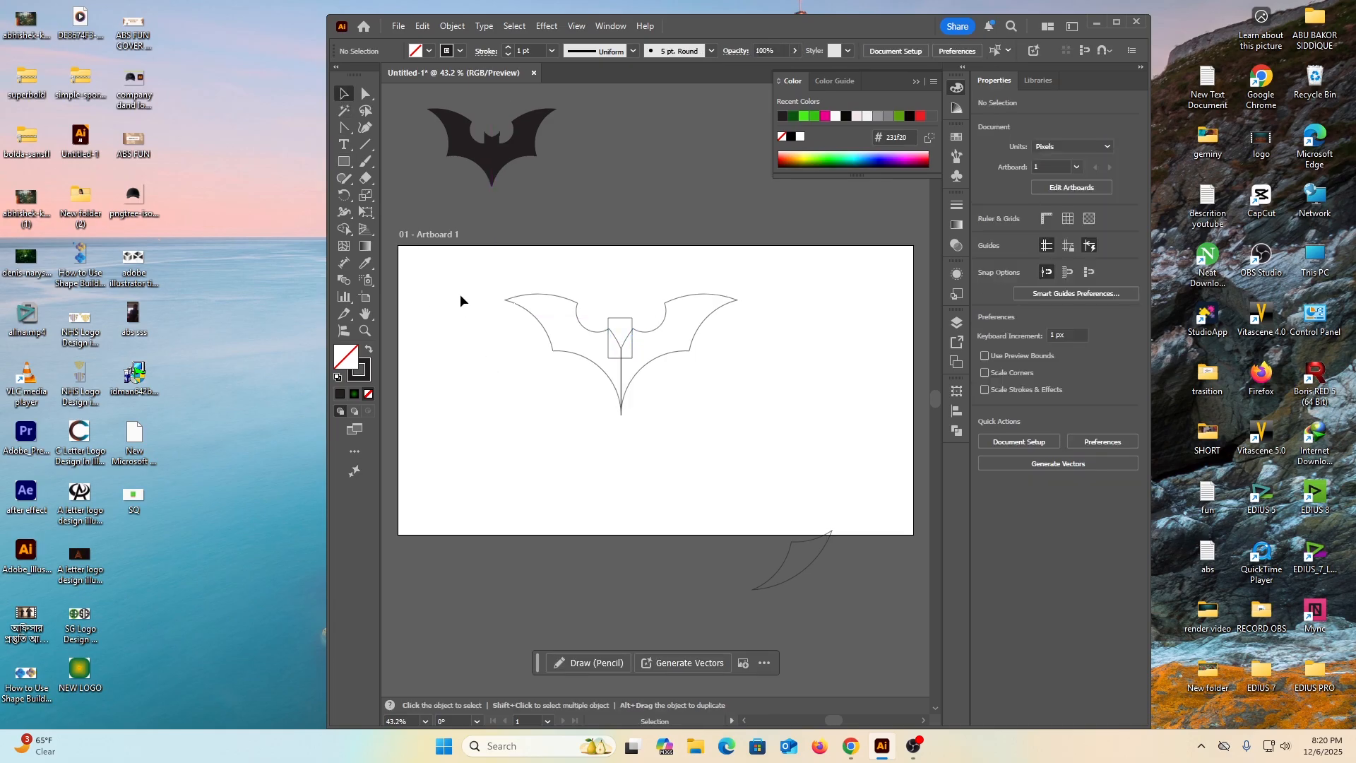
Try to merge both wings and the central rectangle into one shape with the Shape Builder tool
{"action": "left_click_drag", "start_coordinate": [482, 259], "coordinate": [748, 403]}
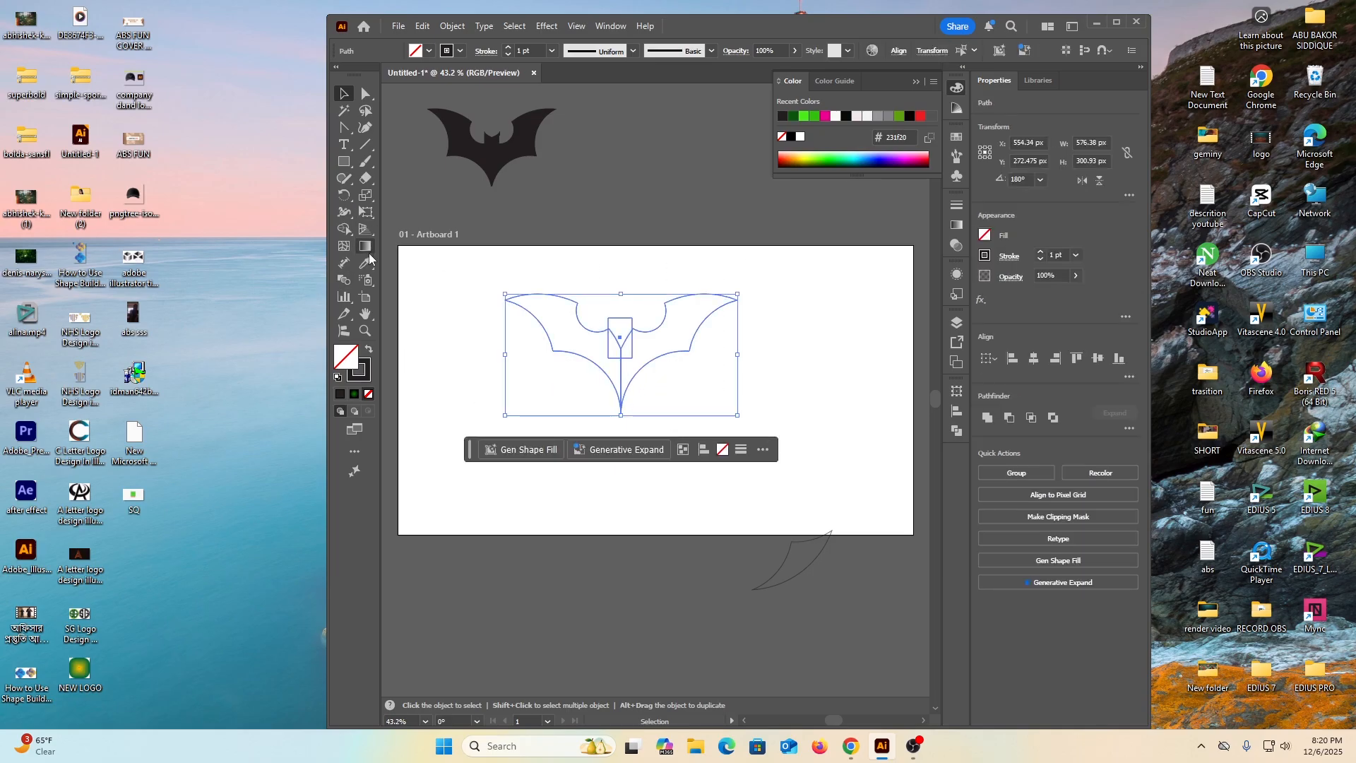
{"action": "left_click", "coordinate": [344, 229]}
{"action": "mouse_move", "coordinate": [569, 346]}
{"action": "left_mouse_down"}
{"action": "mouse_move", "coordinate": [616, 331]}
{"action": "mouse_move", "coordinate": [640, 360]}
{"action": "left_mouse_up"}
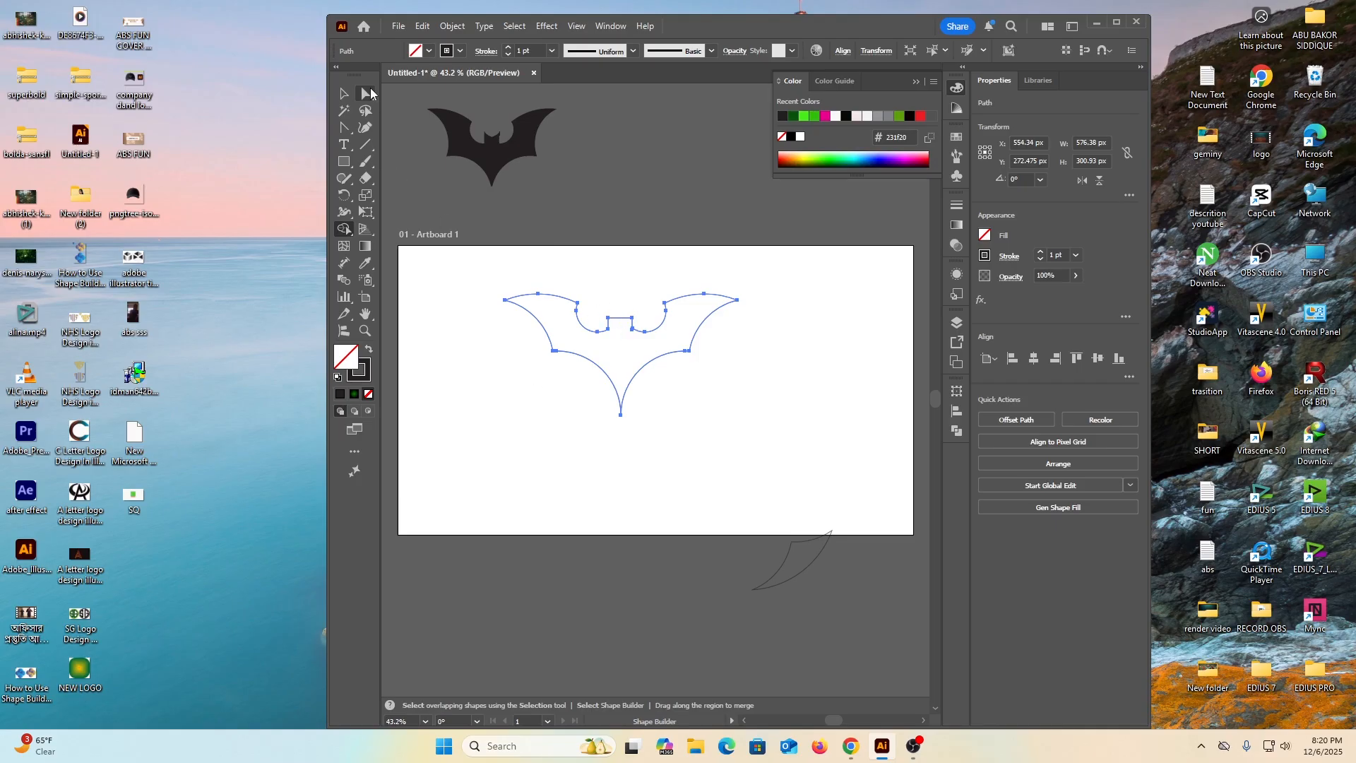
{"action": "left_click", "coordinate": [344, 94]}
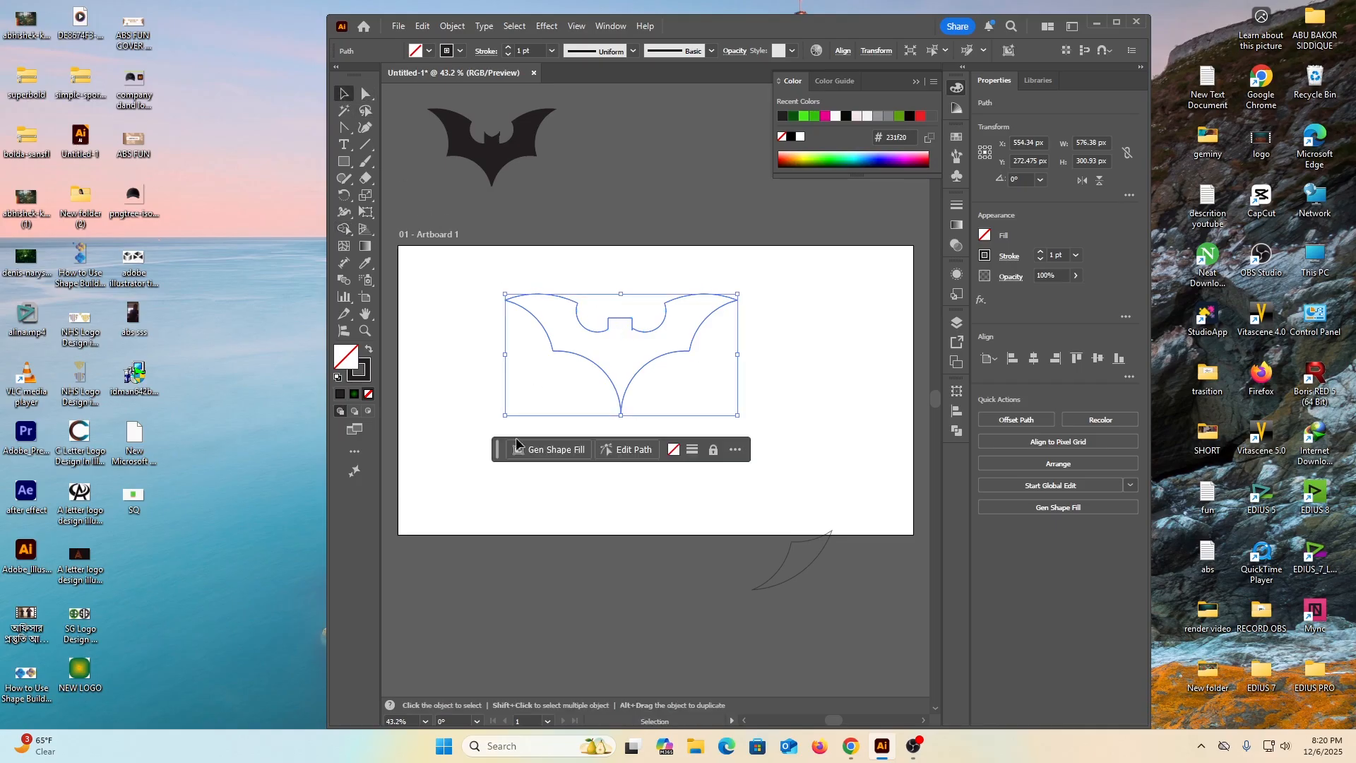
{"action": "left_click", "coordinate": [452, 423]}
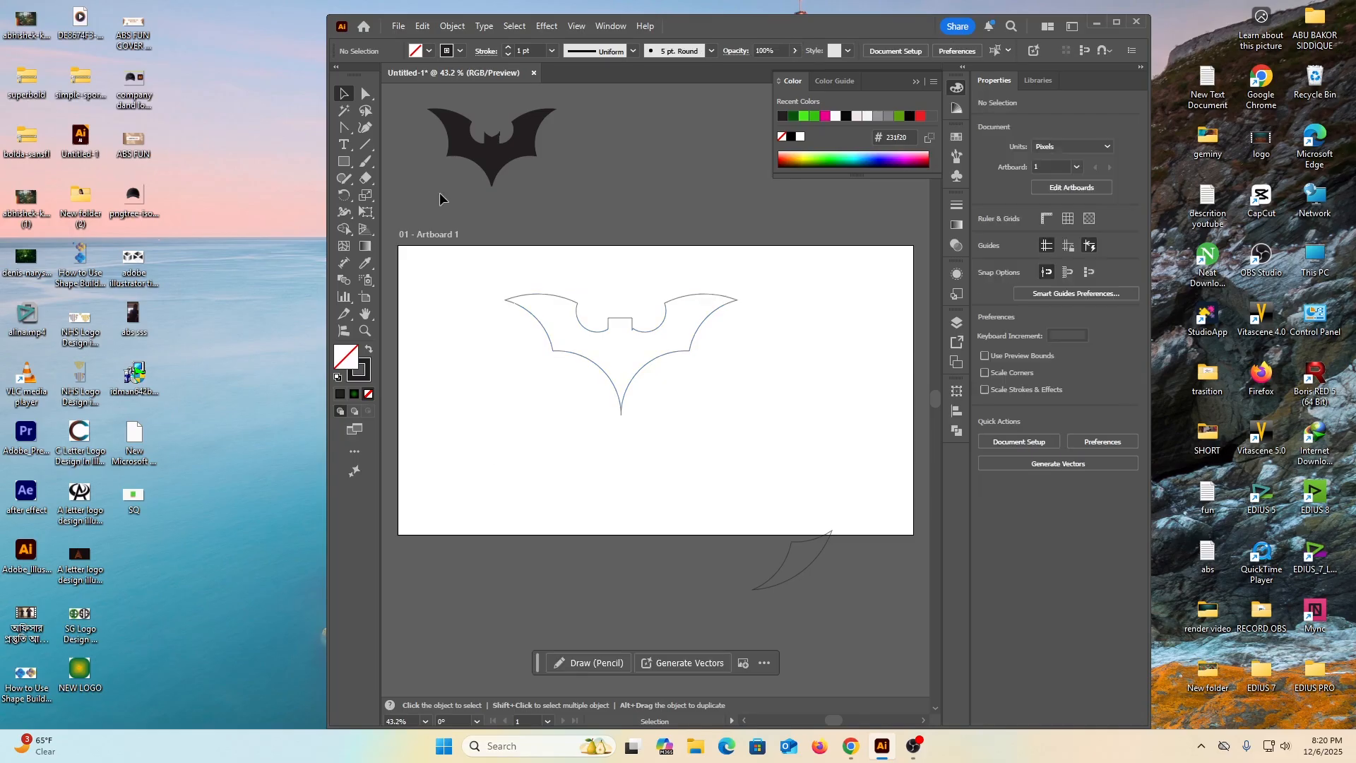
{"action": "left_click", "coordinate": [661, 395]}
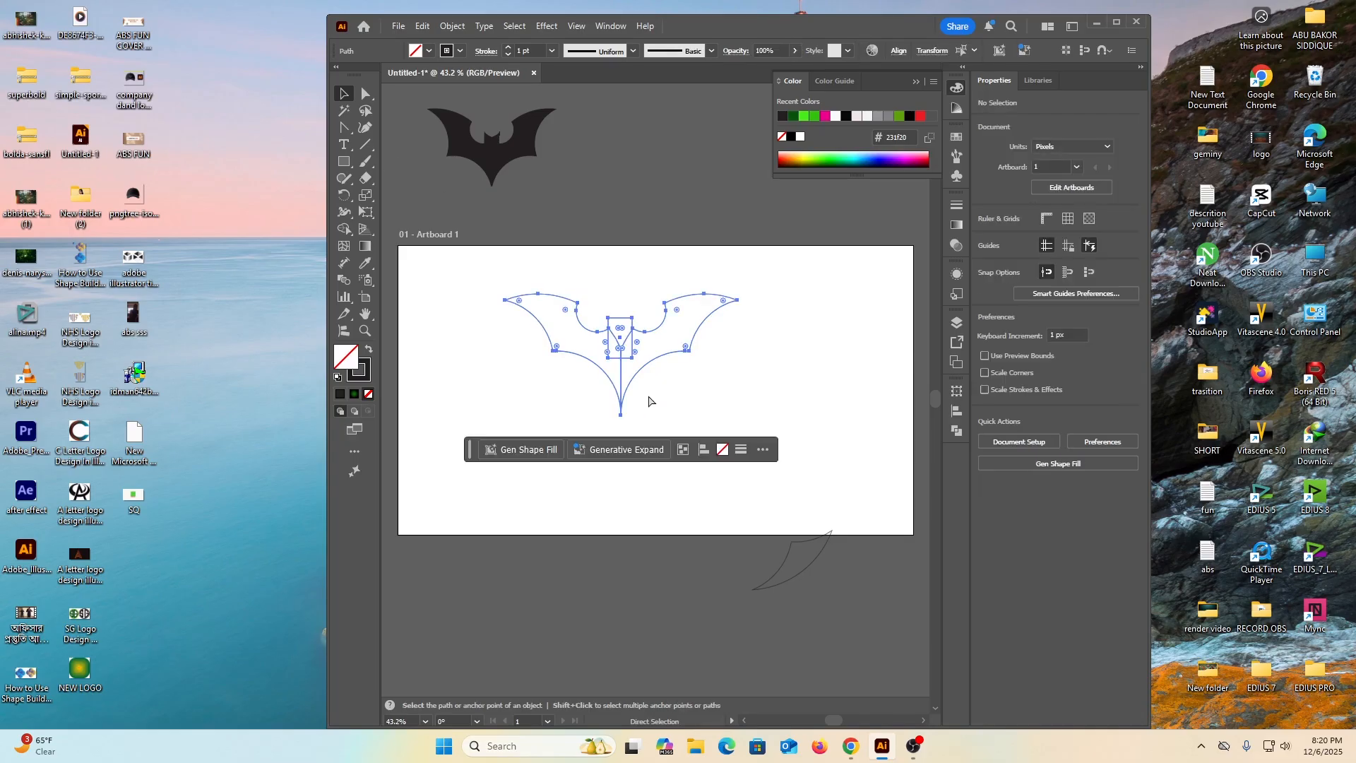
{"action": "left_click", "coordinate": [438, 265]}
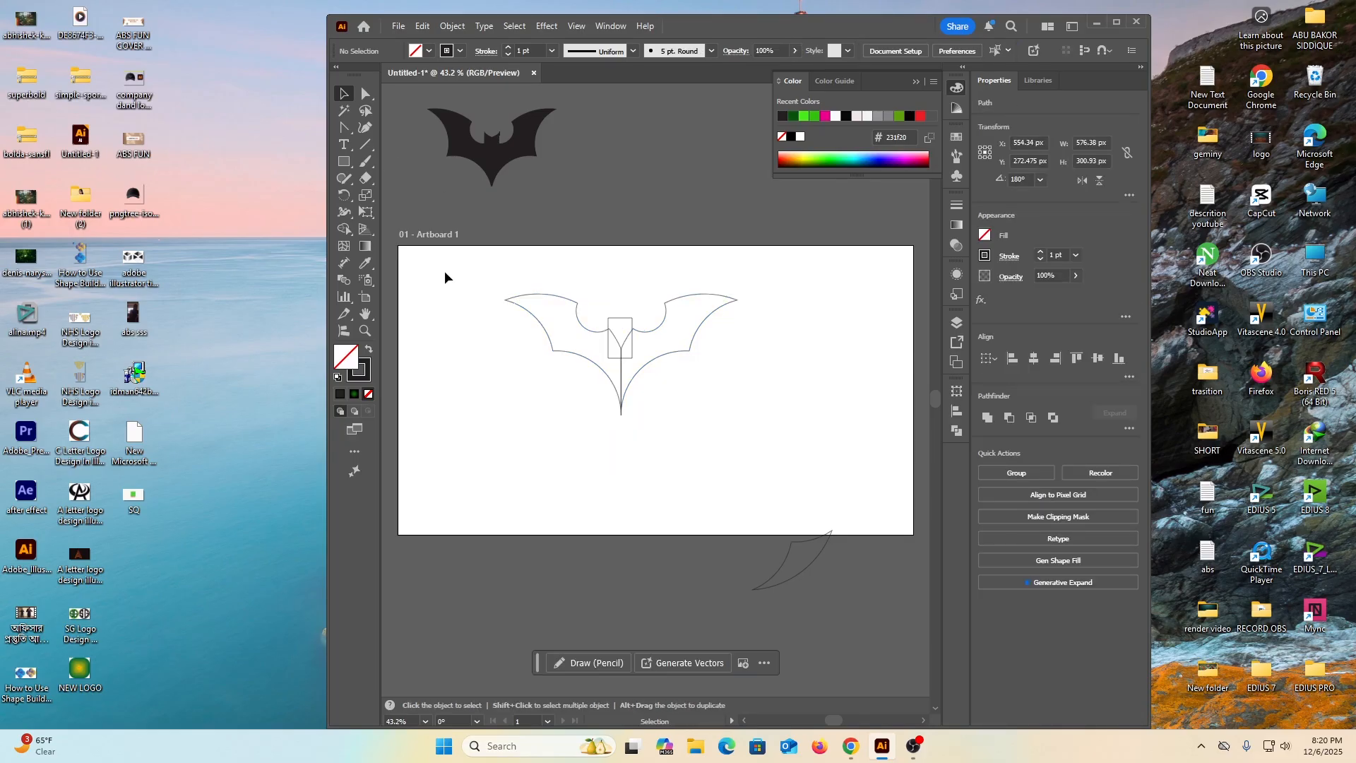
Bend the central rectangle's top edge slightly downward with the Anchor Point tool so its upper corners form ears, and deselect it
{"action": "left_click", "coordinate": [617, 320]}
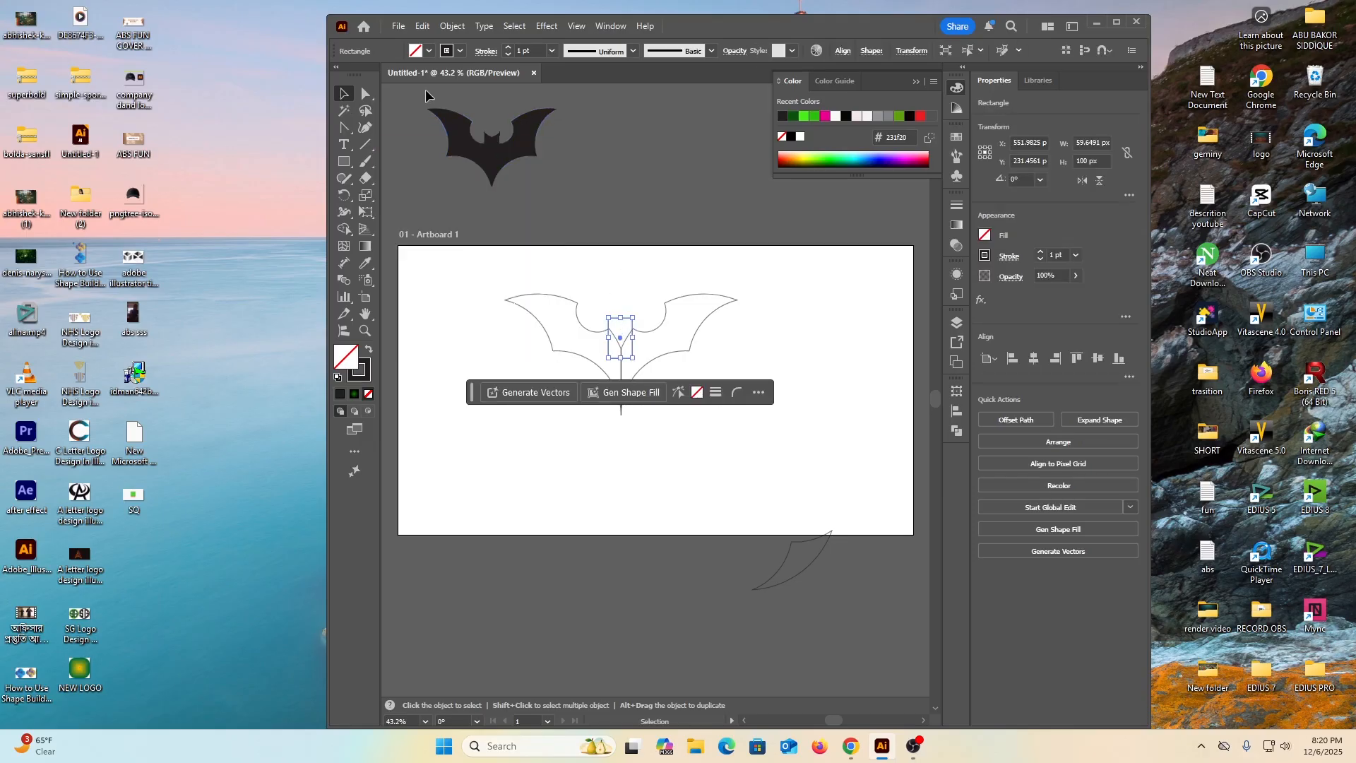
{"action": "left_click", "coordinate": [346, 129]}
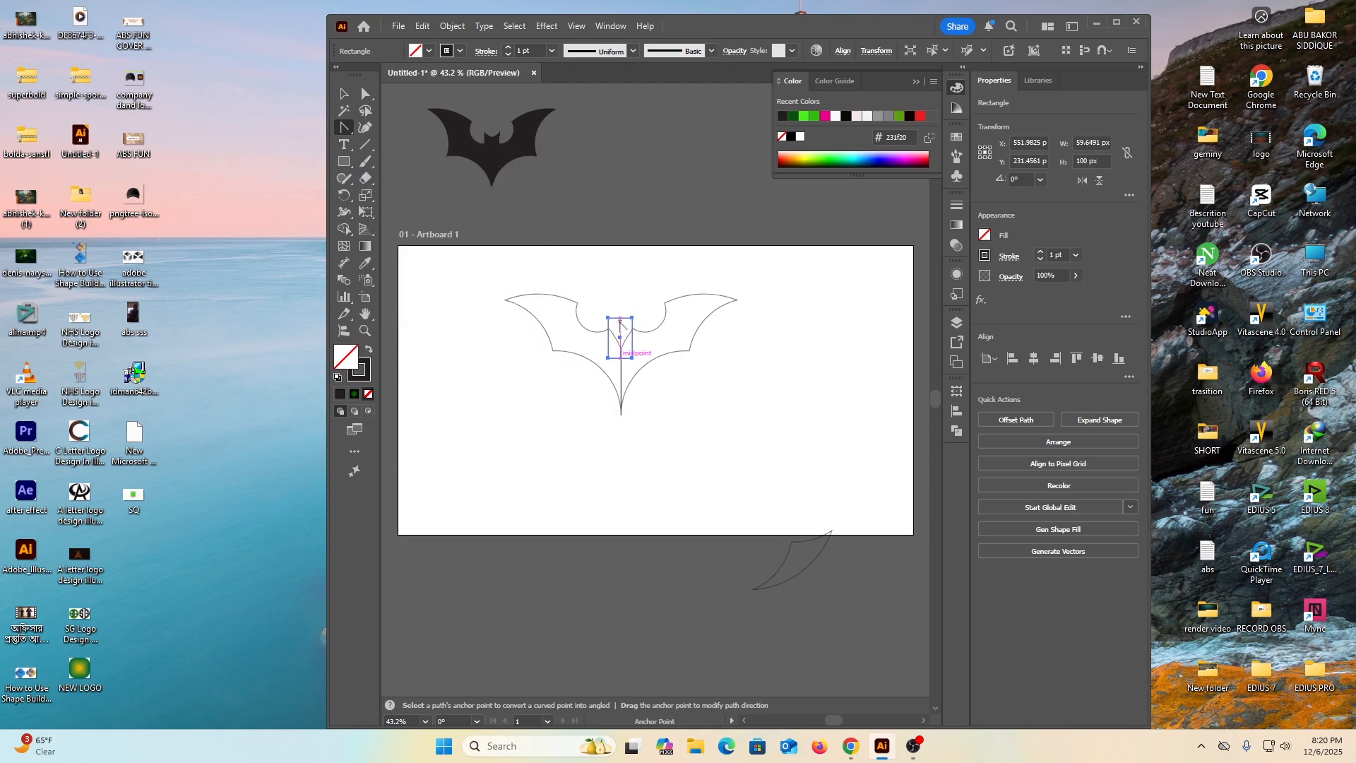
{"action": "left_click_drag", "start_coordinate": [619, 319], "coordinate": [621, 326]}
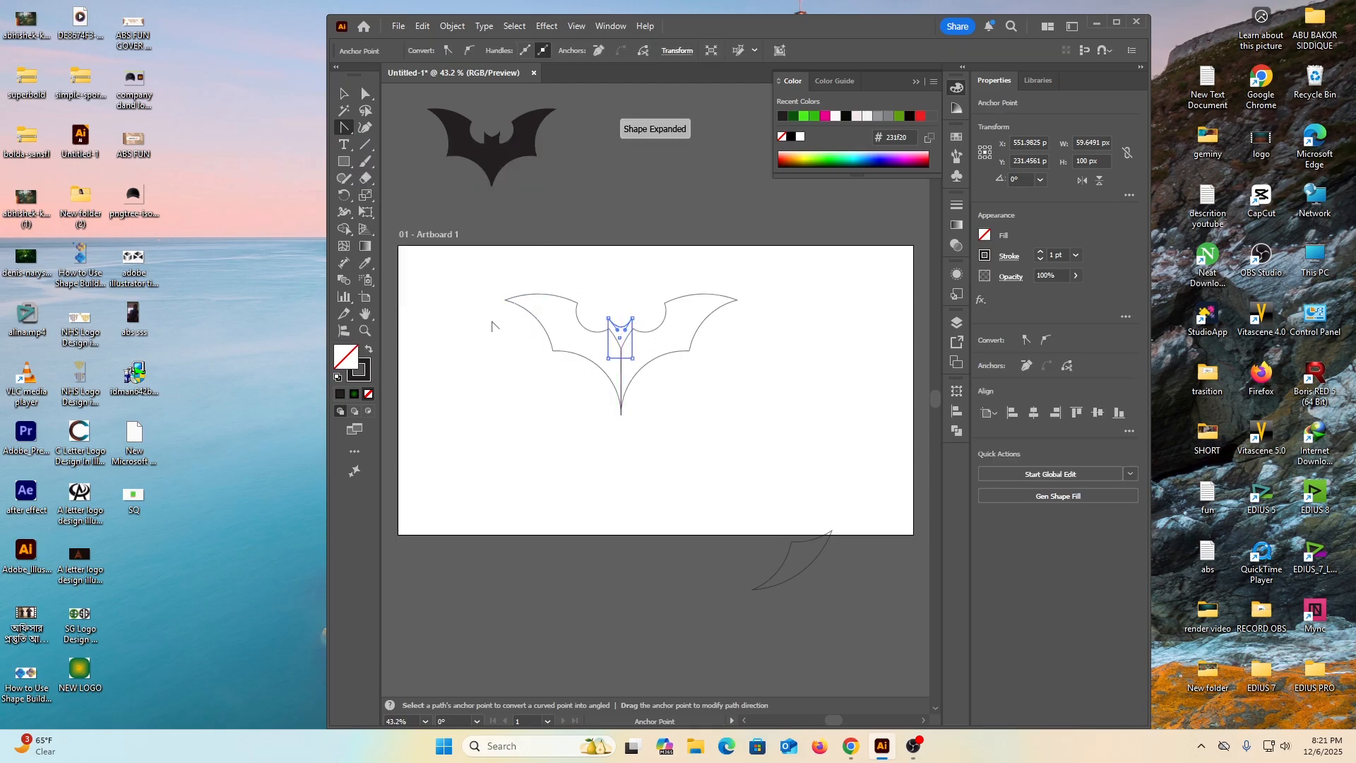
{"action": "left_click", "coordinate": [344, 94]}
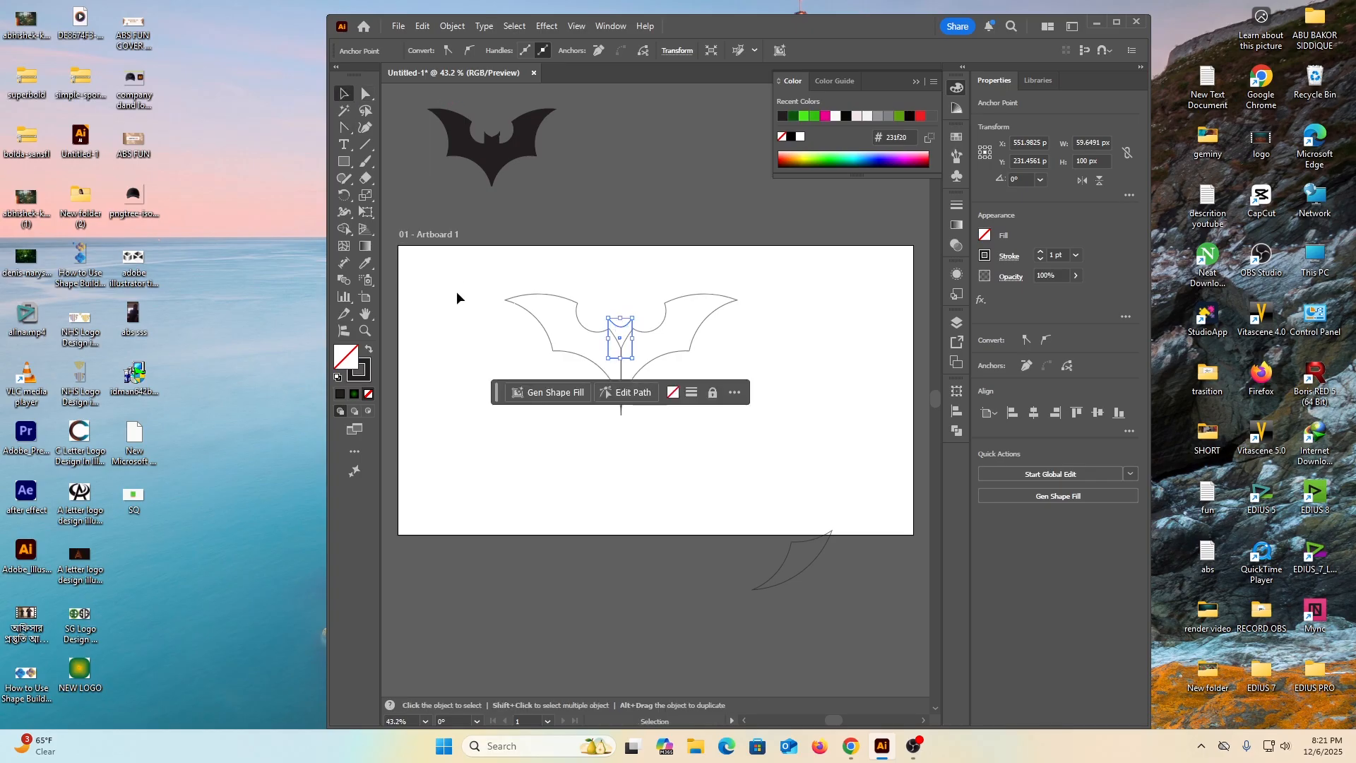
{"action": "left_click", "coordinate": [456, 290]}
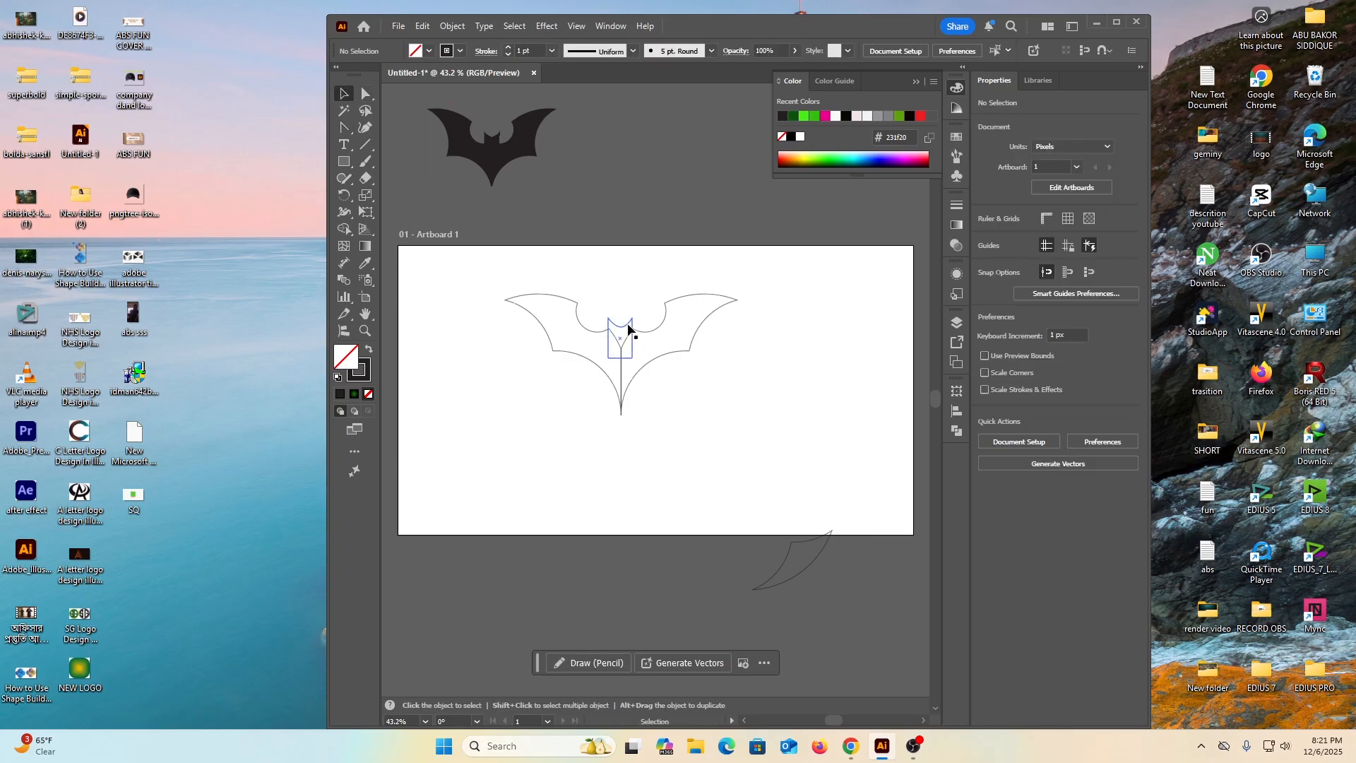
Reshape the head's curved top edge further downward with the Anchor Point tool, and deselect it
{"action": "left_click", "coordinate": [349, 132]}
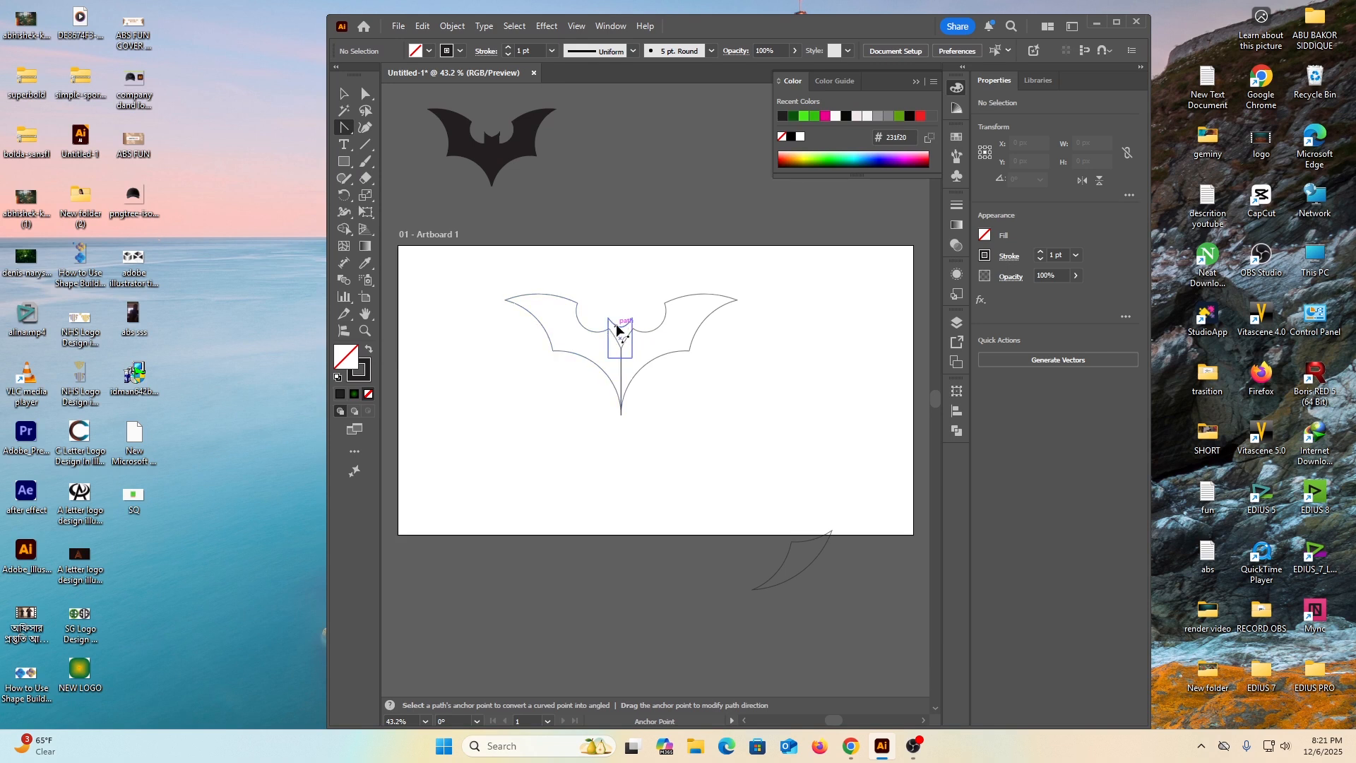
{"action": "mouse_move", "coordinate": [617, 330]}
{"action": "left_mouse_down"}
{"action": "mouse_move", "coordinate": [626, 337]}
{"action": "mouse_move", "coordinate": [614, 340]}
{"action": "left_mouse_up"}
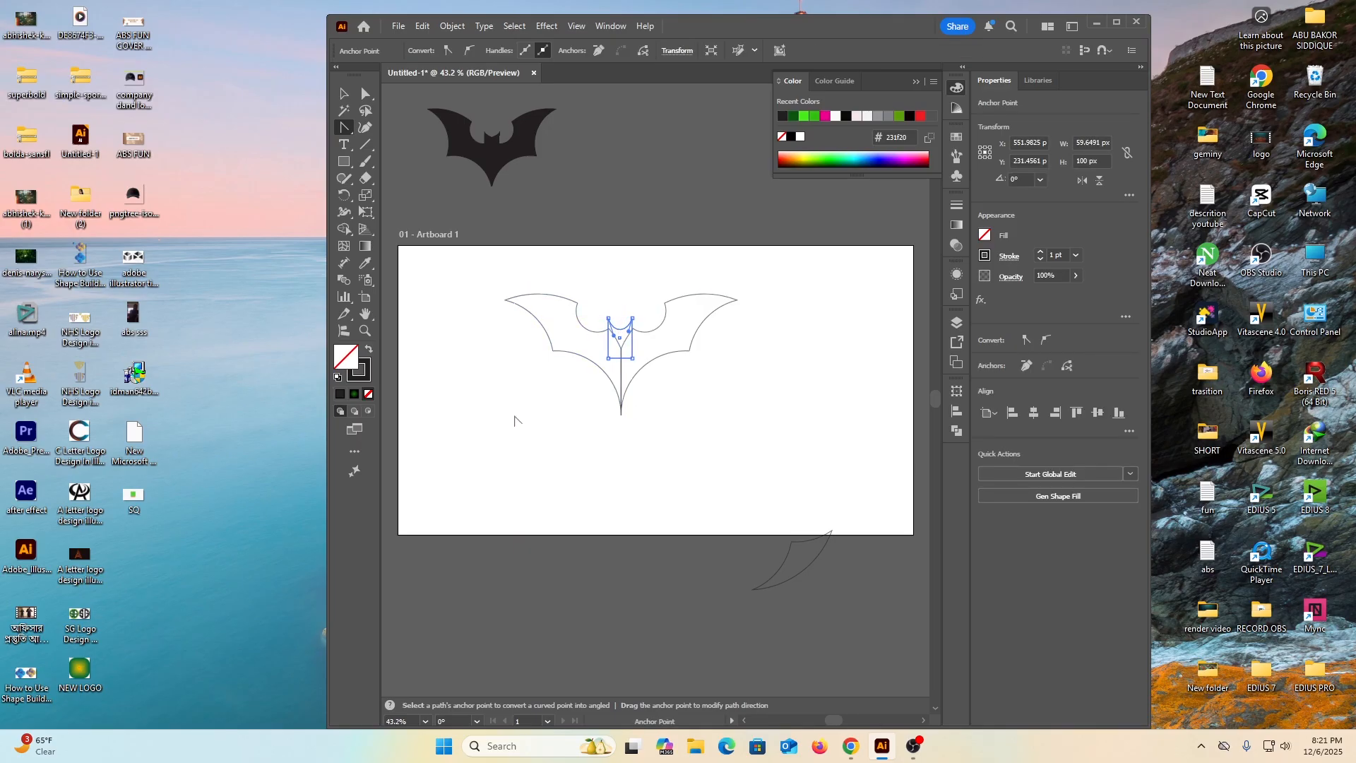
{"action": "left_click", "coordinate": [344, 94]}
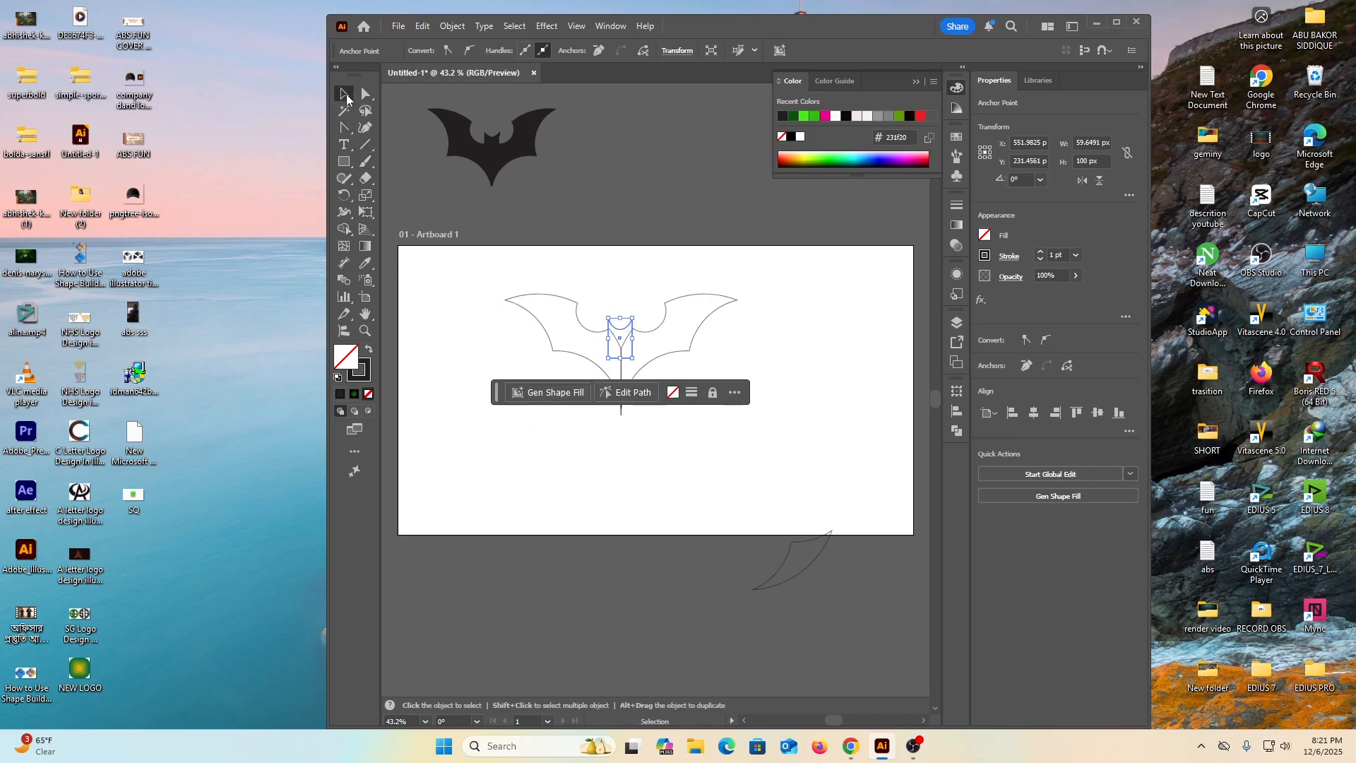
{"action": "left_click", "coordinate": [487, 391]}
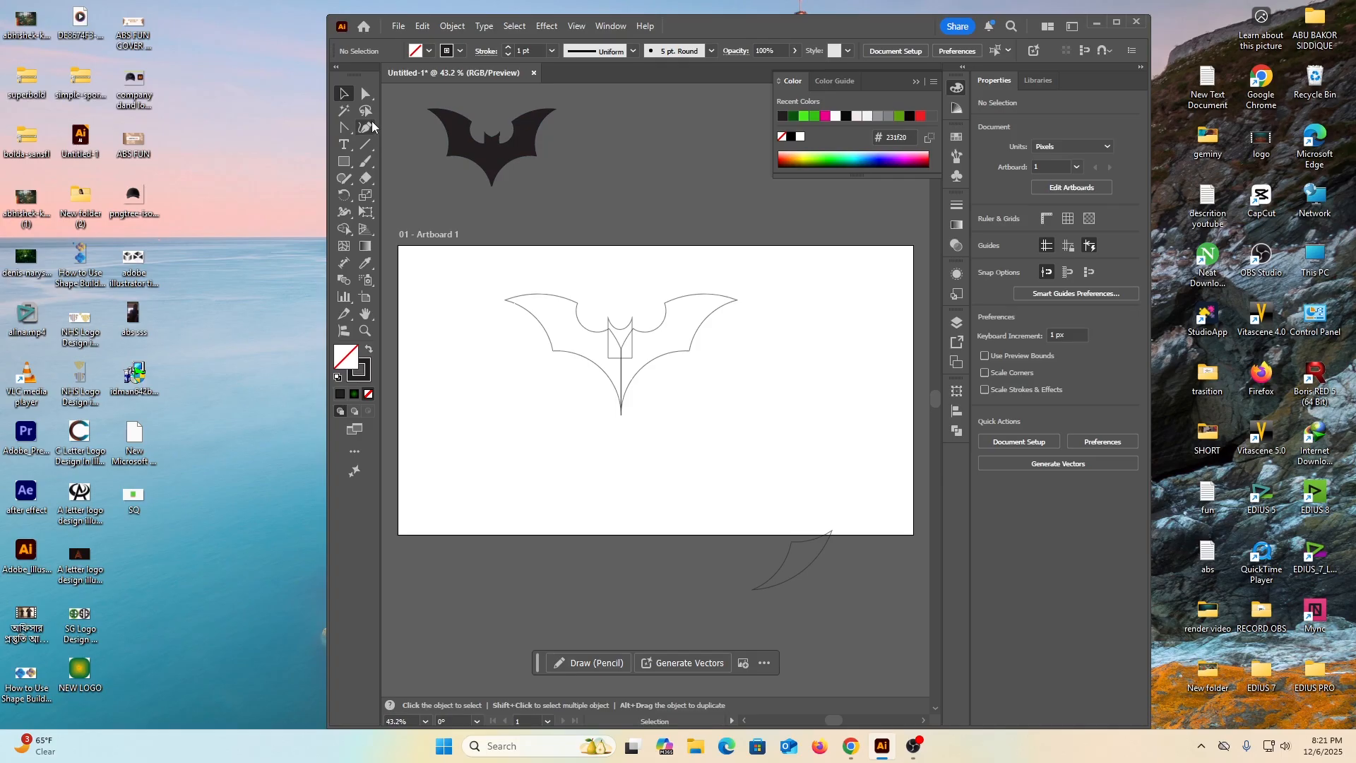
Add a point at the middle of the head's curved top edge with the Curvature tool
{"action": "left_click", "coordinate": [614, 324]}
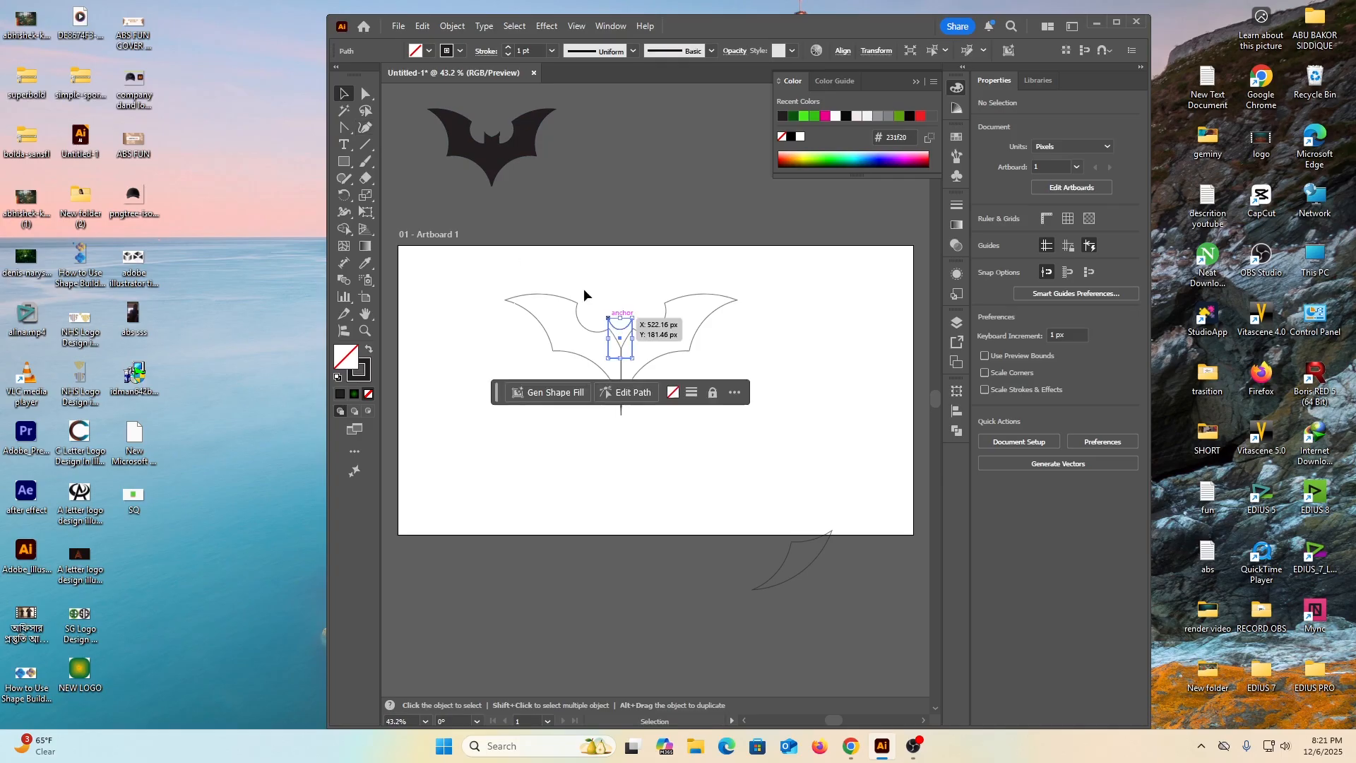
{"action": "left_click", "coordinate": [366, 128]}
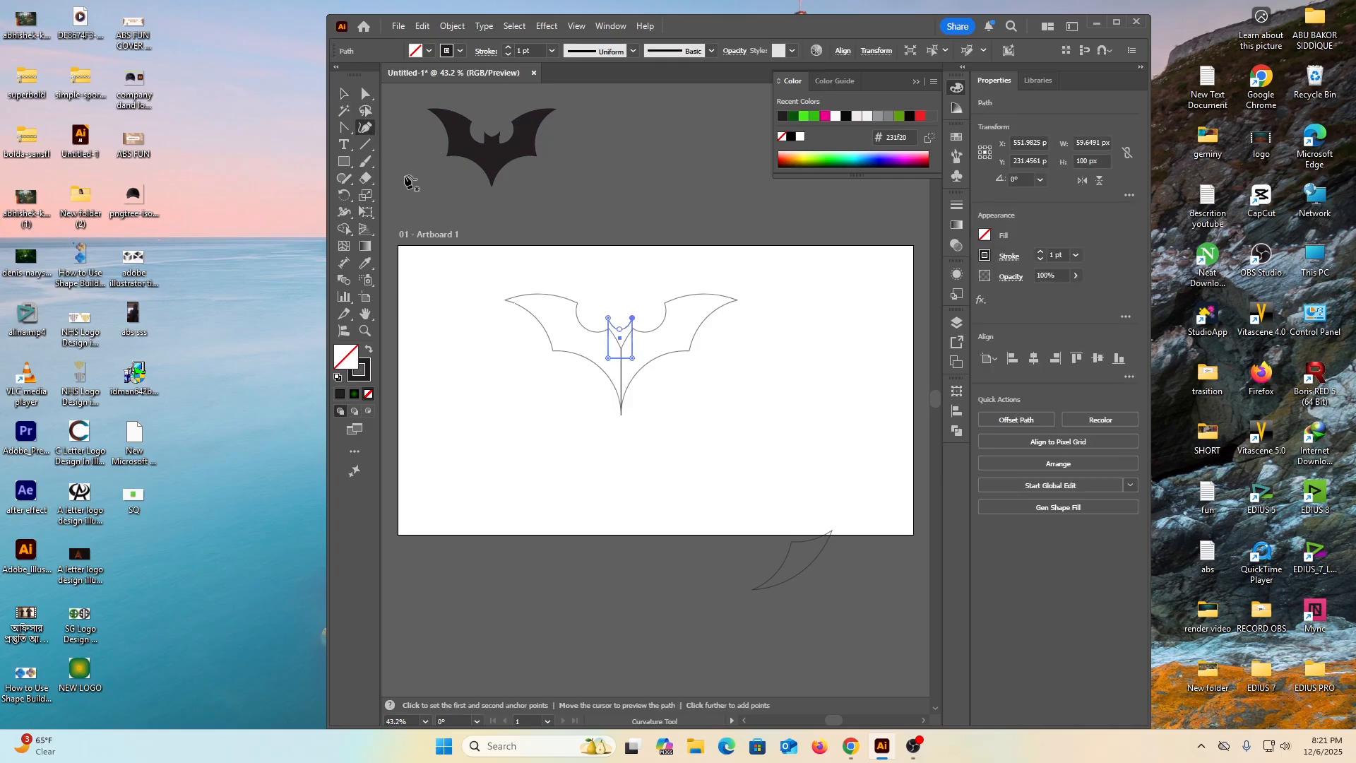
{"action": "left_click", "coordinate": [619, 330]}
Try to place another anchor point near the middle of the head's top curve with the Add Anchor Point tool, and deselect the shape
{"action": "left_click", "coordinate": [345, 129]}
{"action": "left_click", "coordinate": [345, 129]}
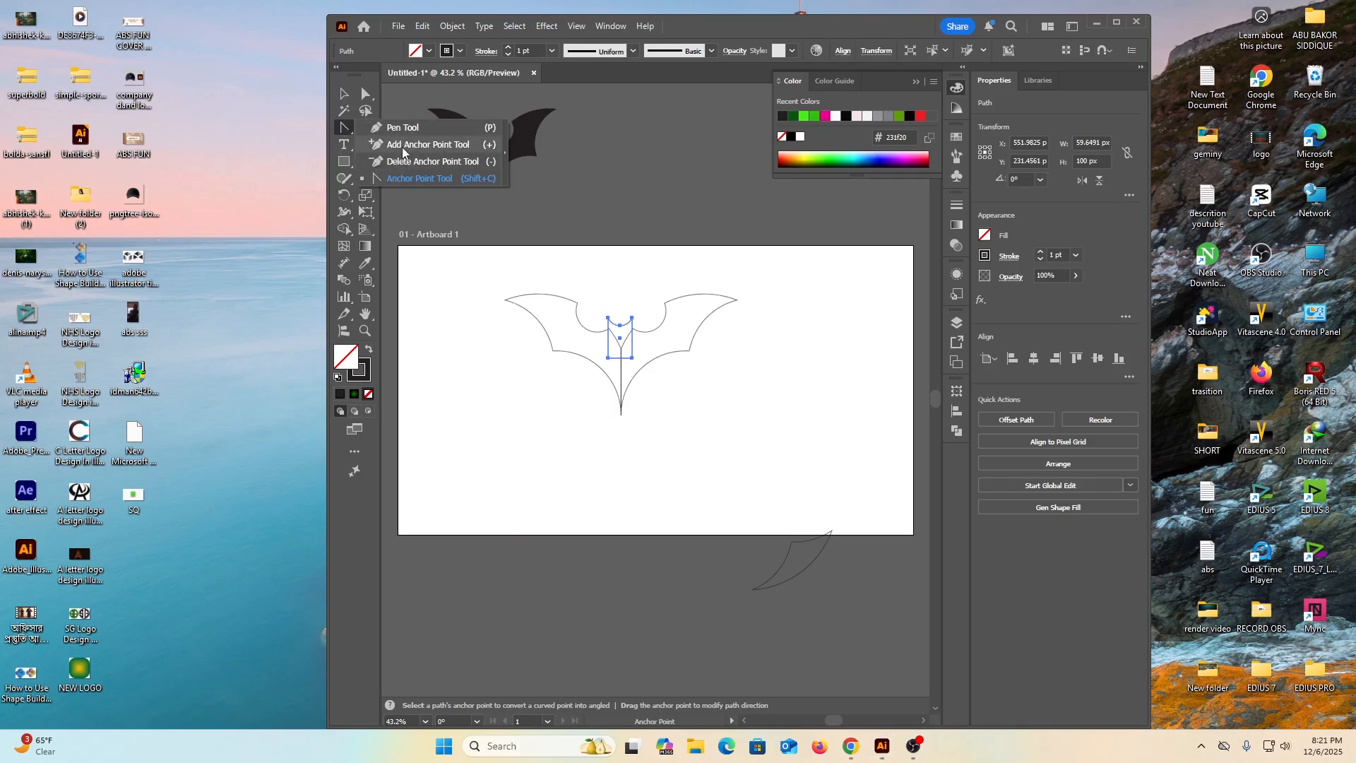
{"action": "left_click", "coordinate": [424, 145]}
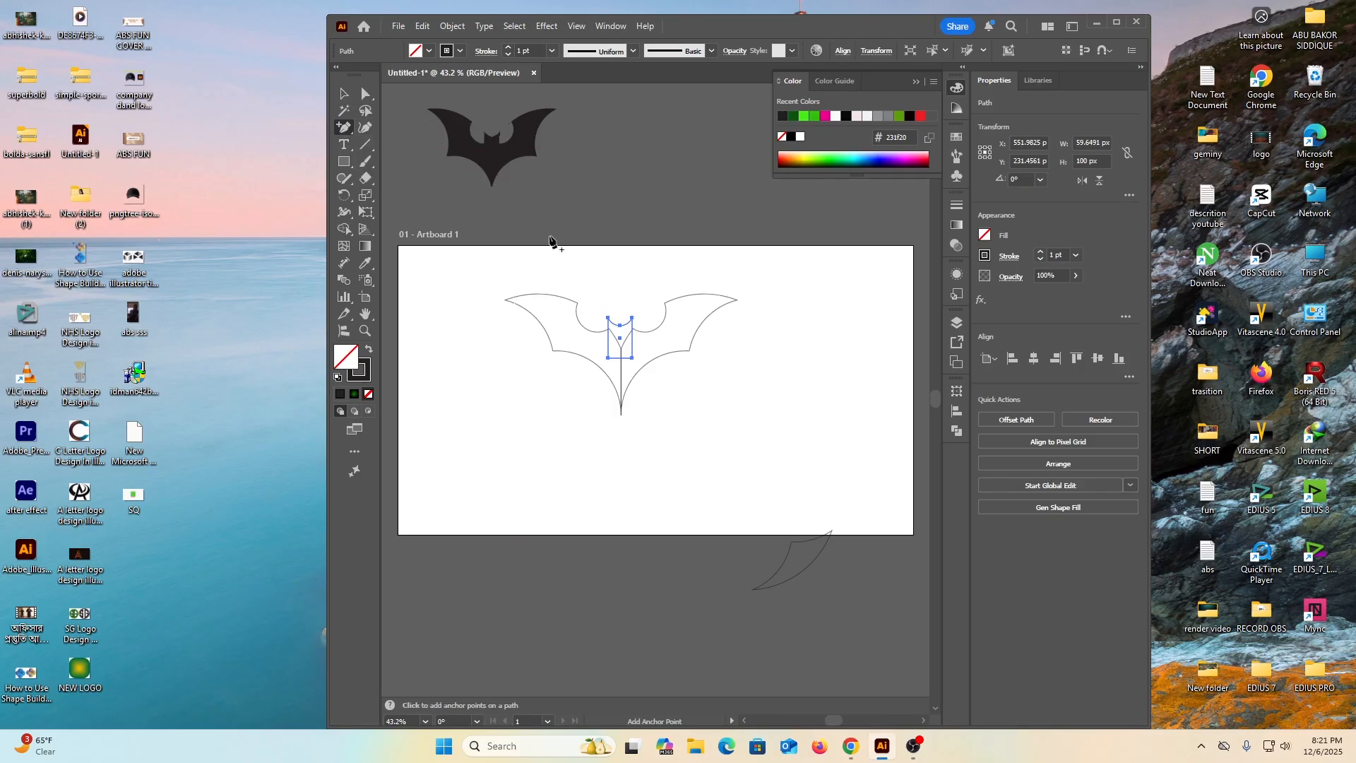
{"action": "left_click", "coordinate": [623, 331]}
{"action": "left_click", "coordinate": [843, 398]}
{"action": "left_click", "coordinate": [345, 97]}
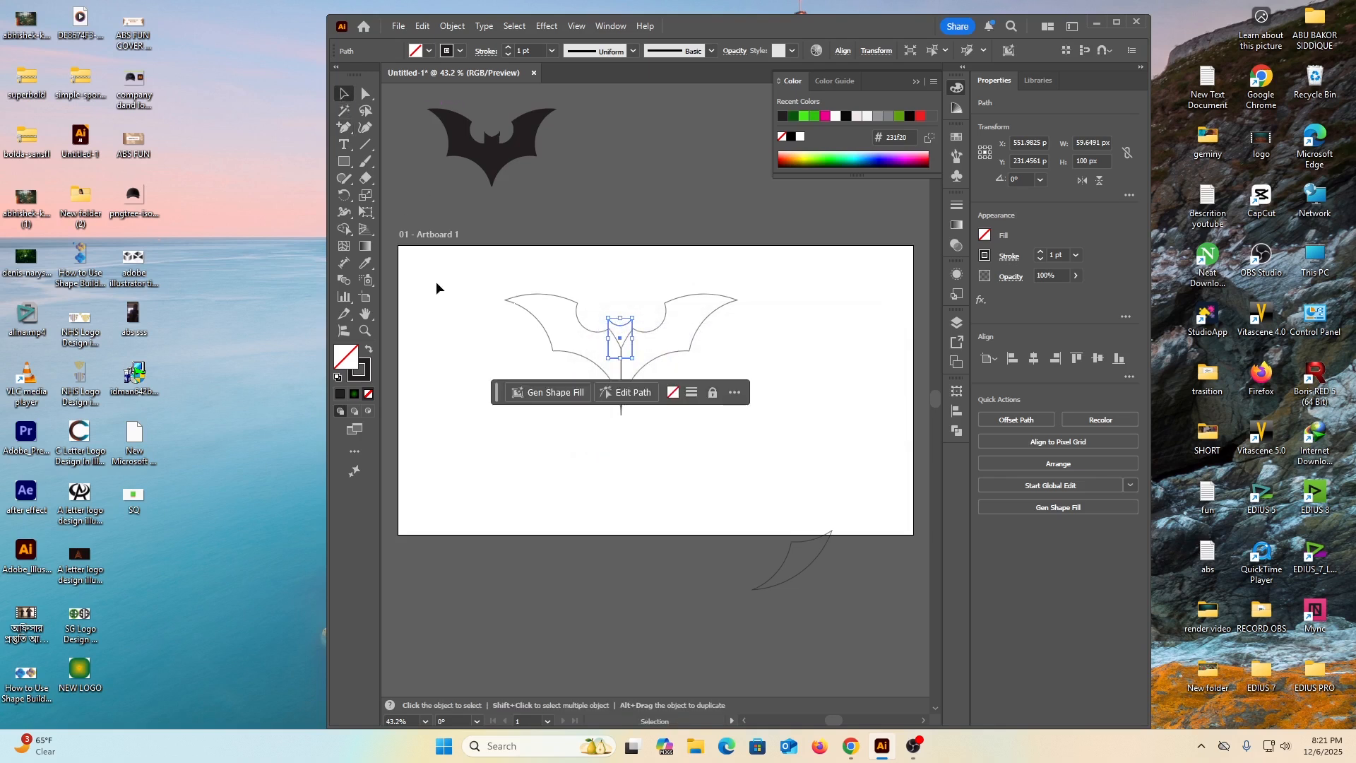
{"action": "left_click", "coordinate": [436, 281]}
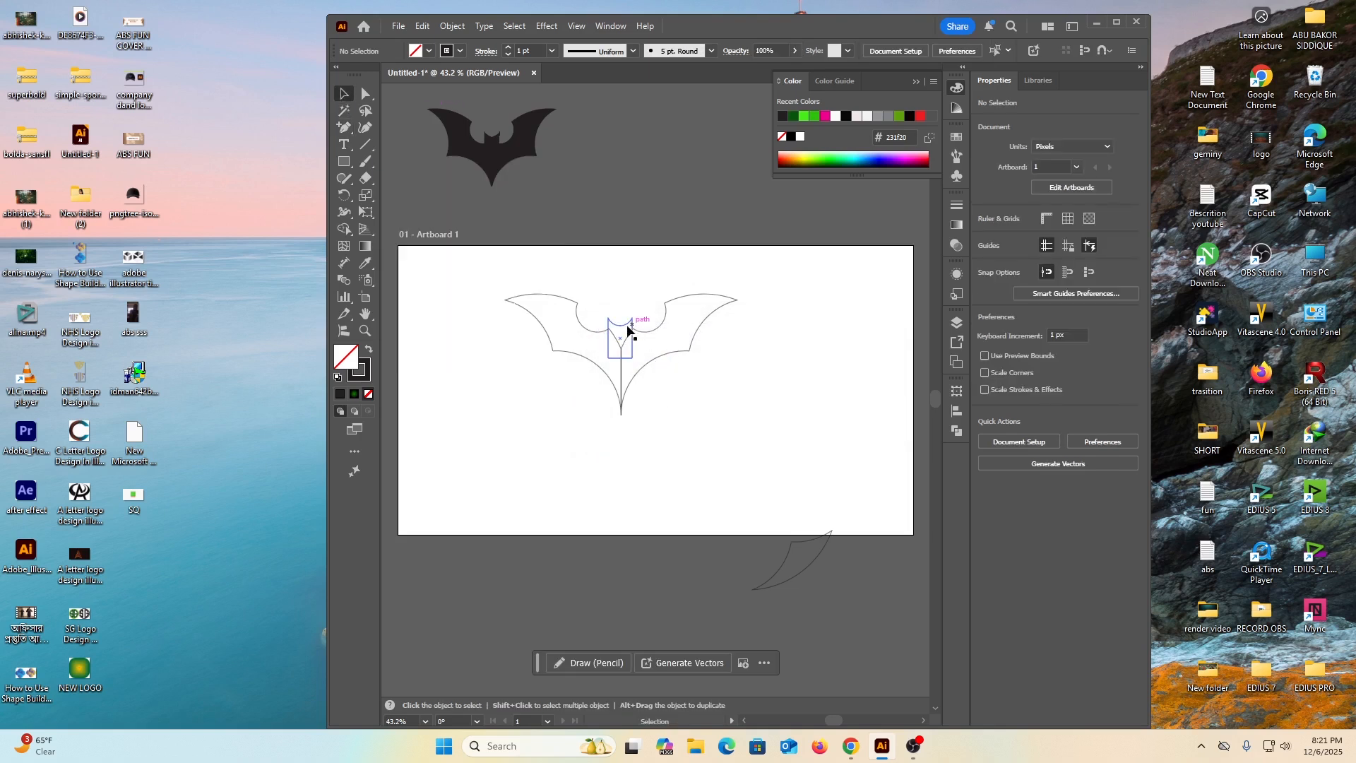
Merge the wing halves and head rectangle into one bat outline with Shape Builder, and deselect it
{"action": "left_click_drag", "start_coordinate": [542, 329], "coordinate": [740, 430]}
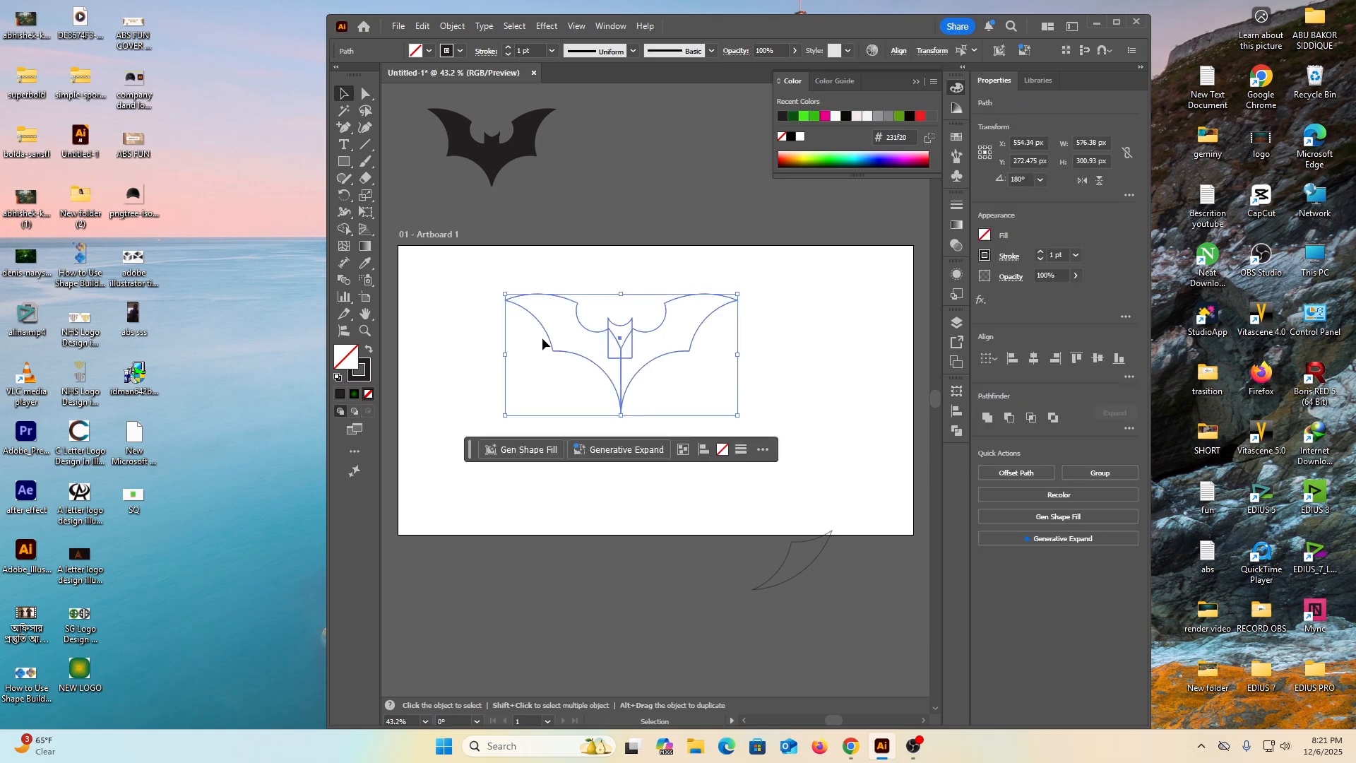
{"action": "left_click", "coordinate": [344, 228]}
{"action": "mouse_move", "coordinate": [585, 354]}
{"action": "left_mouse_down"}
{"action": "mouse_move", "coordinate": [576, 339]}
{"action": "mouse_move", "coordinate": [636, 348]}
{"action": "mouse_move", "coordinate": [617, 362]}
{"action": "left_mouse_up"}
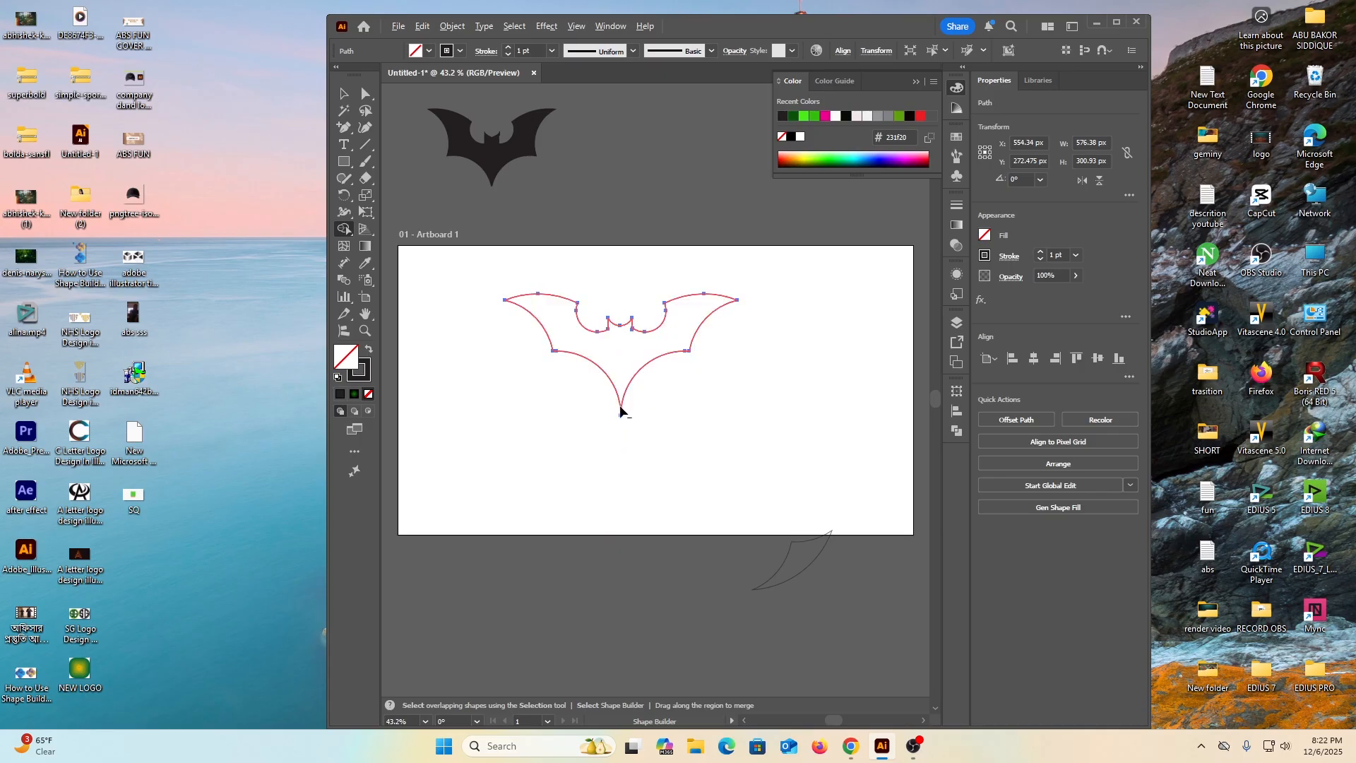
{"action": "left_click", "coordinate": [615, 357], "text": "alt"}
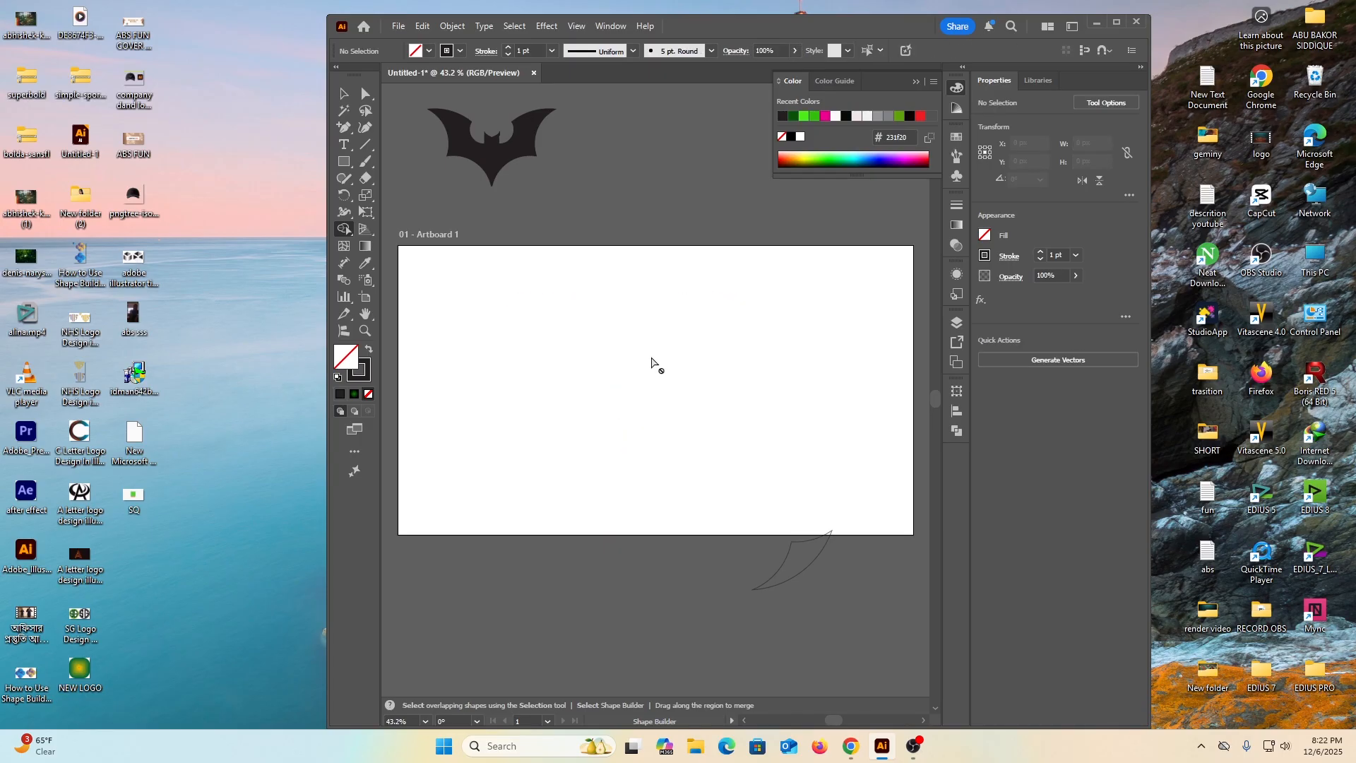
{"action": "key", "text": "ctrl+z"}
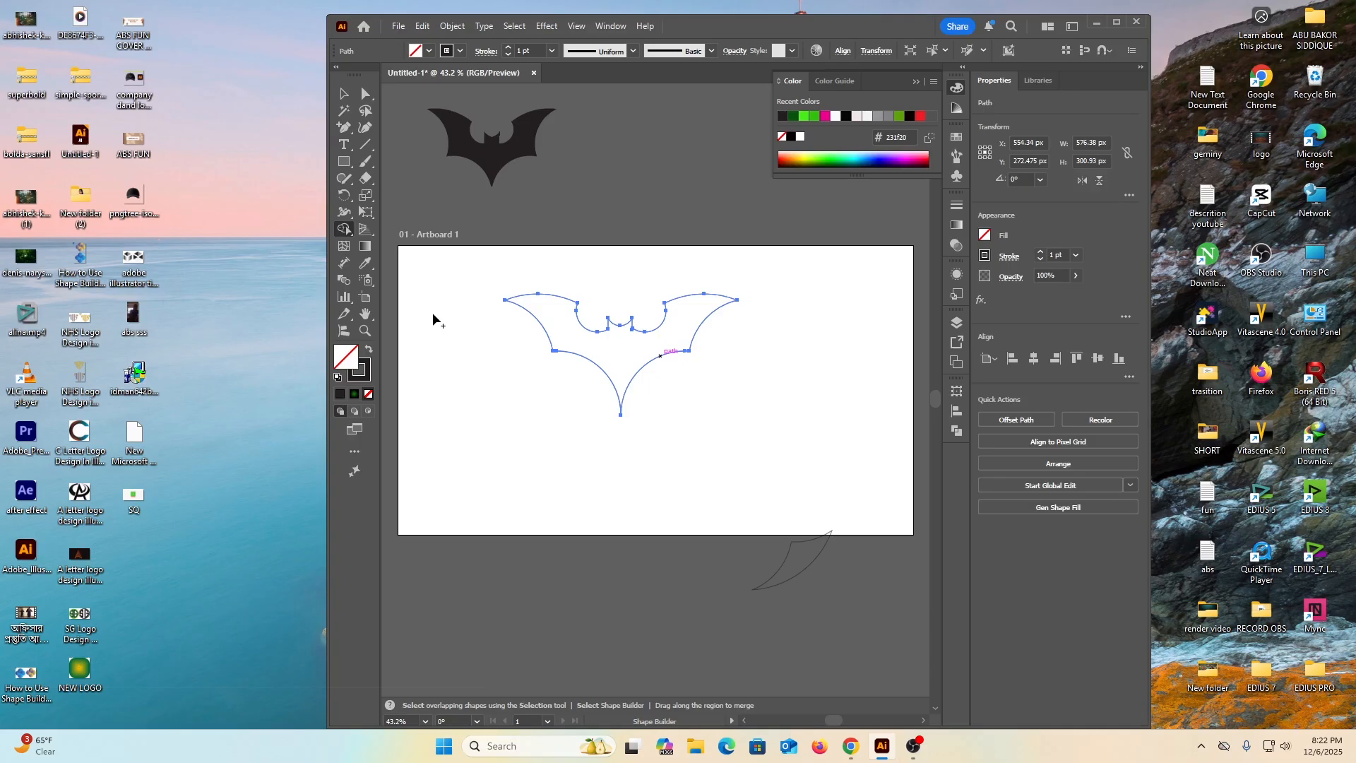
{"action": "left_click", "coordinate": [343, 93]}
{"action": "left_click", "coordinate": [448, 350]}
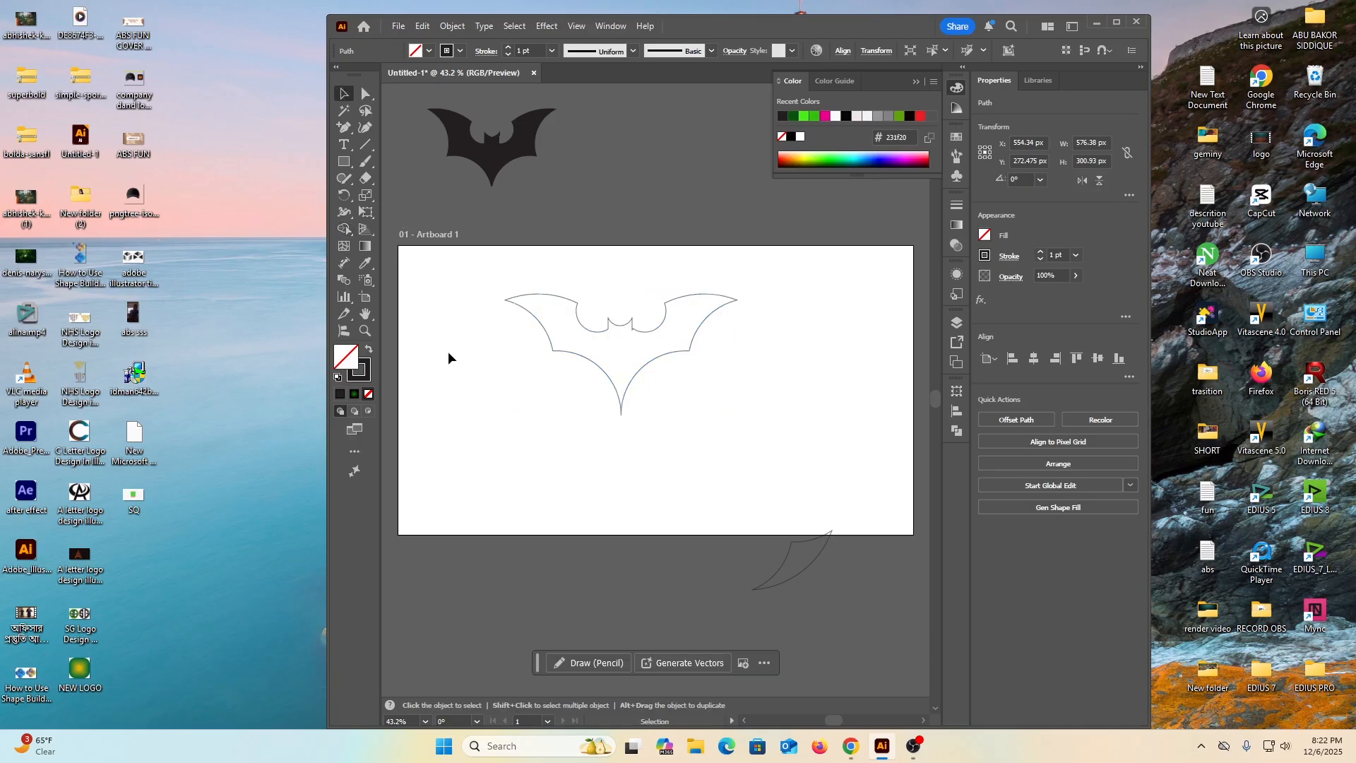
Fill the merged bat outline with the near-black recent colour #050a04, and deselect it
{"action": "left_click_drag", "start_coordinate": [466, 276], "coordinate": [774, 424]}
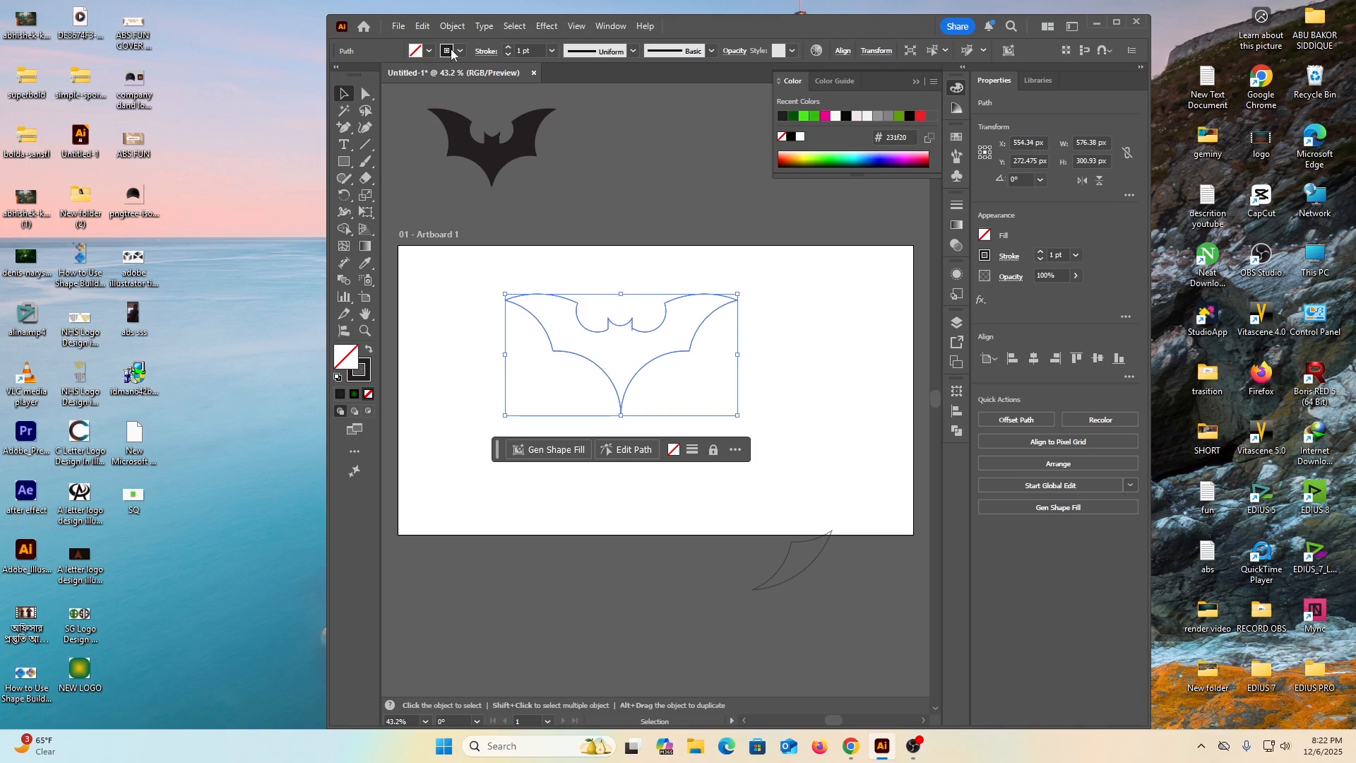
{"action": "left_click", "coordinate": [428, 51]}
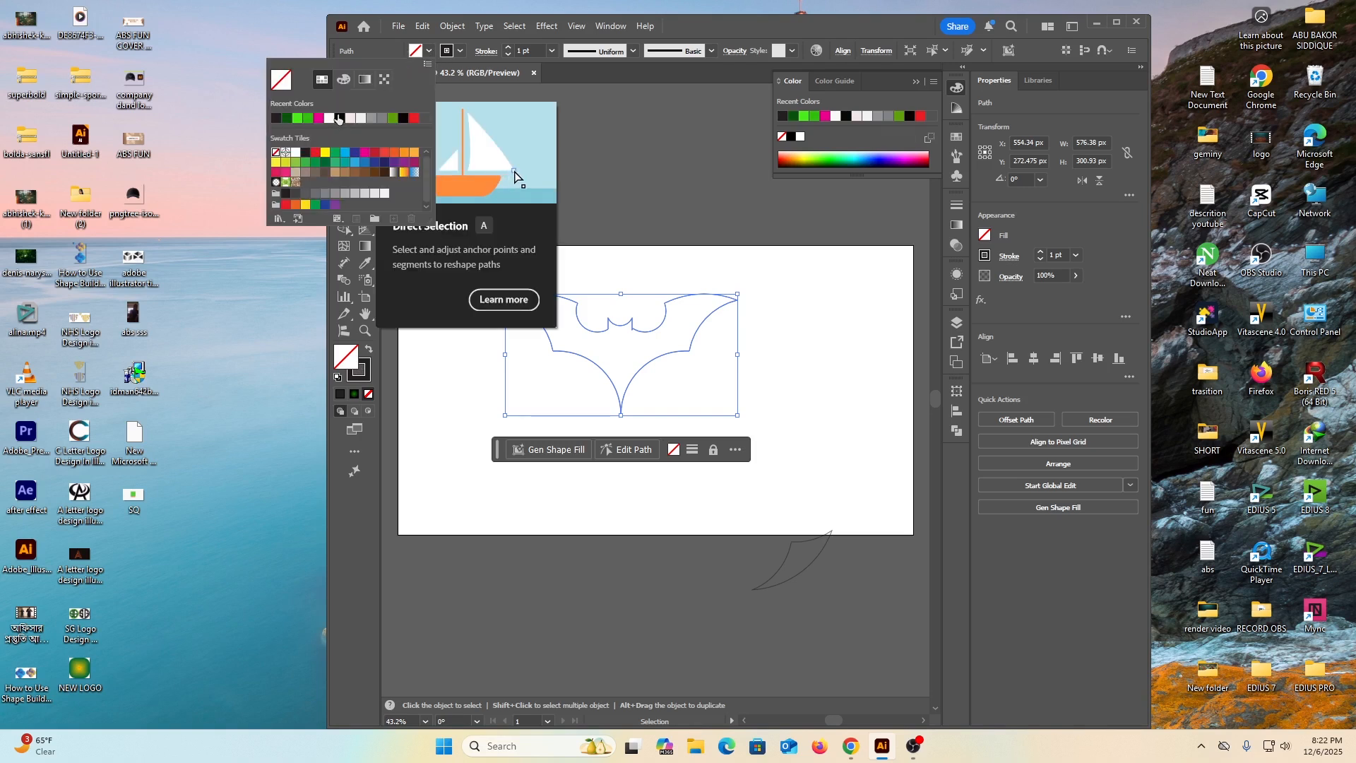
{"action": "left_click", "coordinate": [277, 118]}
{"action": "left_click", "coordinate": [812, 379]}
{"action": "left_click", "coordinate": [754, 421]}
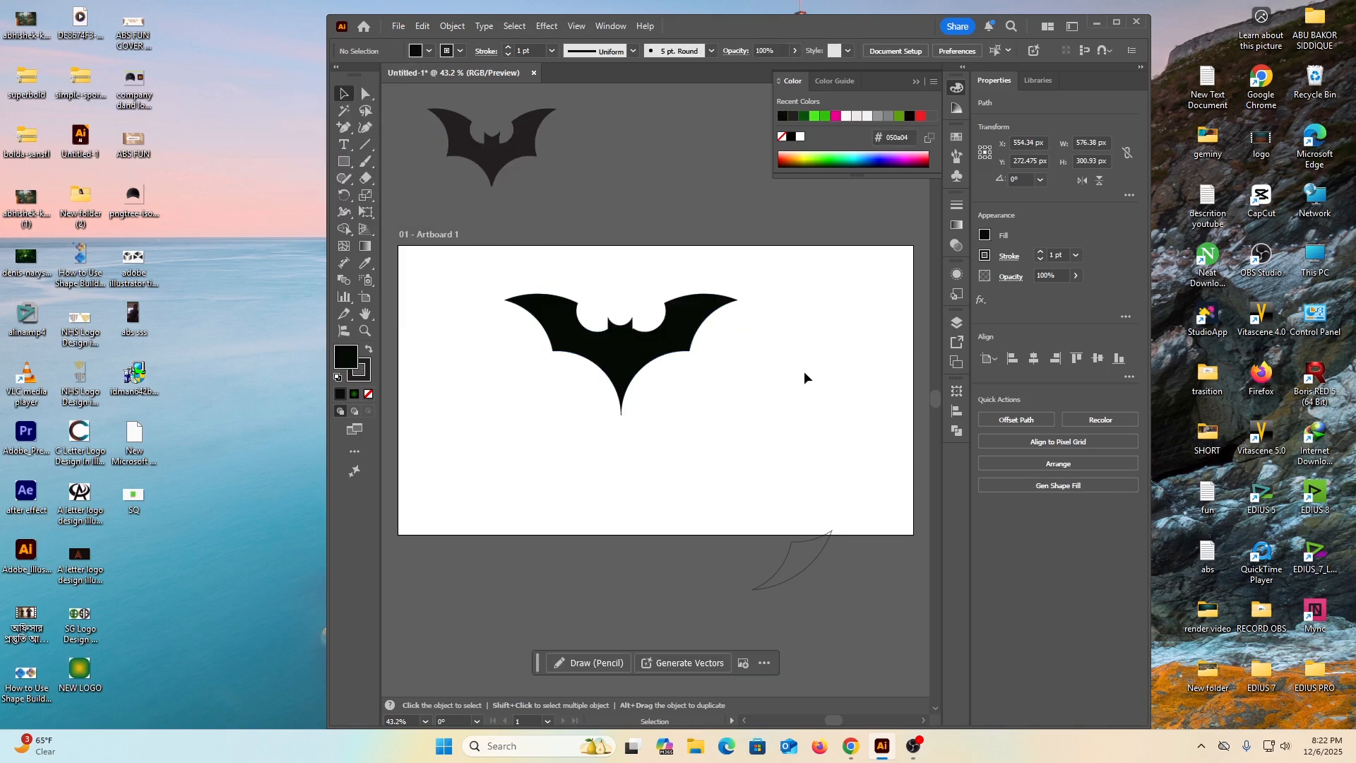
Move the black bat toward the artboard's centre, to about X 623 px, Y 378 px, and deselect it
{"action": "left_click_drag", "start_coordinate": [486, 283], "coordinate": [748, 406]}
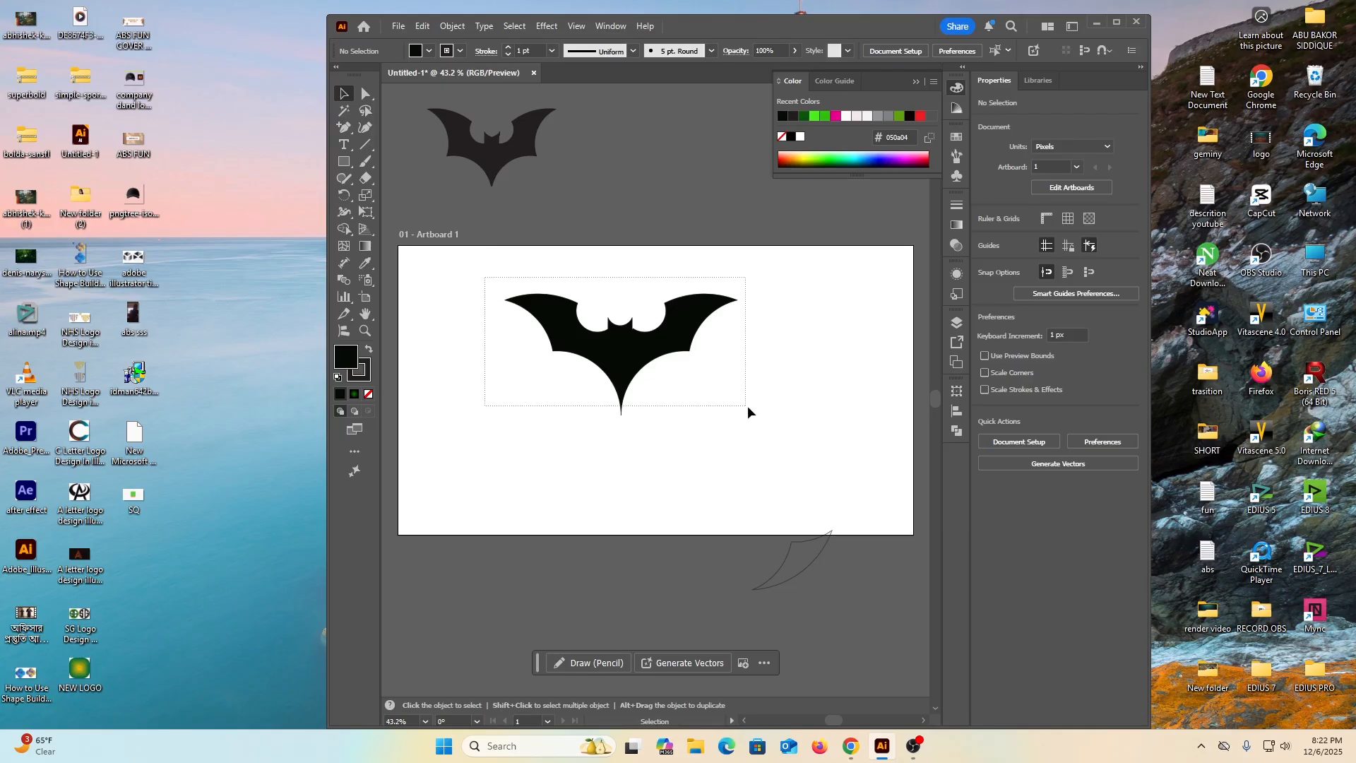
{"action": "left_click_drag", "start_coordinate": [643, 377], "coordinate": [654, 410]}
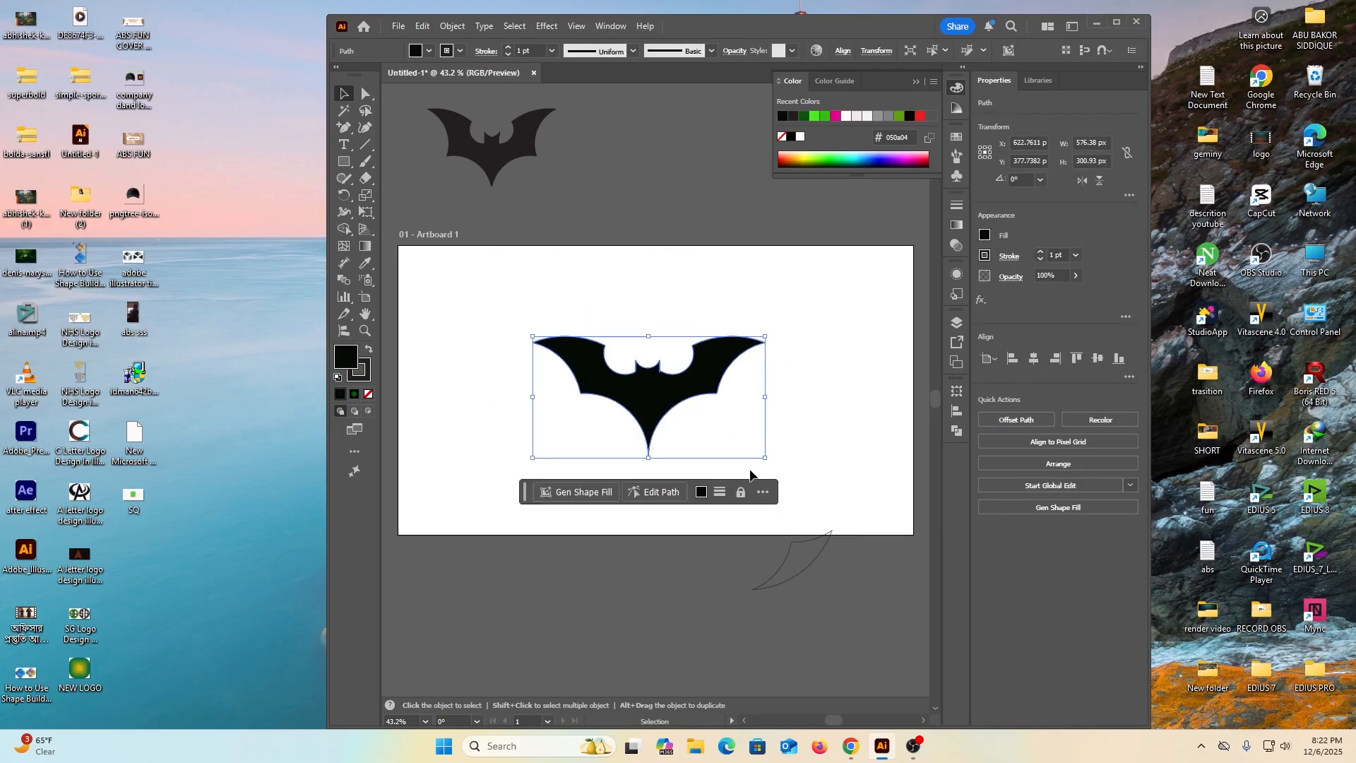
{"action": "left_click", "coordinate": [802, 402]}
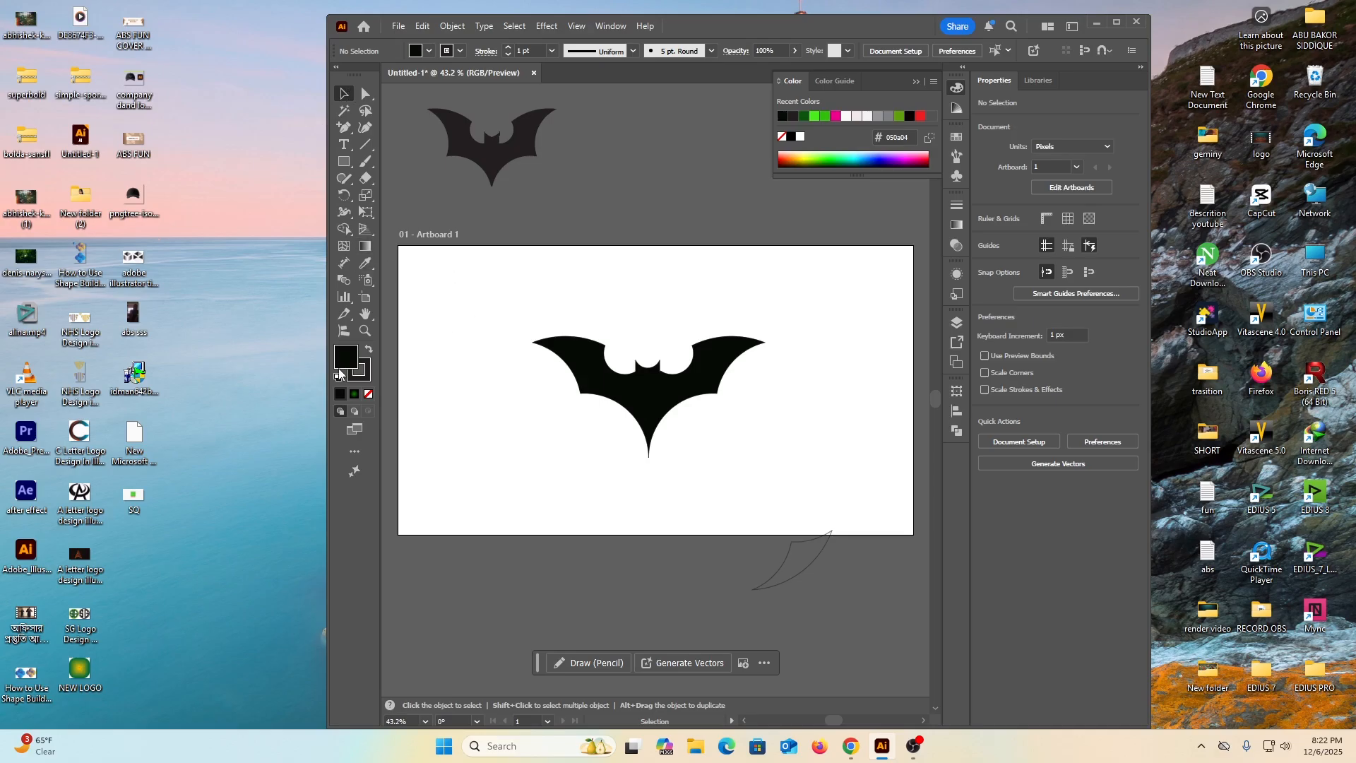
Remove the stroke from the bat shape
{"action": "left_click", "coordinate": [365, 373]}
{"action": "left_click", "coordinate": [369, 394]}
{"action": "left_click_drag", "start_coordinate": [493, 338], "coordinate": [695, 481]}
{"action": "left_click", "coordinate": [371, 396]}
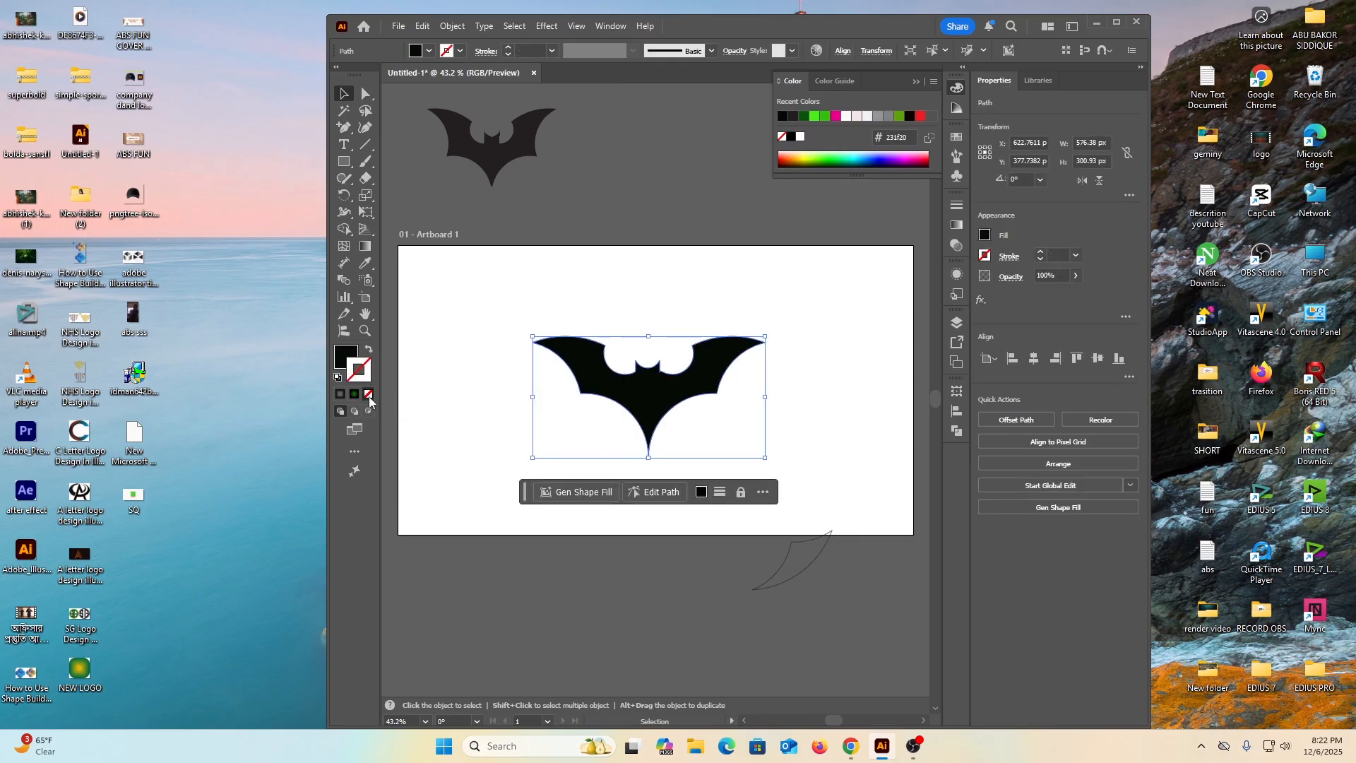
Shift the bat slightly up and to the left, to about X 607 px, Y 369 px, and deselect it
{"action": "left_click", "coordinate": [464, 336]}
{"action": "left_click_drag", "start_coordinate": [497, 315], "coordinate": [702, 475]}
{"action": "left_click_drag", "start_coordinate": [656, 397], "coordinate": [649, 393]}
{"action": "left_click", "coordinate": [958, 224]}
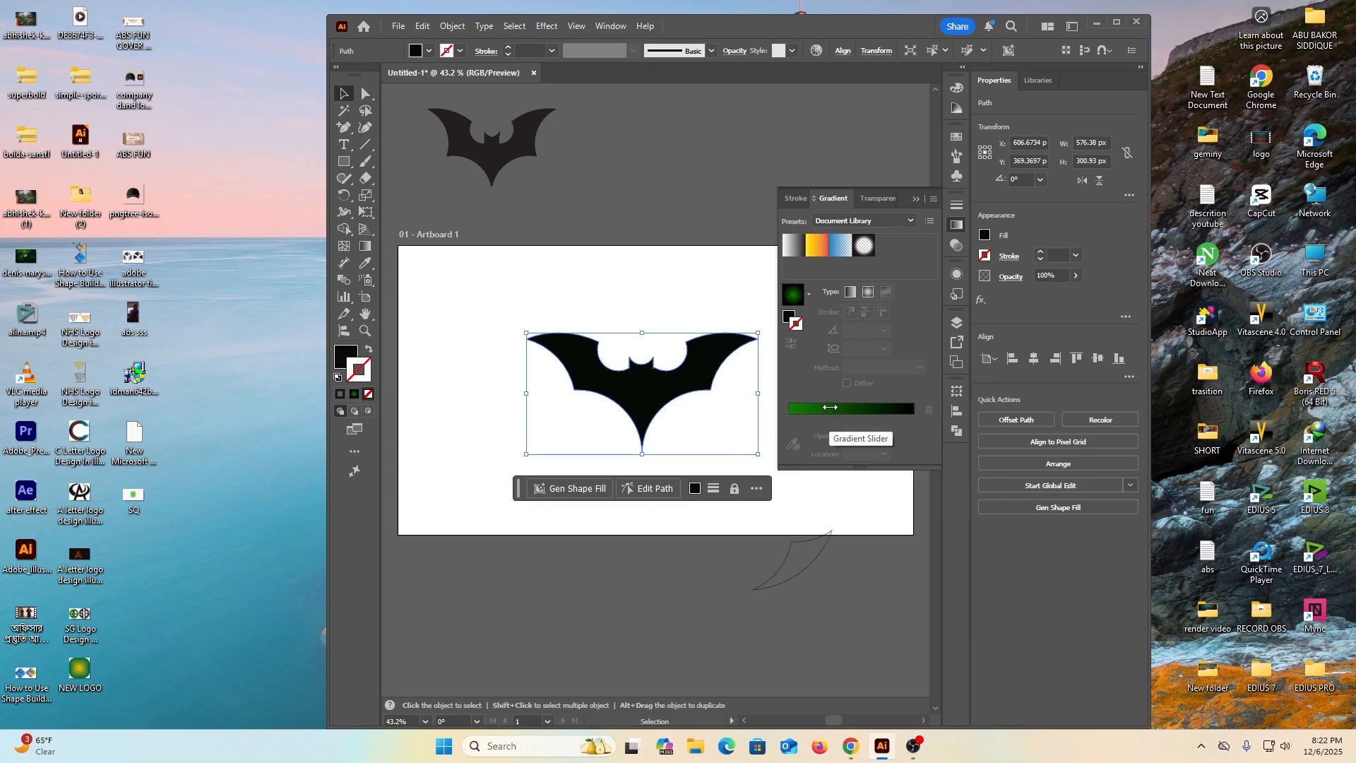
{"action": "left_click", "coordinate": [714, 220]}
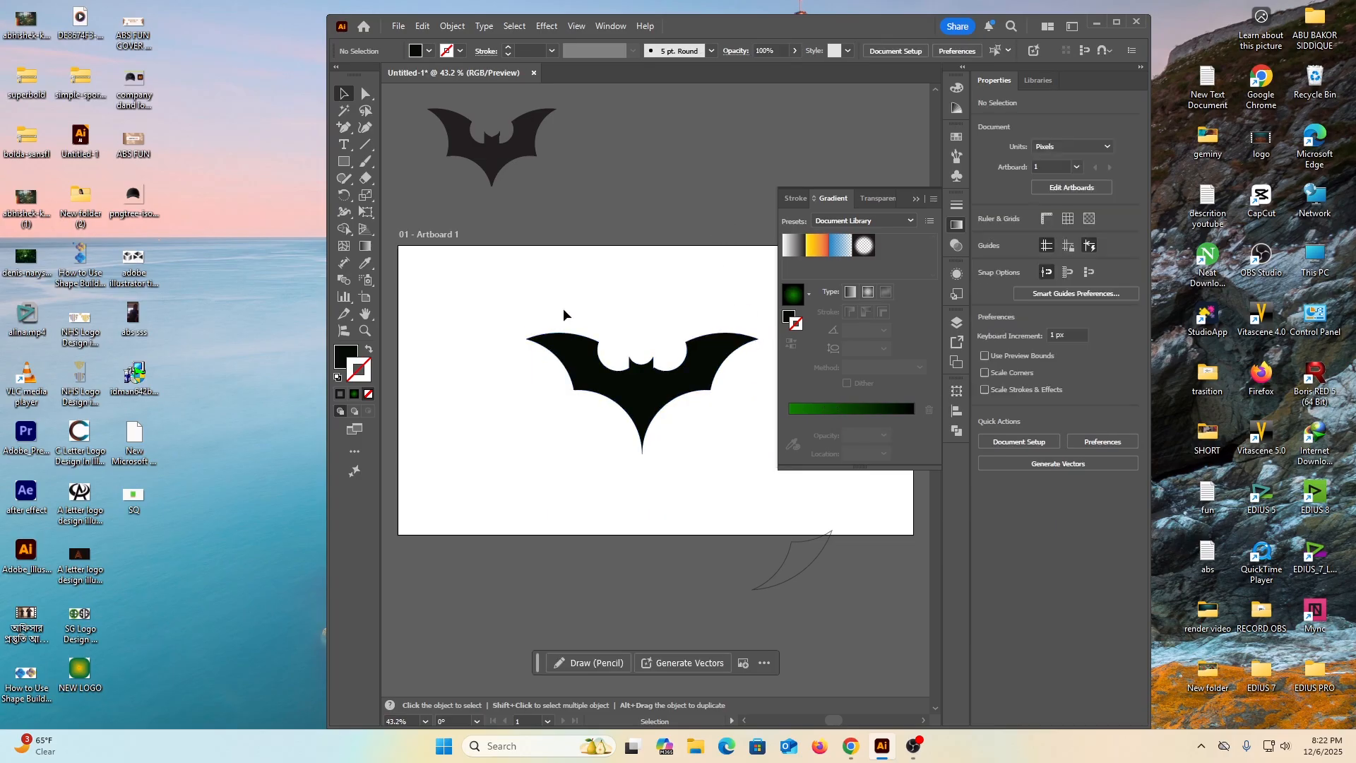
Group the bat shape and deselect it
{"action": "left_click_drag", "start_coordinate": [520, 294], "coordinate": [766, 462]}
{"action": "right_click", "coordinate": [643, 398]}
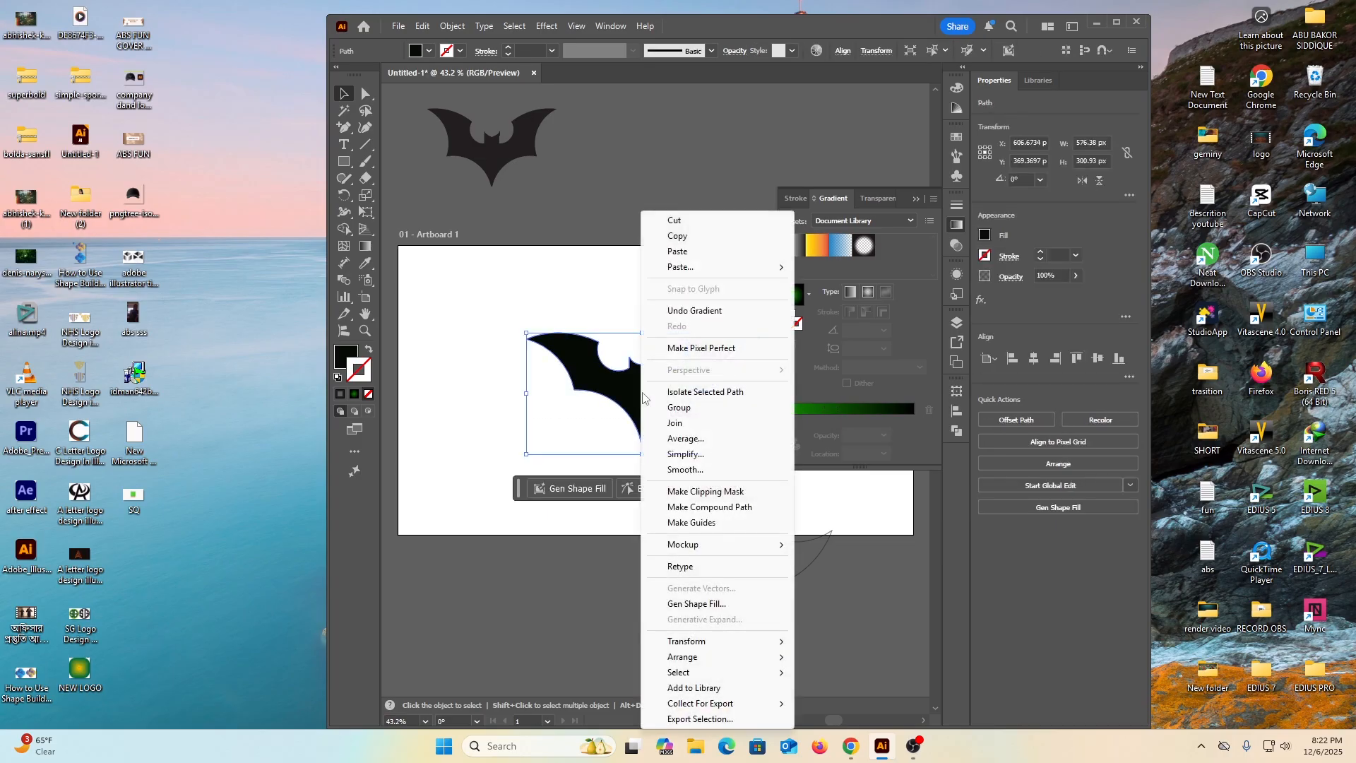
{"action": "left_click", "coordinate": [683, 408]}
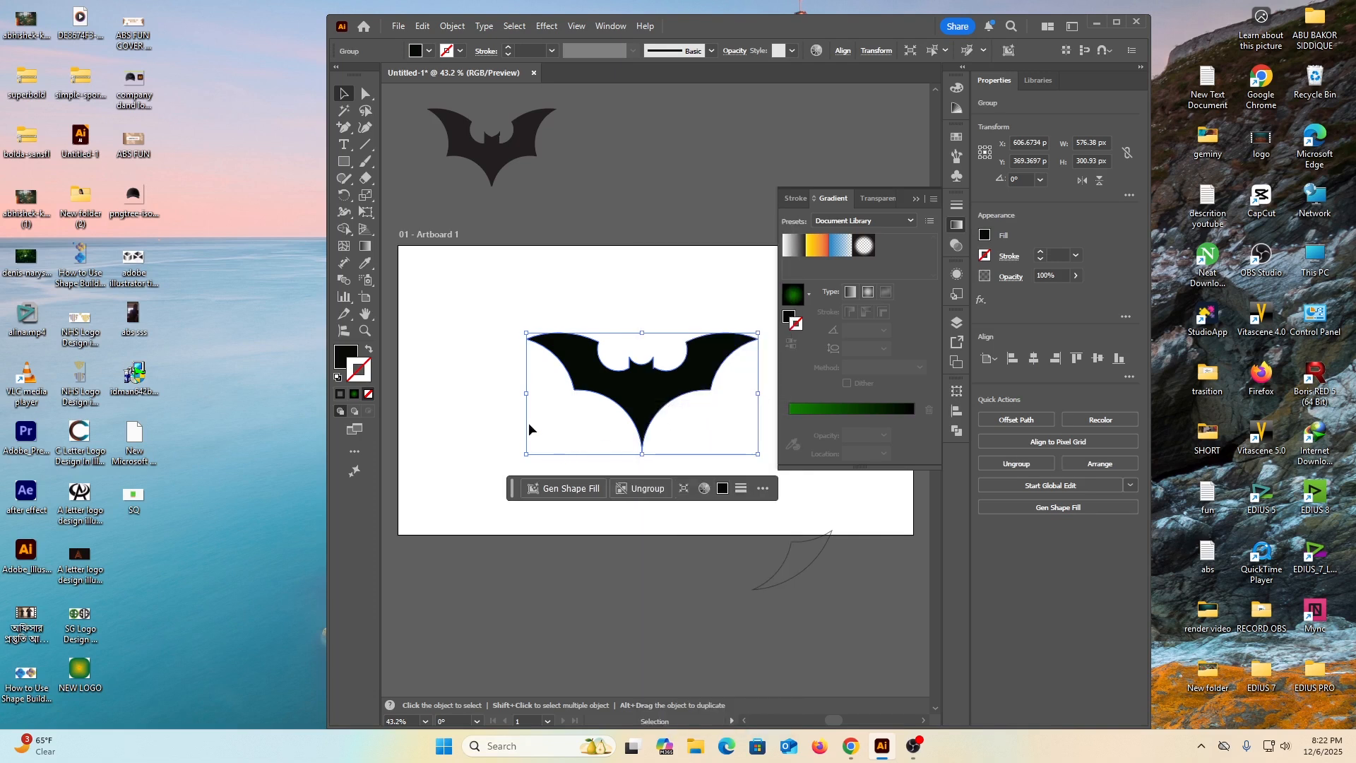
{"action": "left_click", "coordinate": [475, 403]}
Try the white-to-black gradient on the bat group's stroke with the white stop at about 39%, and clear the stroke
{"action": "left_click_drag", "start_coordinate": [541, 302], "coordinate": [674, 439]}
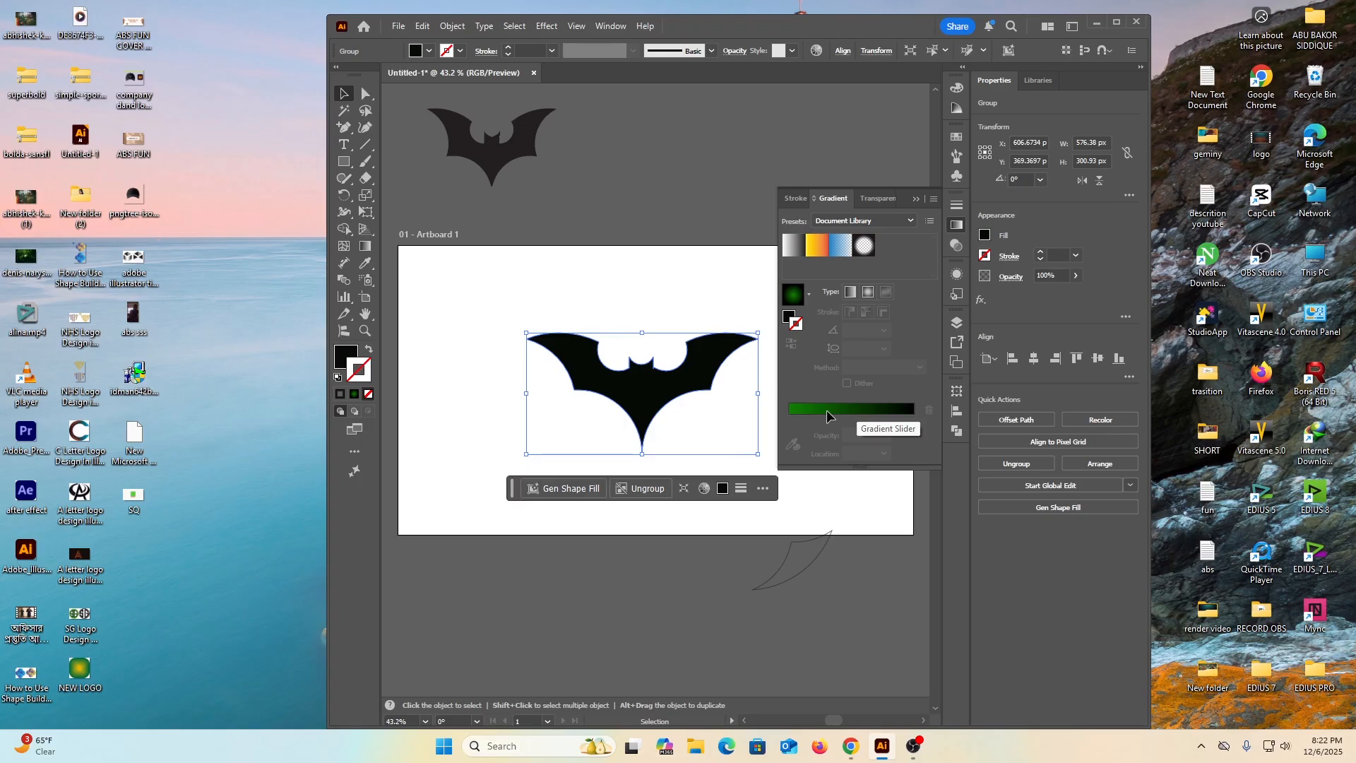
{"action": "left_click", "coordinate": [798, 247]}
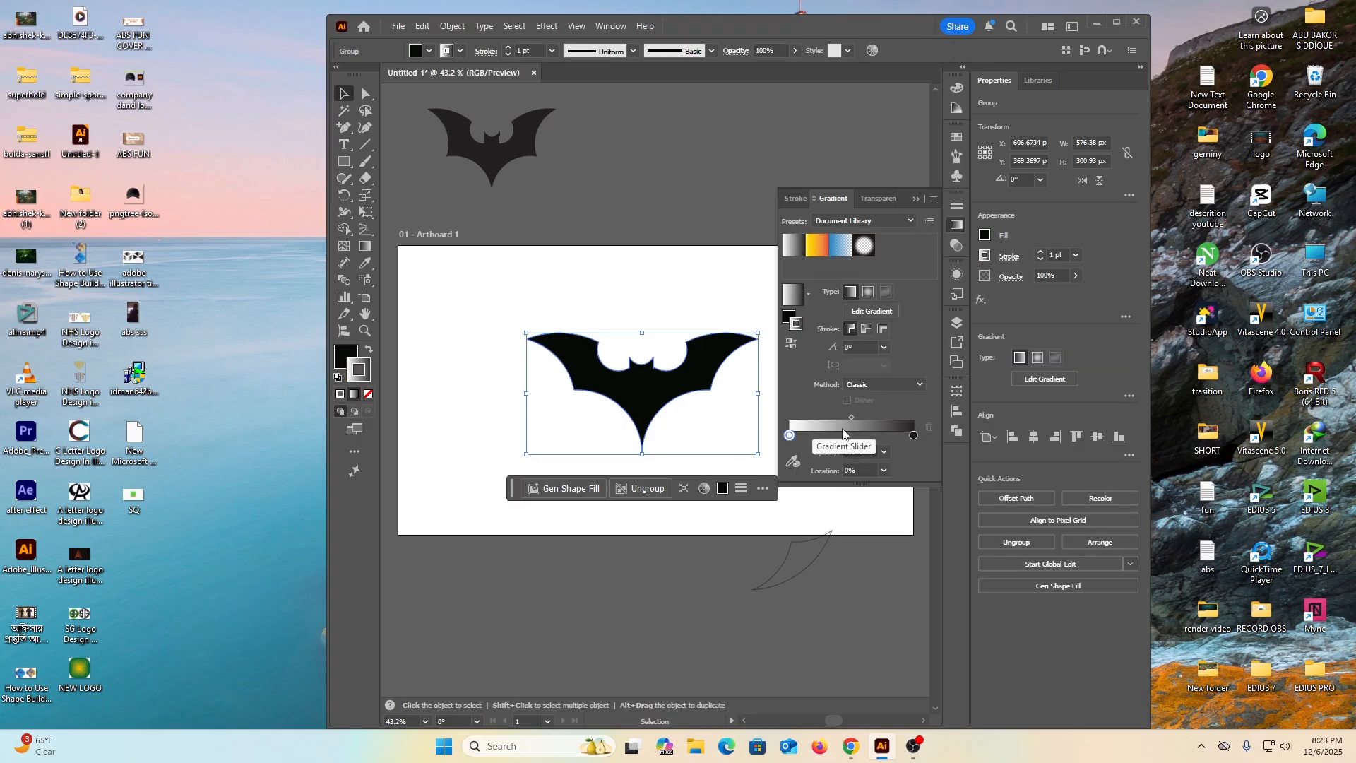
{"action": "left_click_drag", "start_coordinate": [789, 436], "coordinate": [838, 436]}
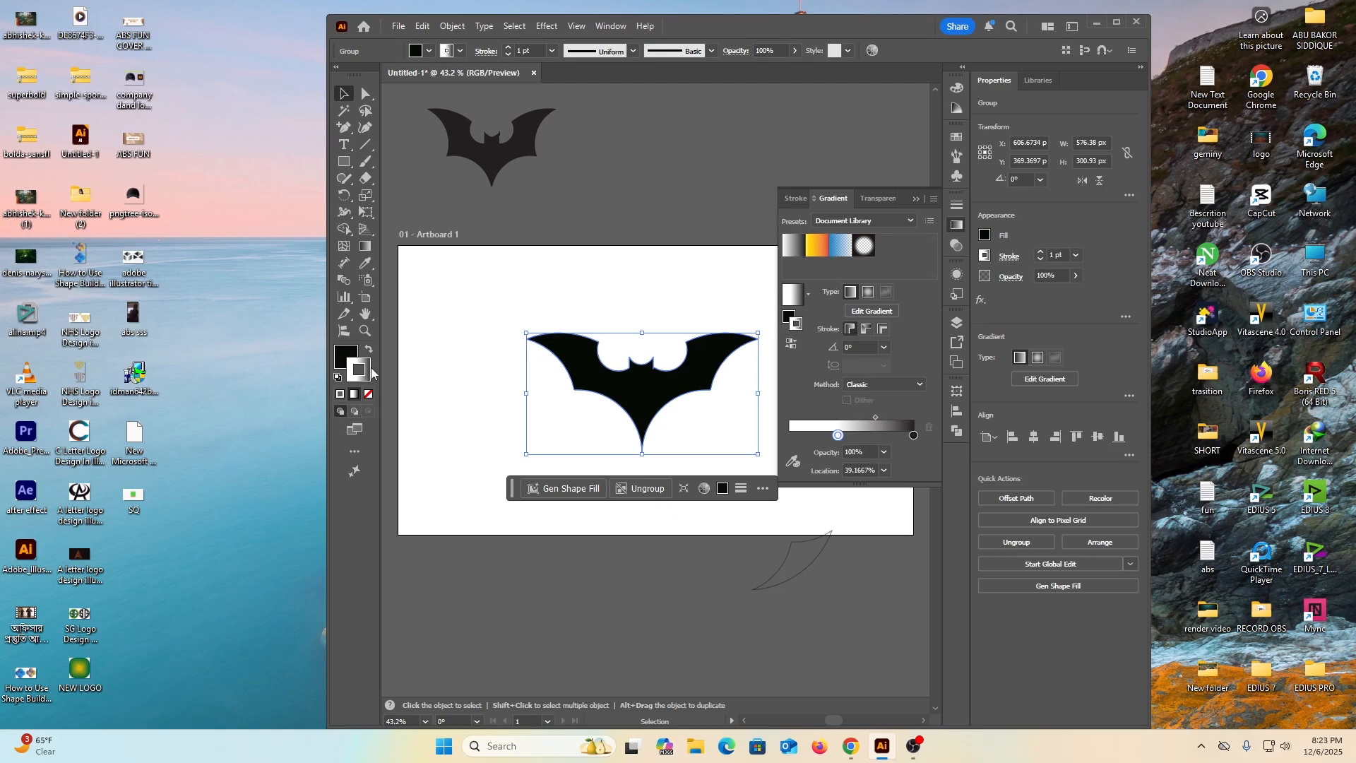
{"action": "left_click", "coordinate": [369, 394]}
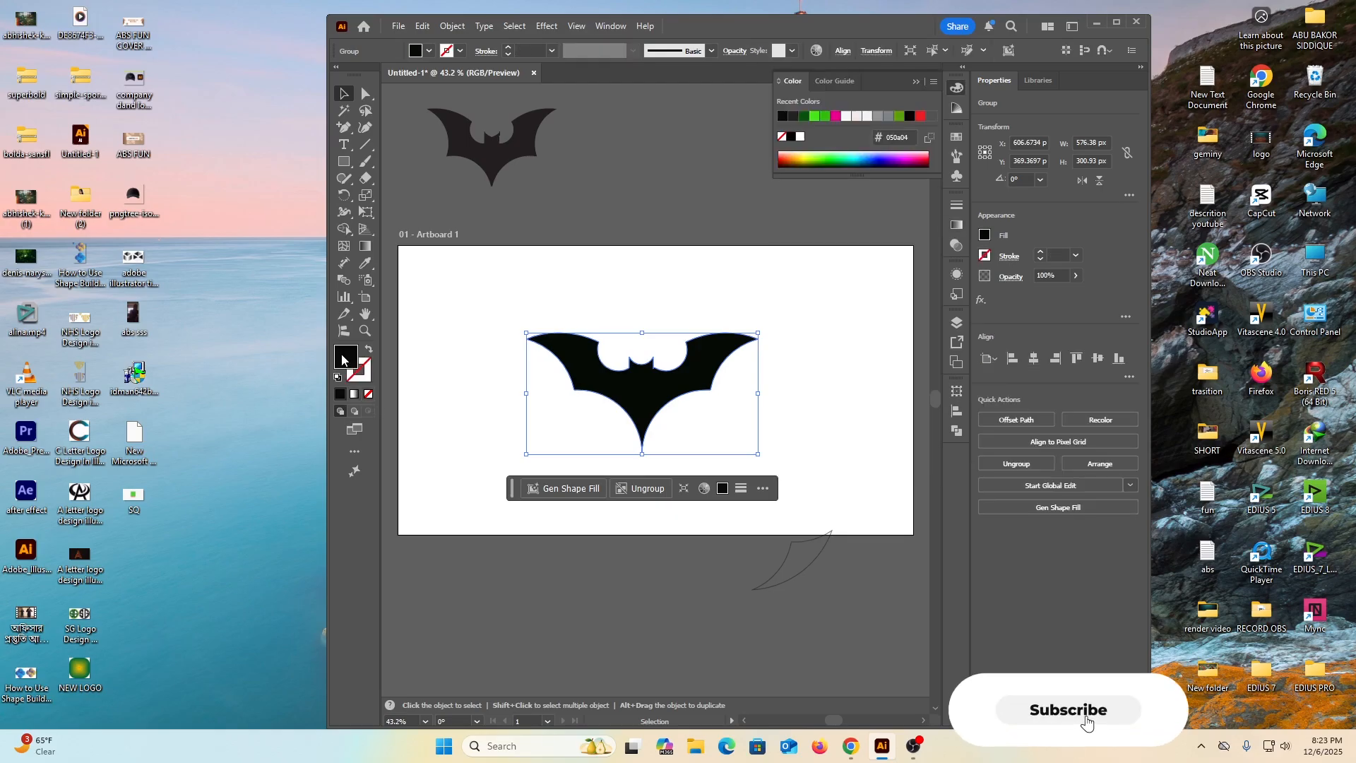
Fill the bat group with the preset yellow-to-red gradient as a radial gradient, and deselect it
{"action": "left_click", "coordinate": [958, 225]}
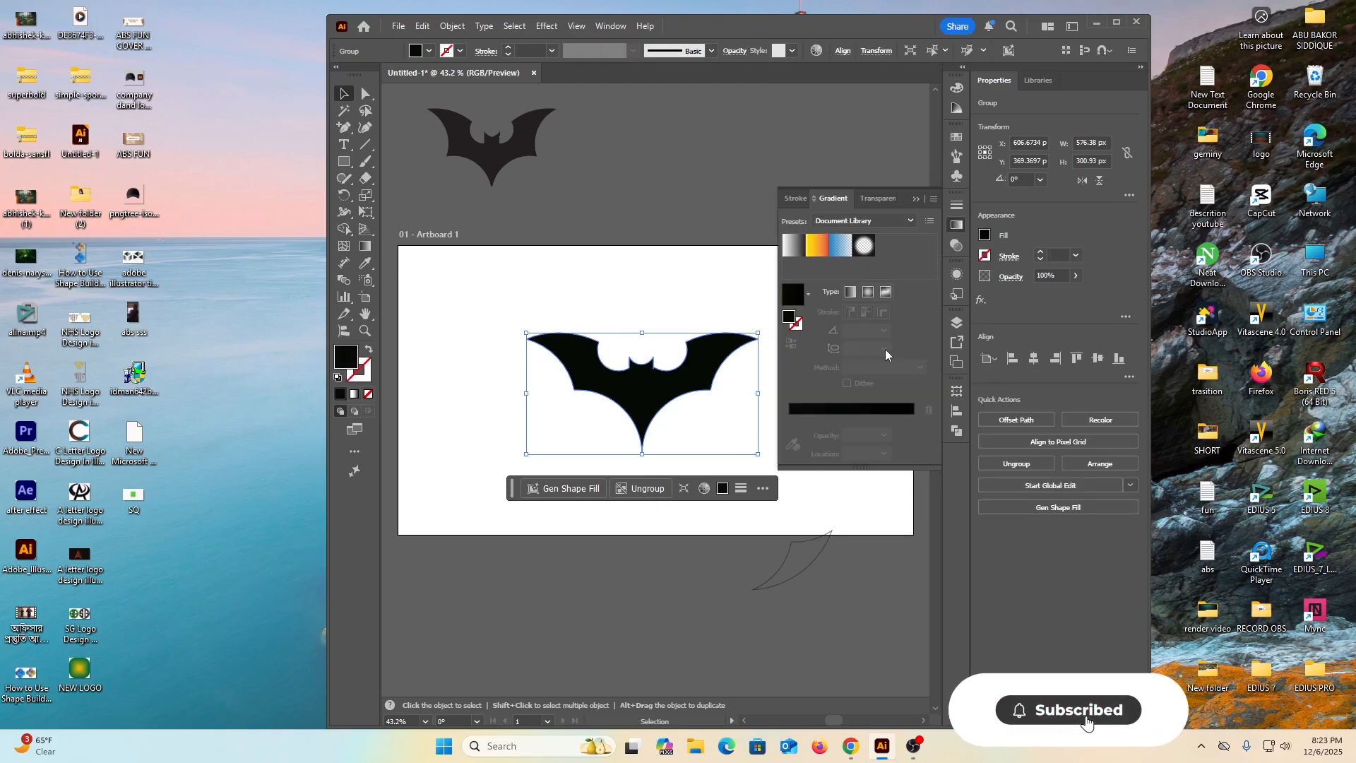
{"action": "left_click", "coordinate": [794, 248]}
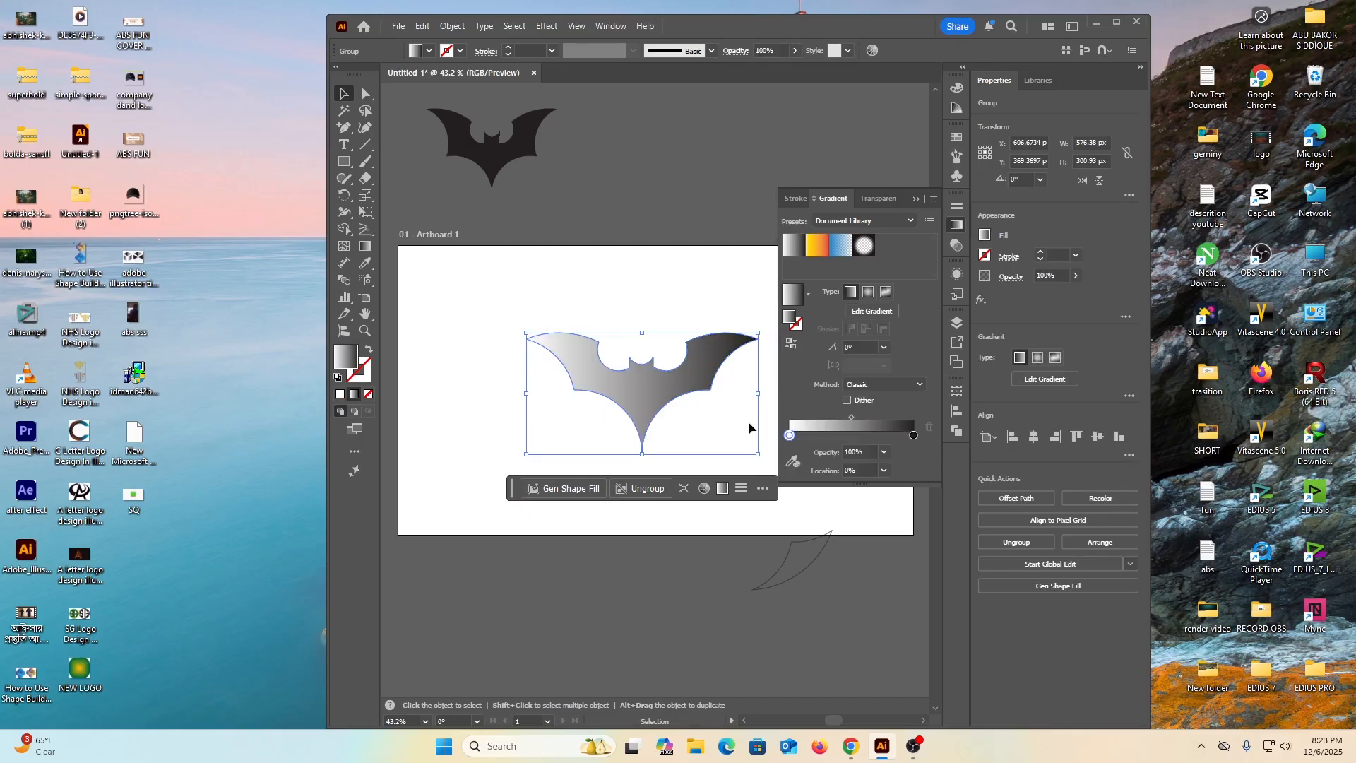
{"action": "left_click", "coordinate": [817, 246]}
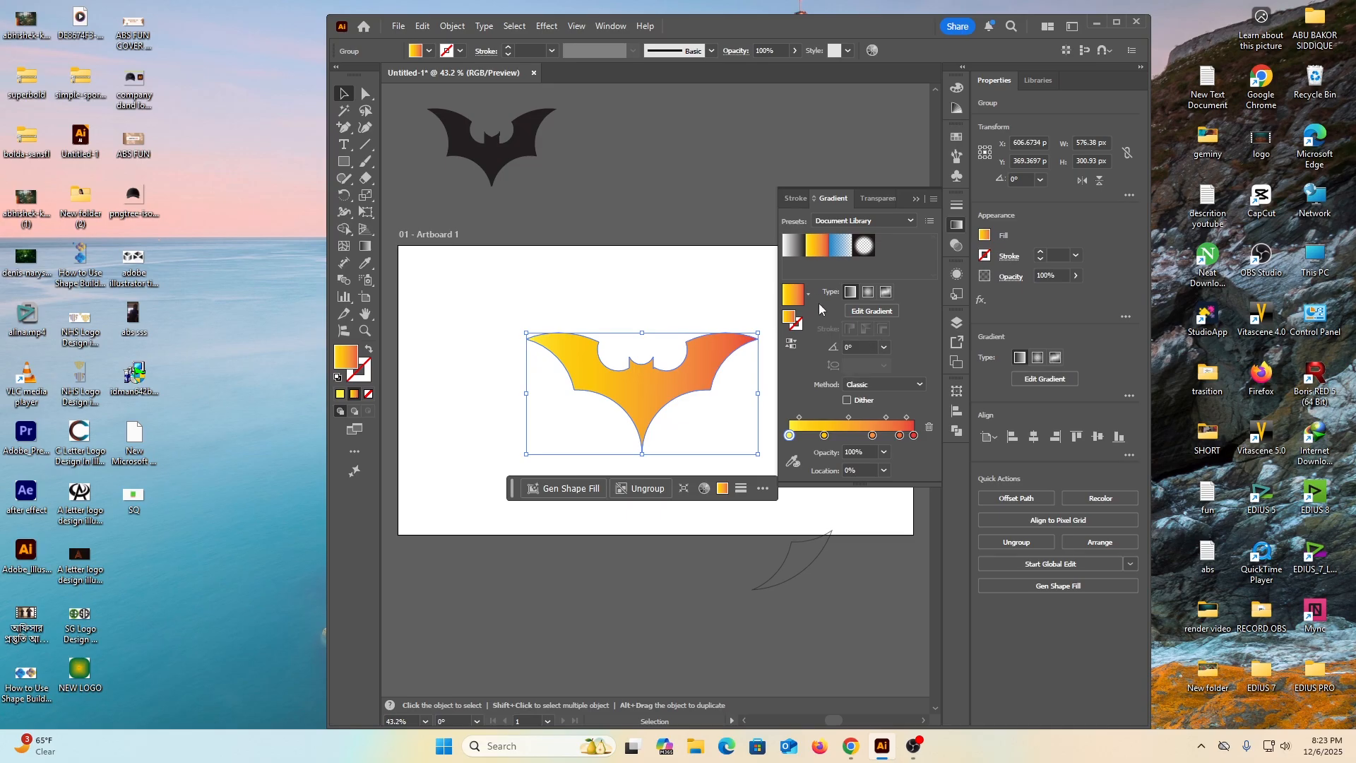
{"action": "left_click", "coordinate": [894, 222]}
{"action": "left_click", "coordinate": [894, 222]}
{"action": "left_click", "coordinate": [867, 291]}
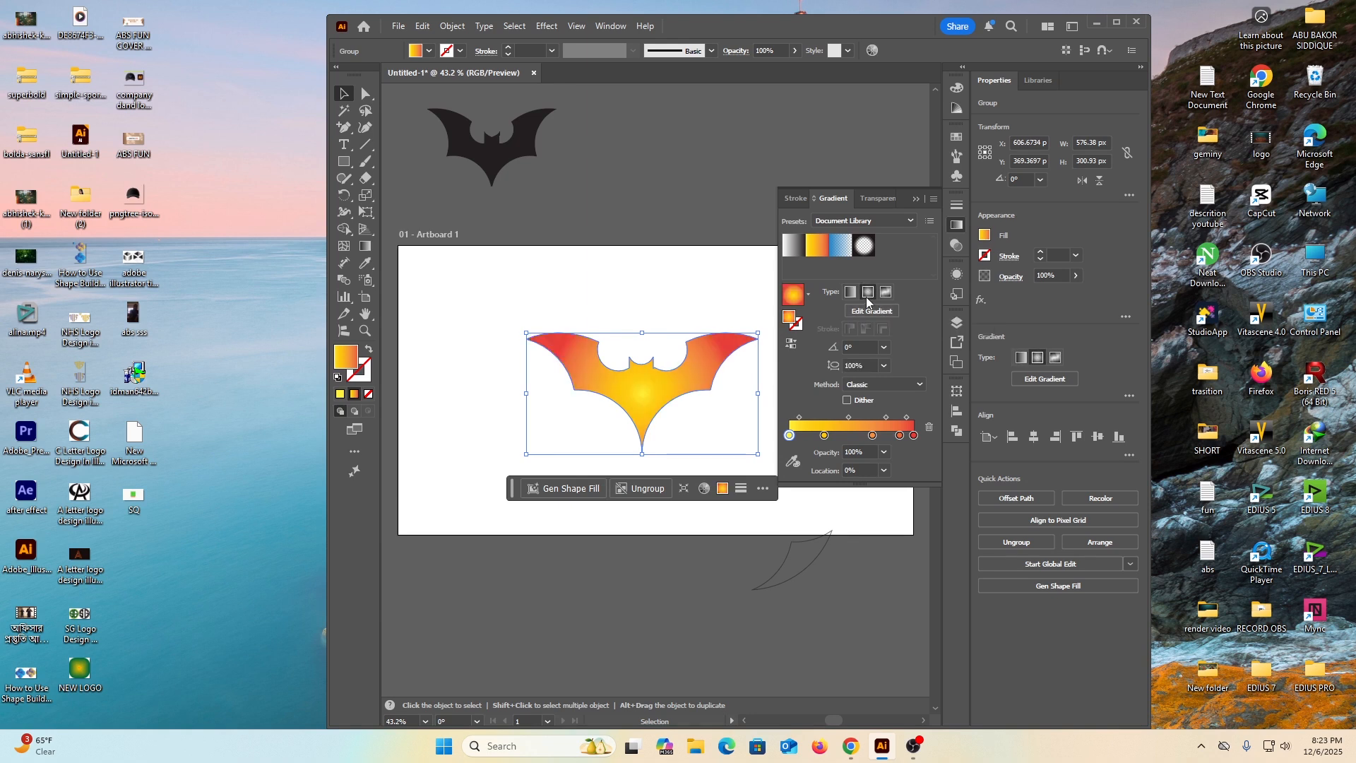
{"action": "left_click", "coordinate": [561, 286]}
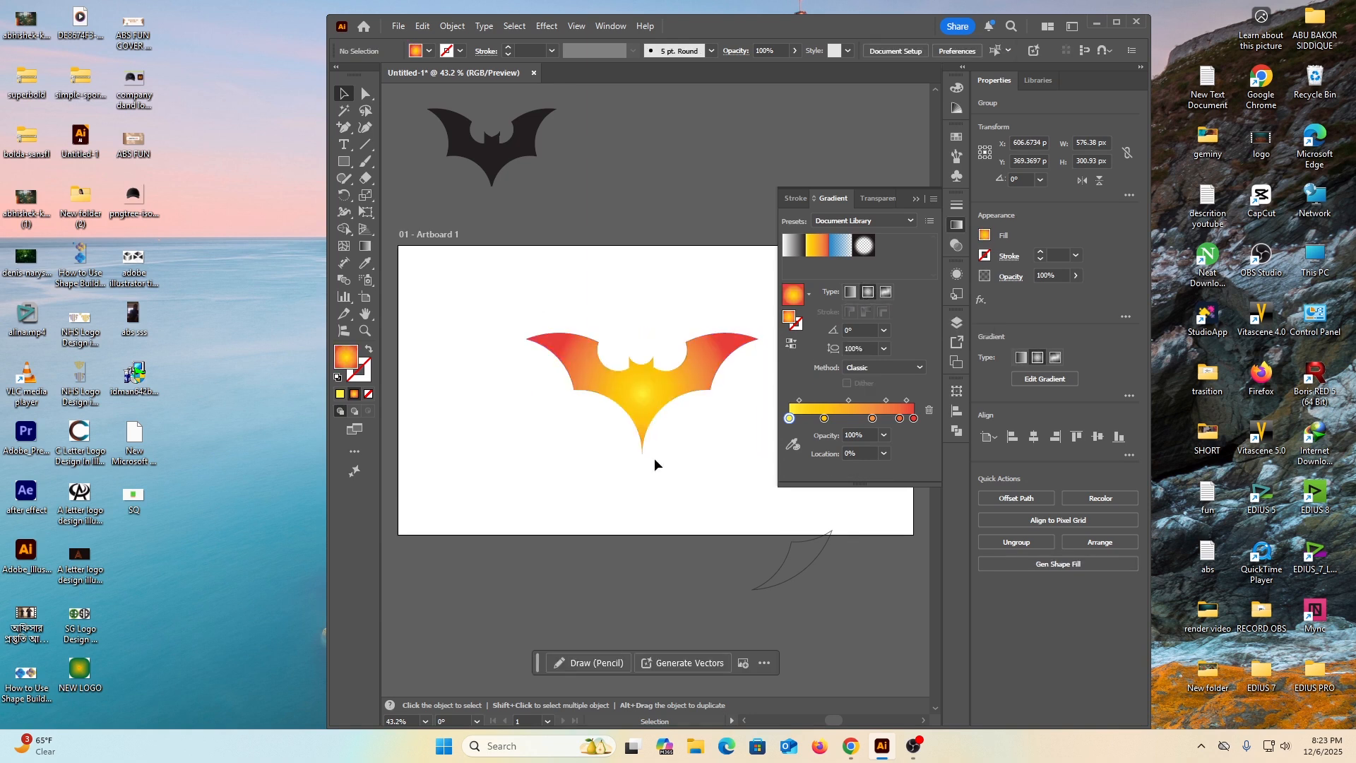
Set the bat group's fill to the solid near-black colour #0f0101, and deselect it
{"action": "left_click_drag", "start_coordinate": [554, 286], "coordinate": [727, 469]}
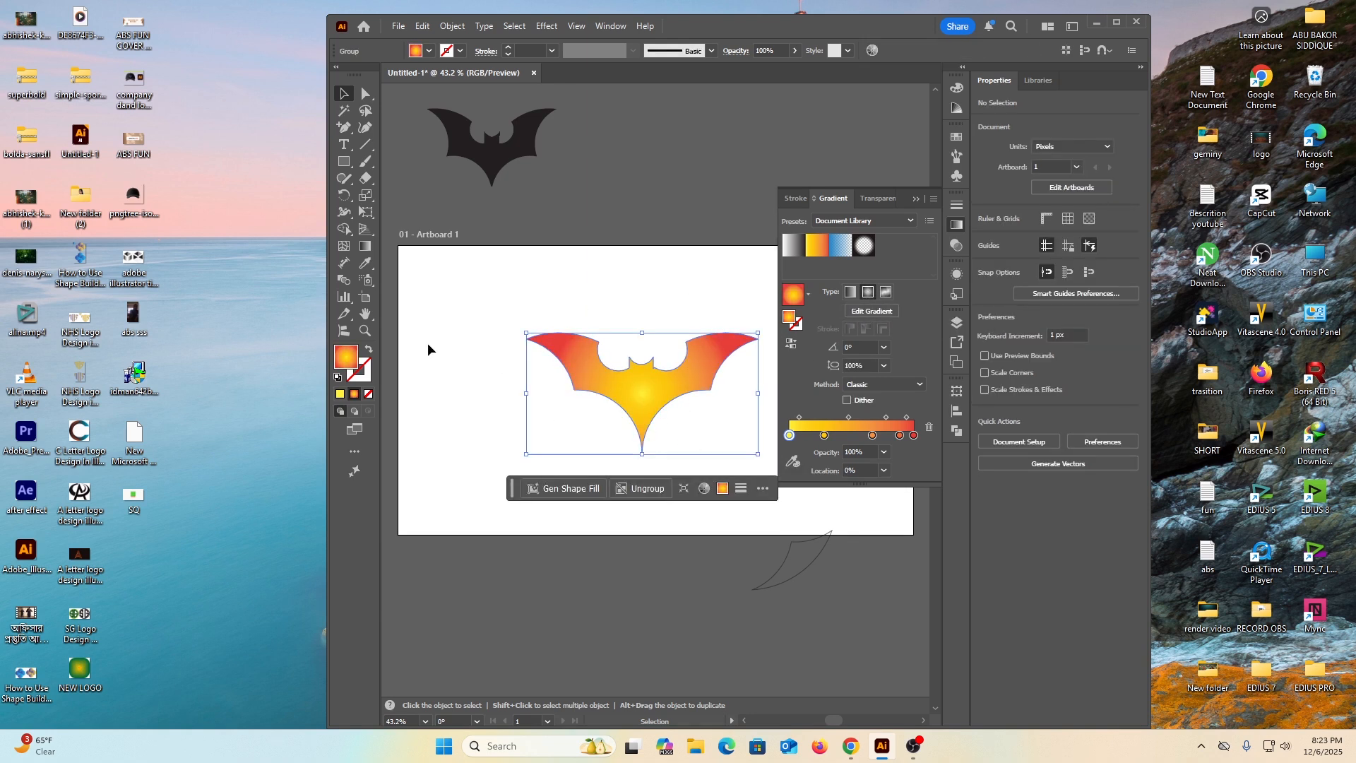
{"action": "double_click", "coordinate": [347, 358]}
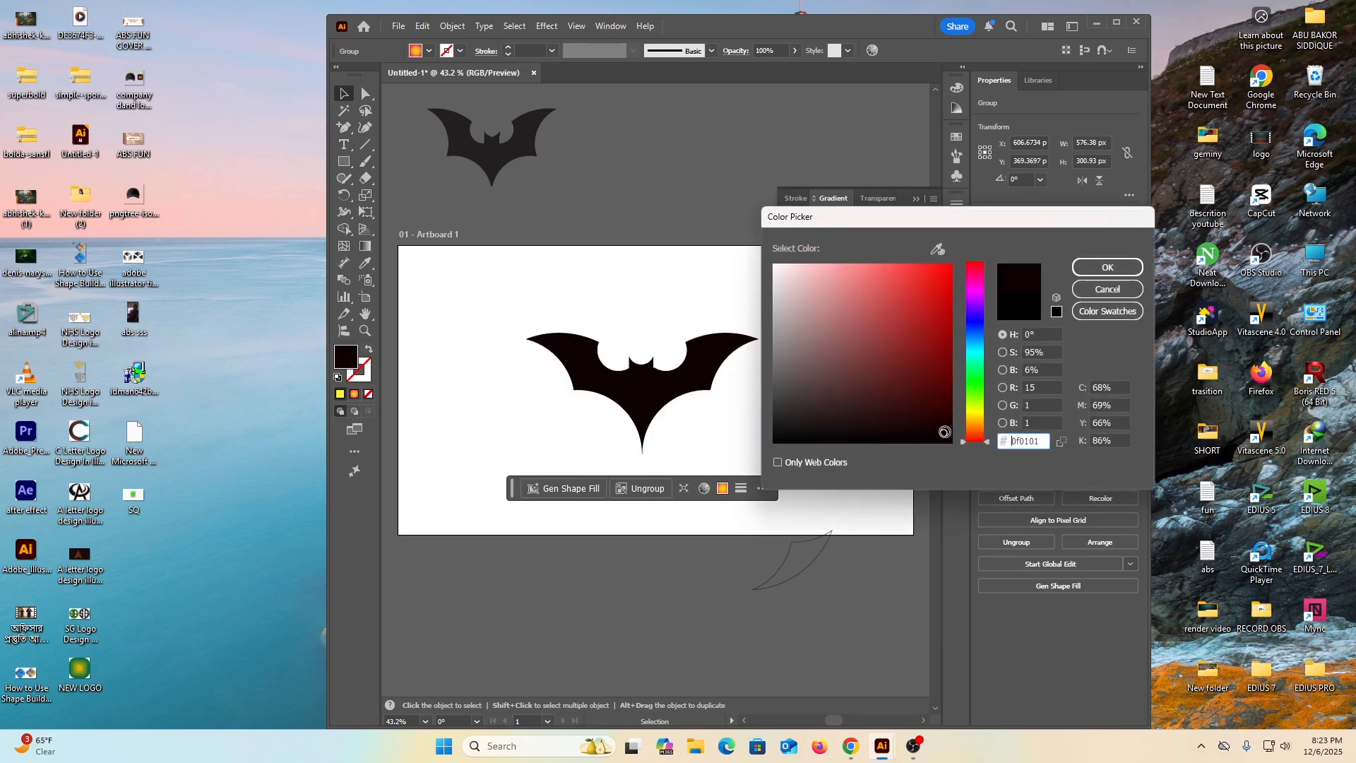
{"action": "left_click", "coordinate": [1108, 267]}
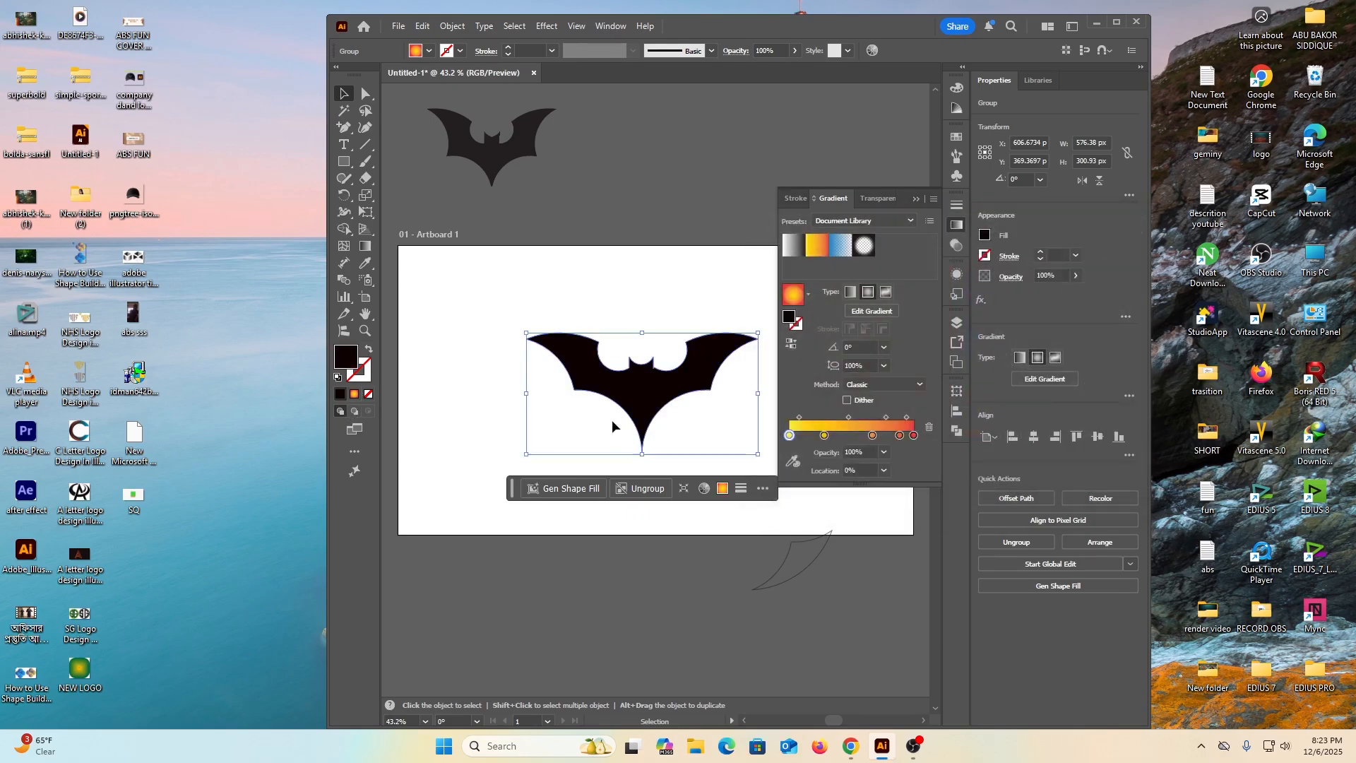
{"action": "left_click", "coordinate": [916, 198]}
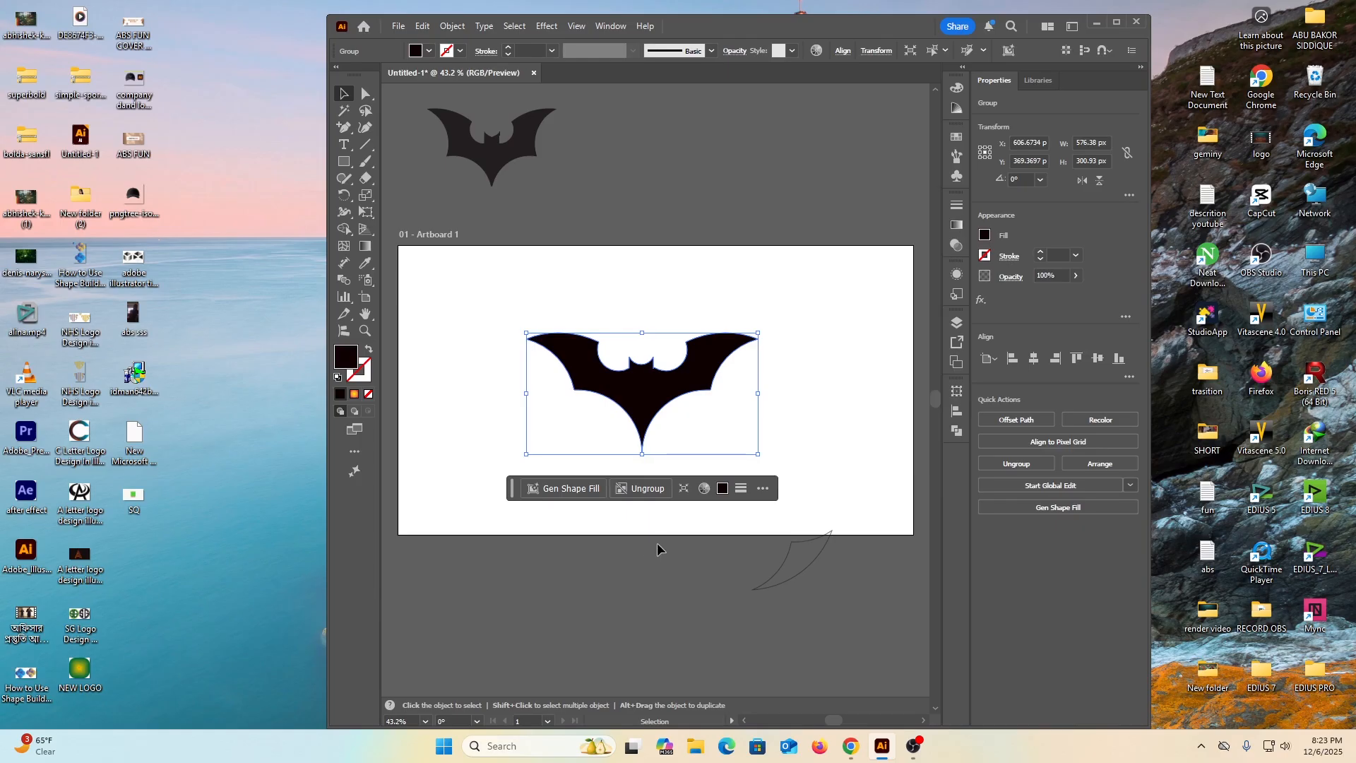
{"action": "left_click", "coordinate": [824, 404]}
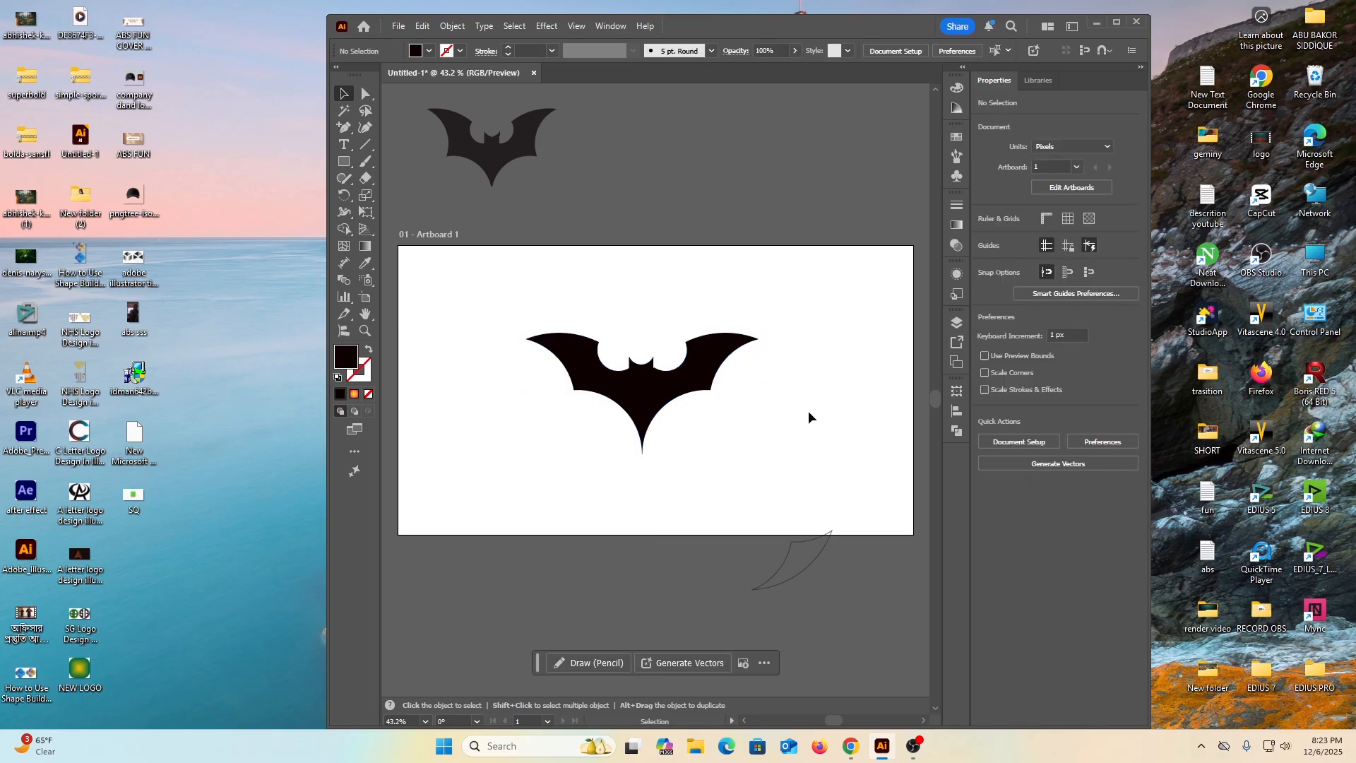